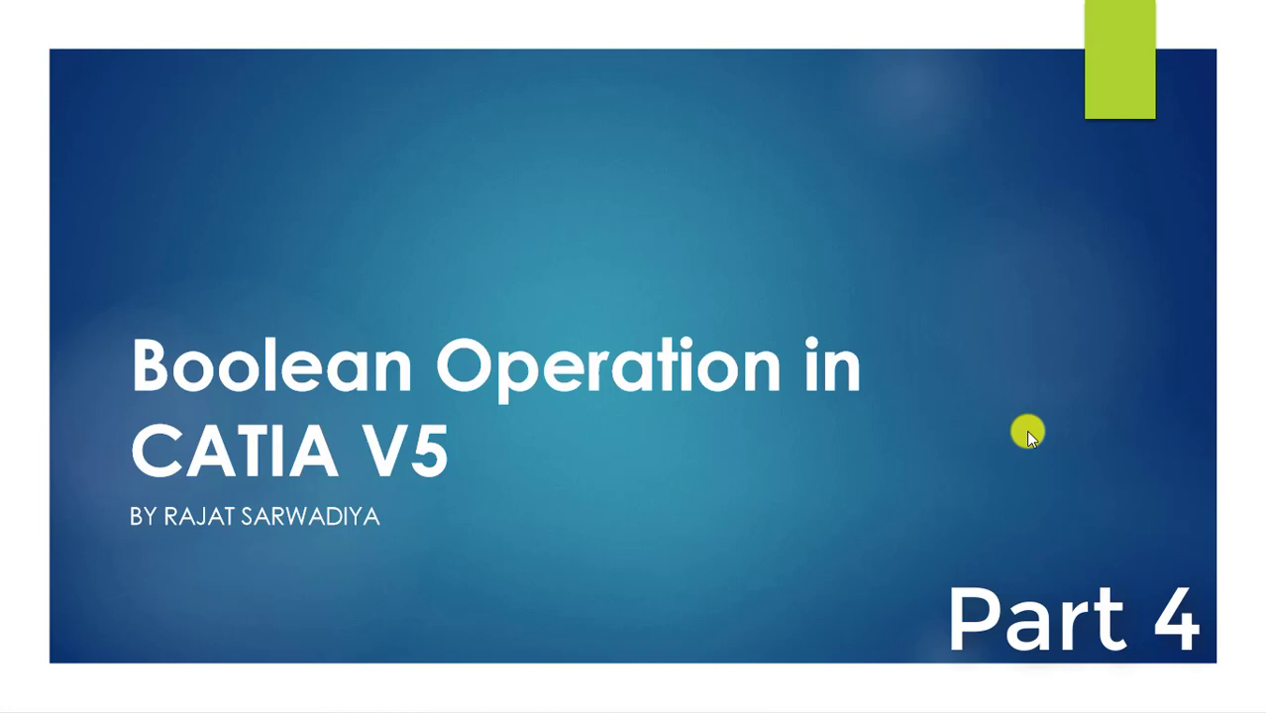
- Switch to CATIA V5 and create a new Part Design part named Boolean
{"action": "key", "text": "alt+Tab"}
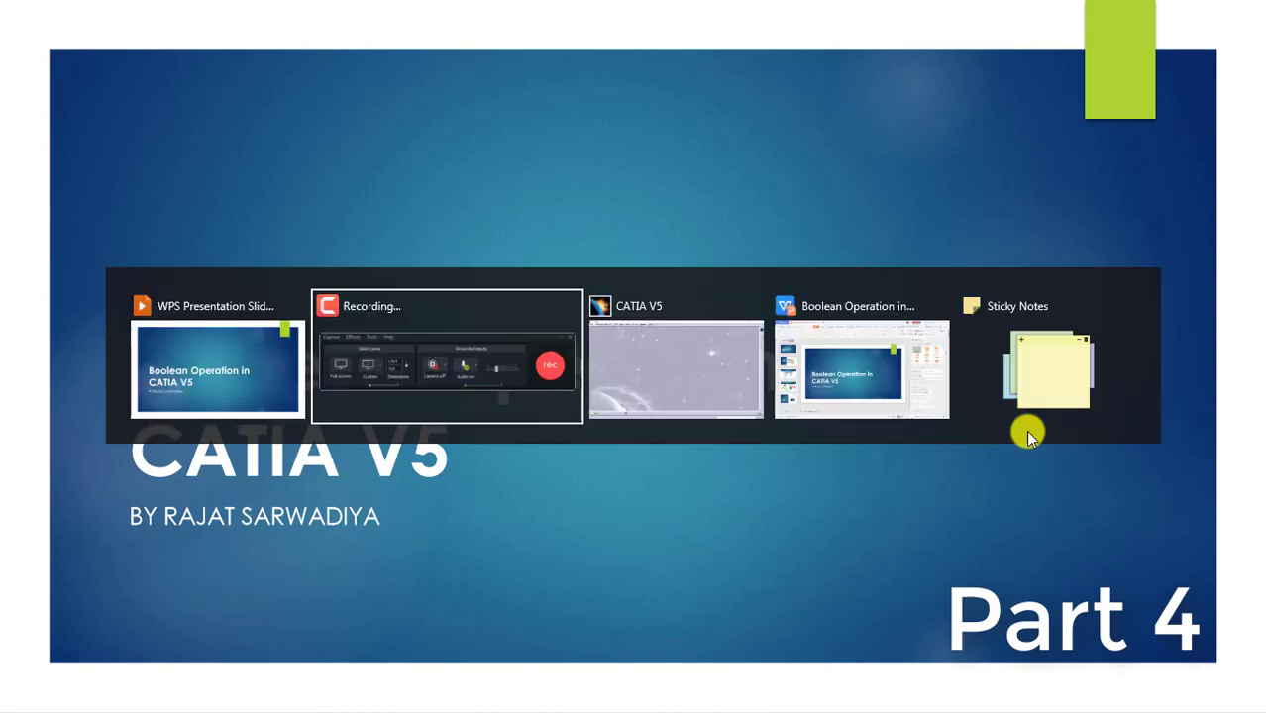
{"action": "key", "text": "alt+Tab"}
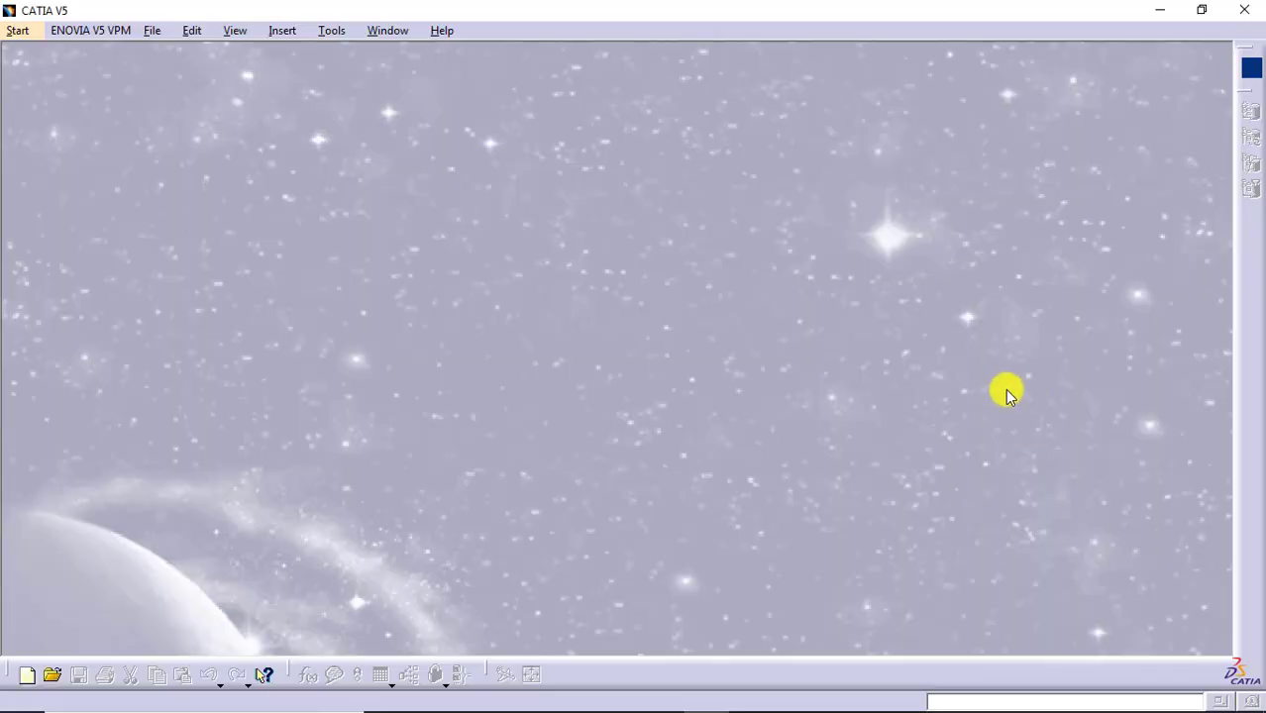
{"action": "left_click", "coordinate": [18, 30]}
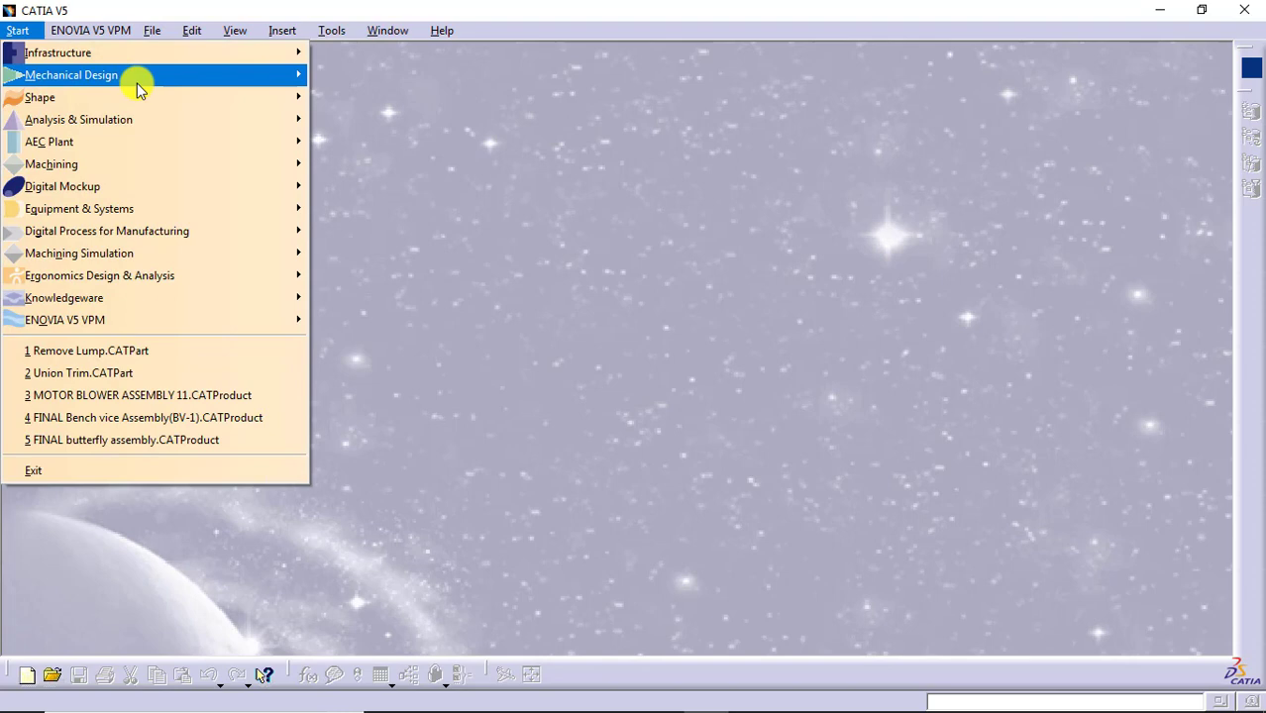
{"action": "mouse_move", "coordinate": [136, 79]}
{"action": "left_click", "coordinate": [424, 79]}
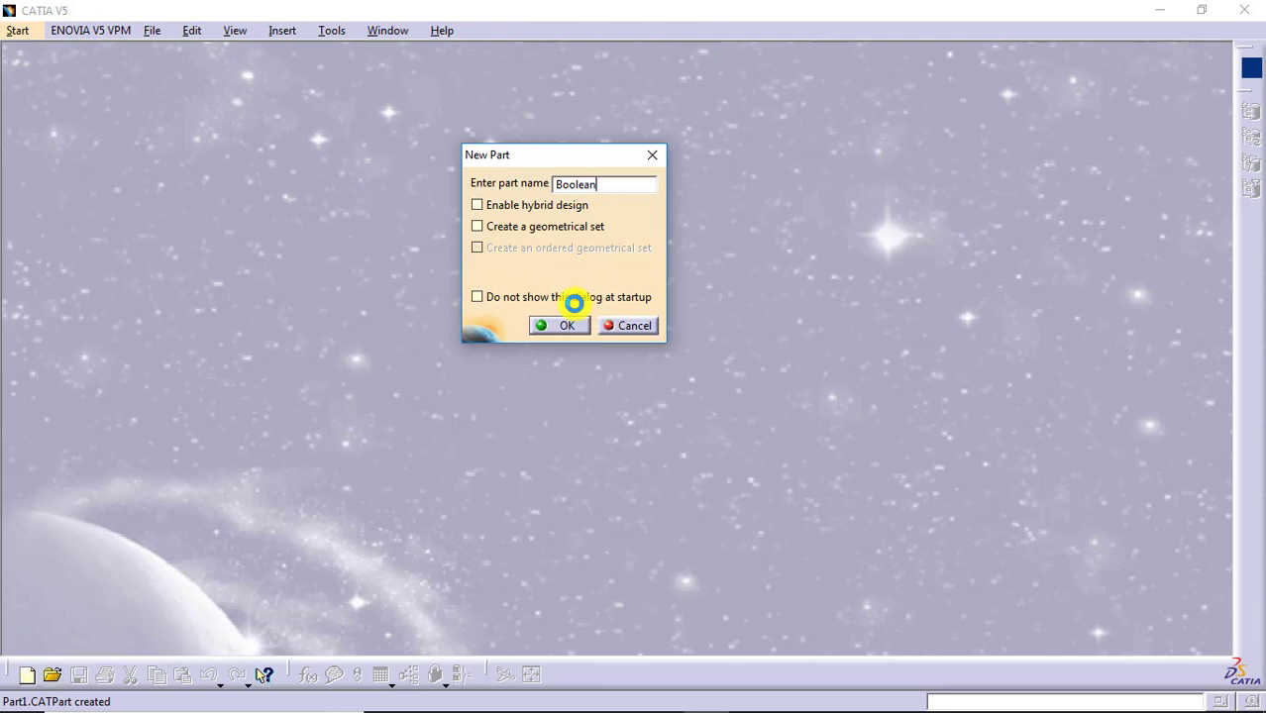
{"action": "type", "text": "Boolean"}
{"action": "key", "text": "Return"}
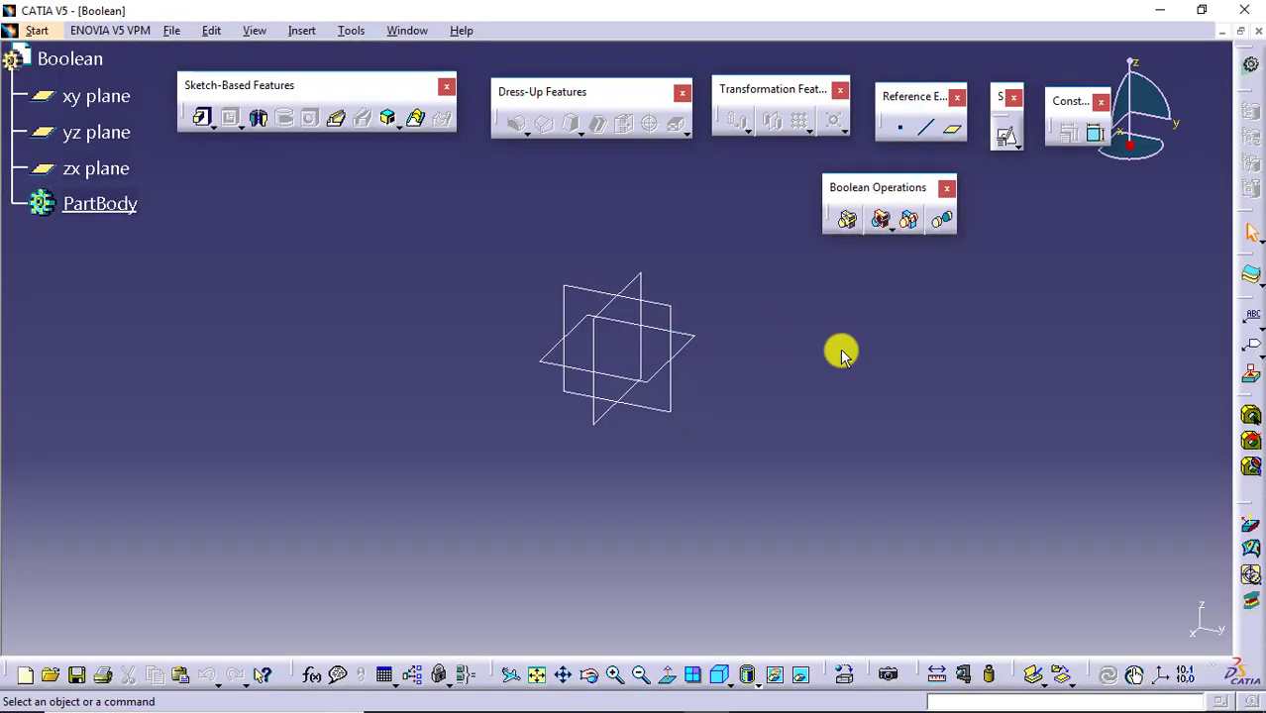
- Insert a new body in the part and rename it Body A
{"action": "left_click", "coordinate": [302, 30]}
{"action": "left_click", "coordinate": [319, 78]}
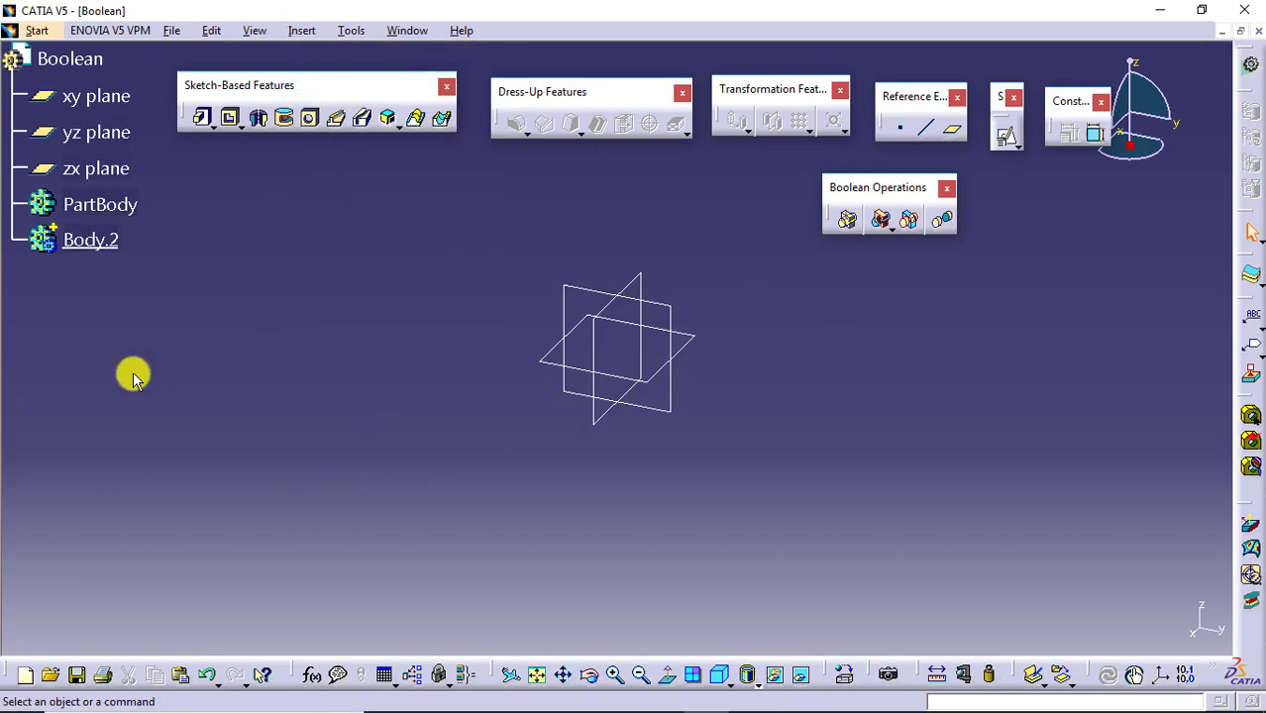
{"action": "left_click", "coordinate": [91, 241]}
{"action": "right_click", "coordinate": [87, 246]}
{"action": "left_click", "coordinate": [163, 323]}
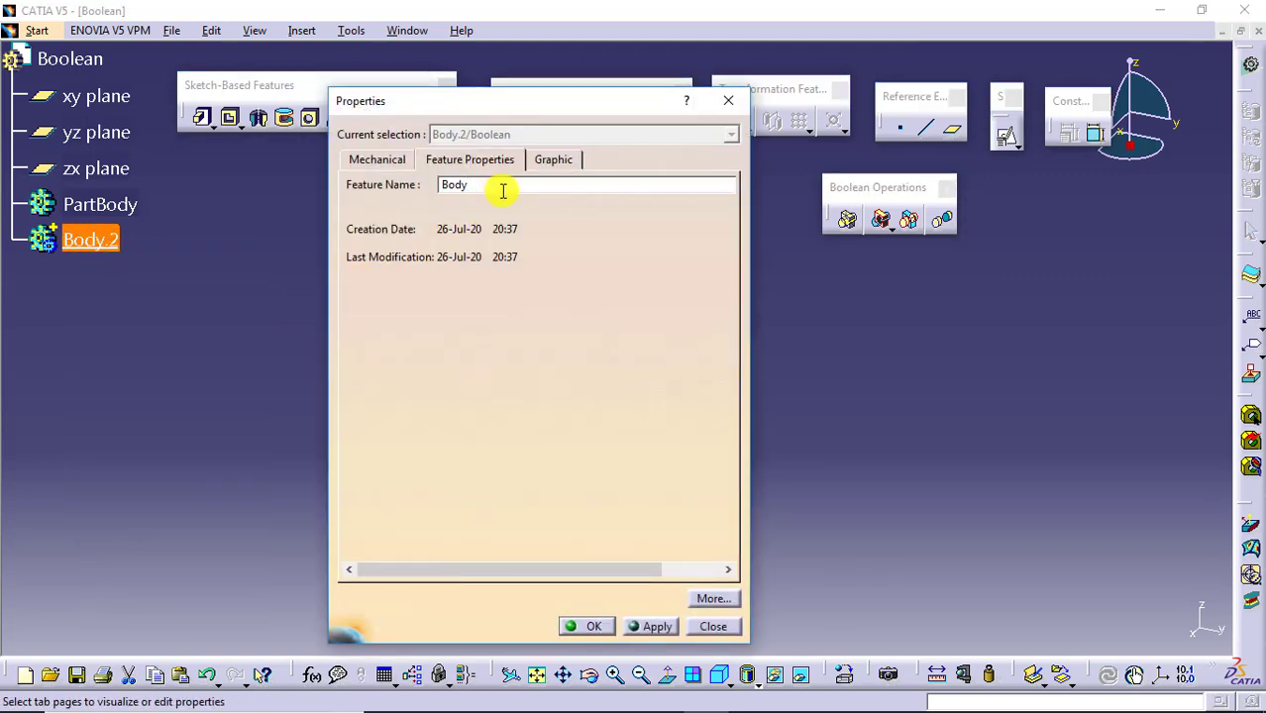
- Give Body A a yellow fill colour in its graphic properties
{"action": "left_click", "coordinate": [548, 161]}
{"action": "left_click", "coordinate": [416, 220]}
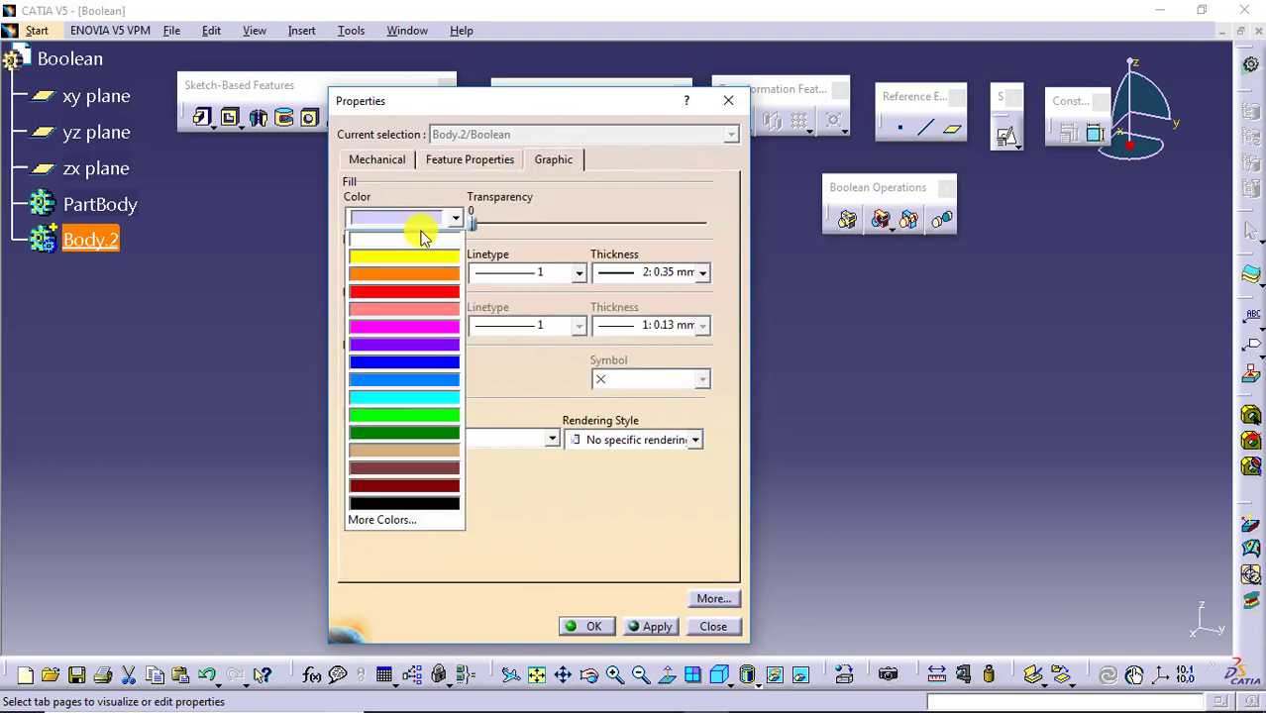
{"action": "left_click", "coordinate": [425, 269]}
{"action": "left_click", "coordinate": [577, 626]}
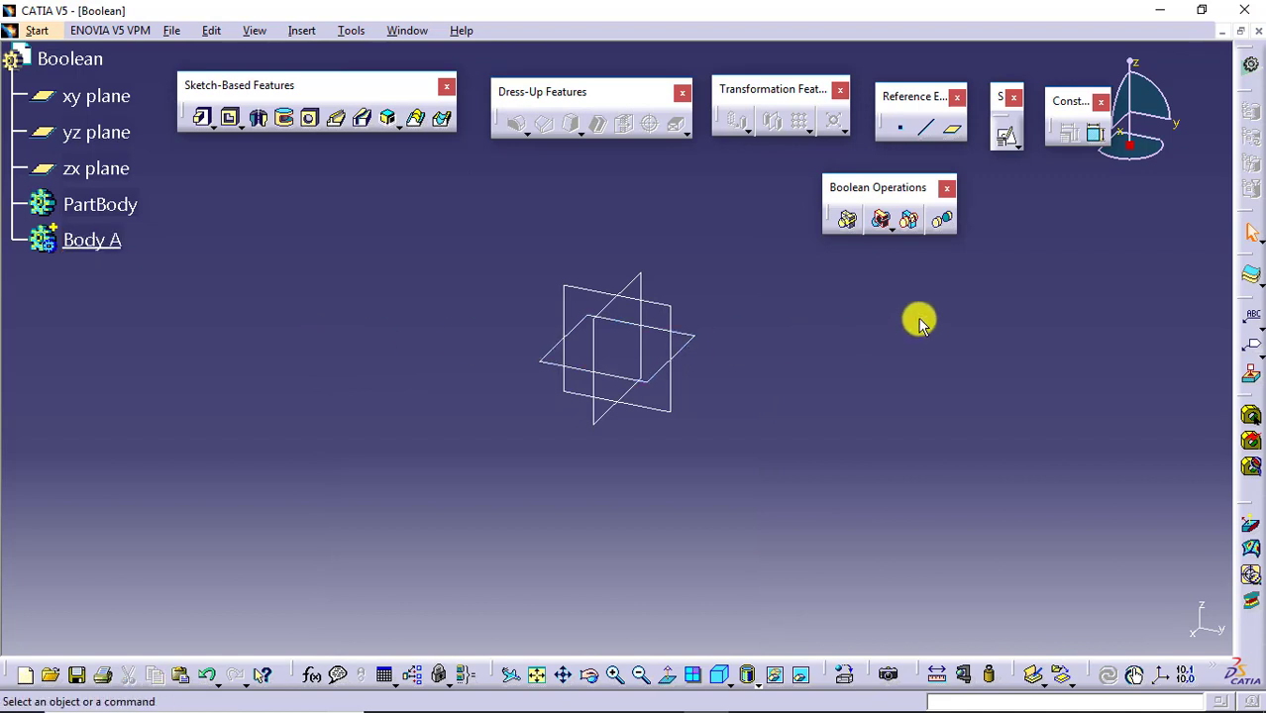
- Start a positioned sketch on the yz plane and draw a centered rectangle about the origin
{"action": "left_click", "coordinate": [1008, 137]}
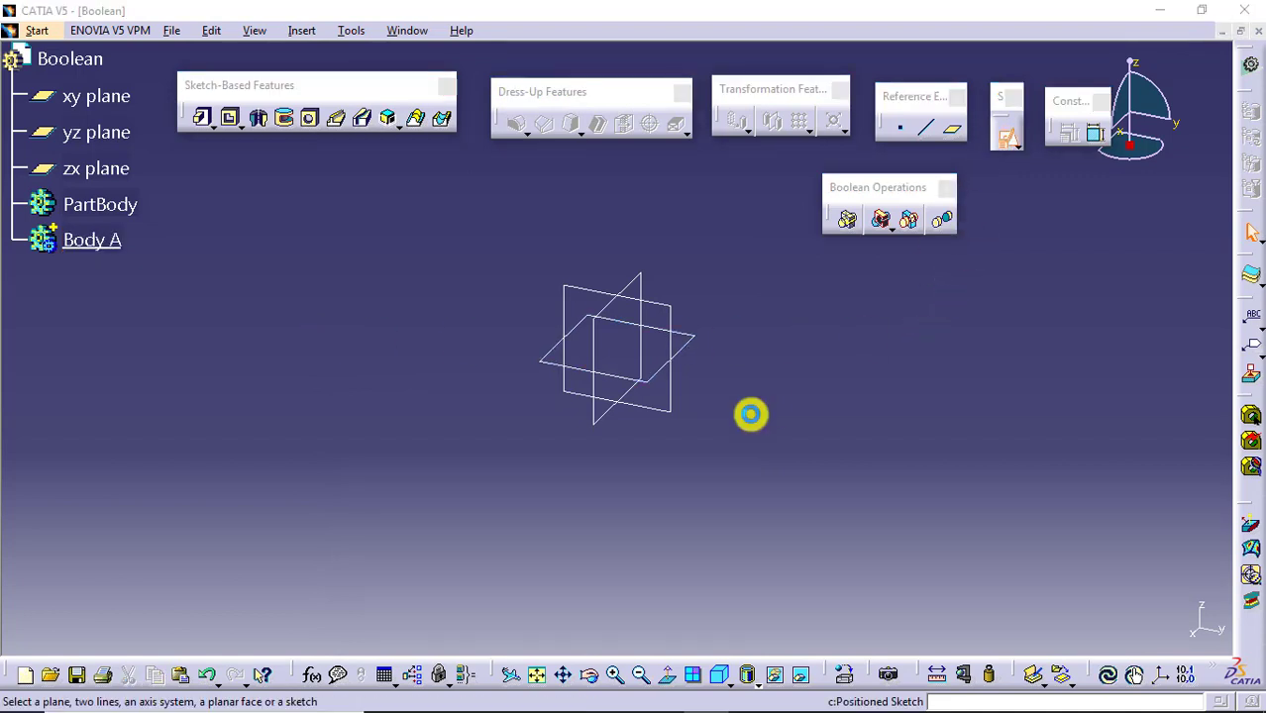
{"action": "left_click", "coordinate": [666, 305]}
{"action": "left_click", "coordinate": [904, 331]}
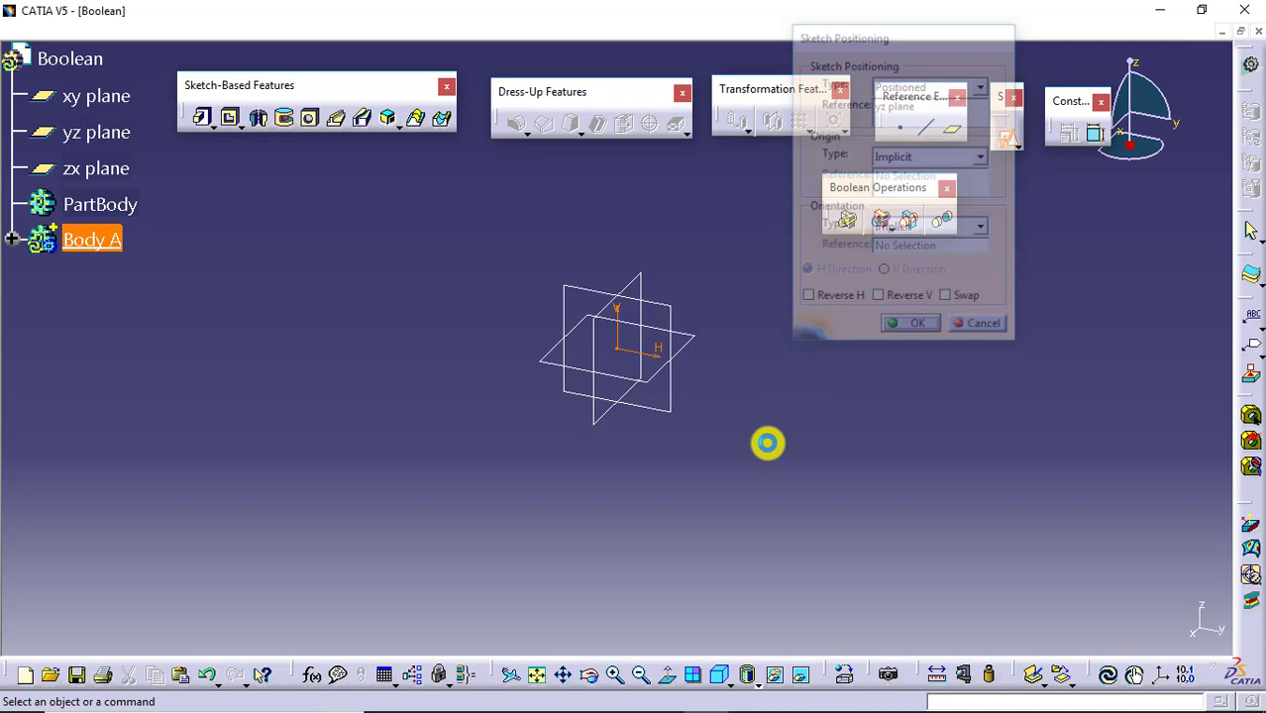
{"action": "left_click", "coordinate": [220, 111]}
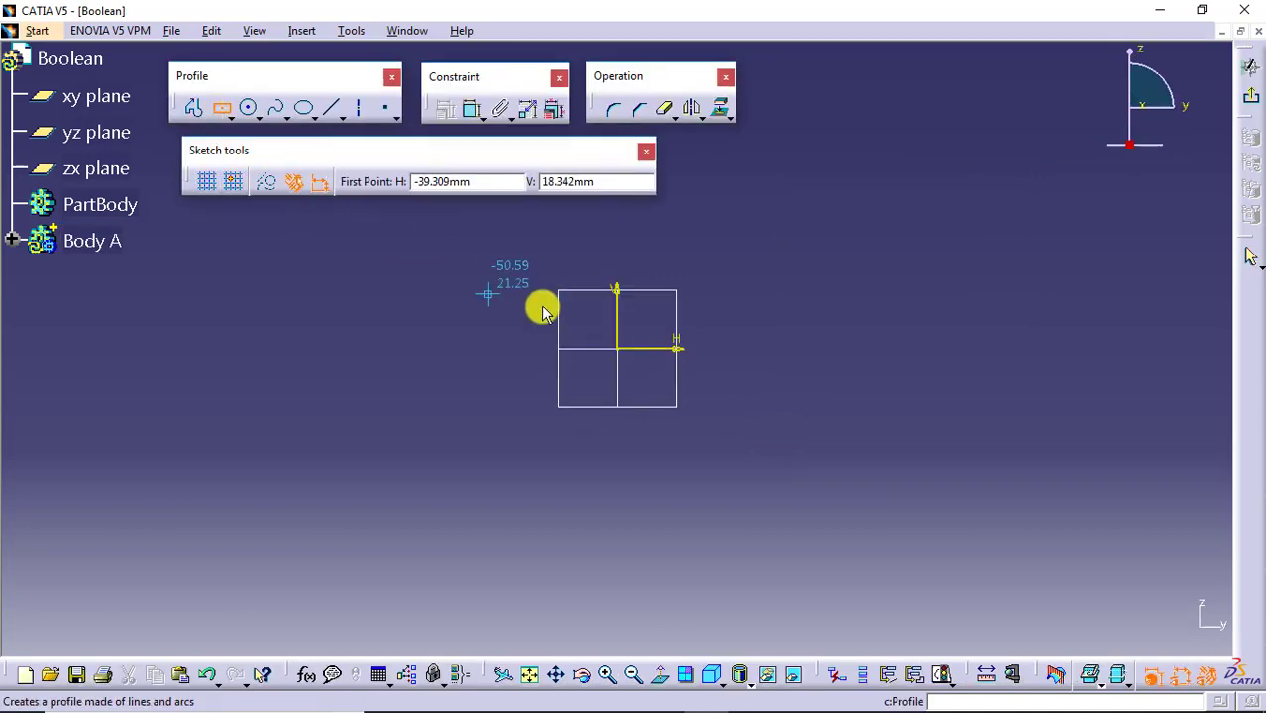
{"action": "left_click", "coordinate": [618, 348]}
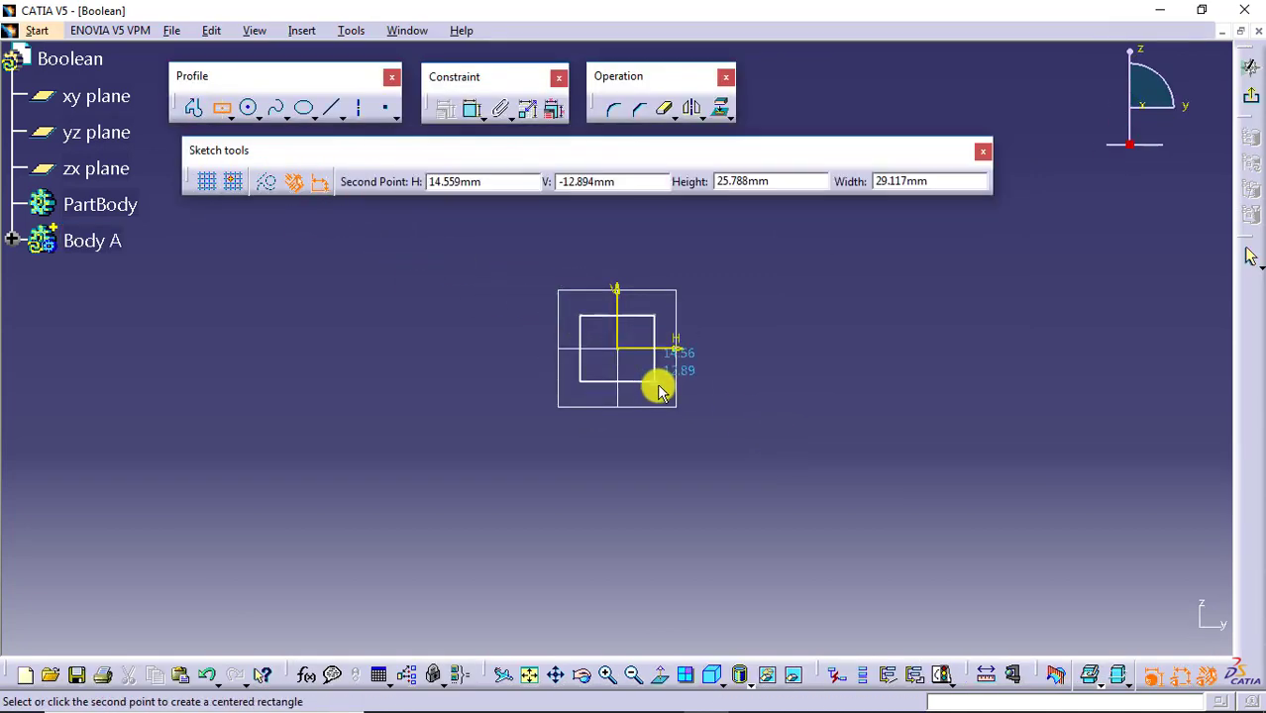
{"action": "left_click", "coordinate": [660, 388]}
- Dimension the rectangle's width and set it to 30 mm
{"action": "left_click", "coordinate": [472, 107]}
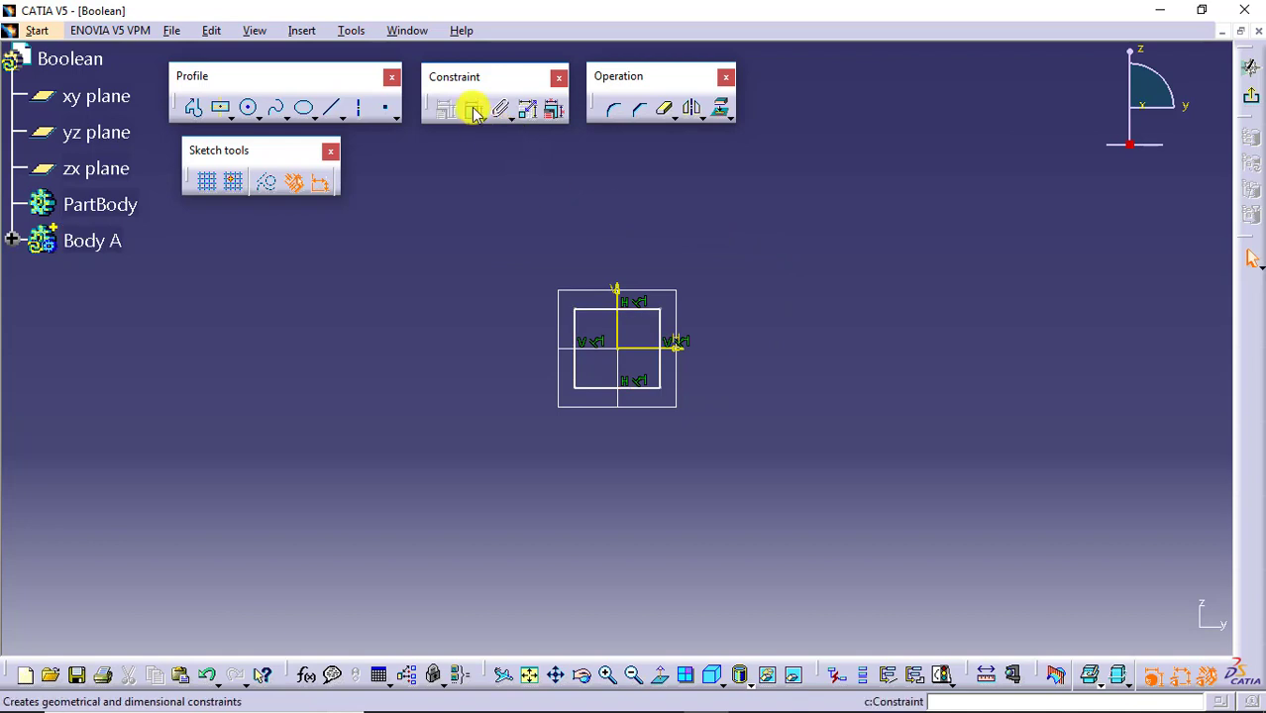
{"action": "left_click", "coordinate": [631, 310]}
{"action": "left_click", "coordinate": [624, 260]}
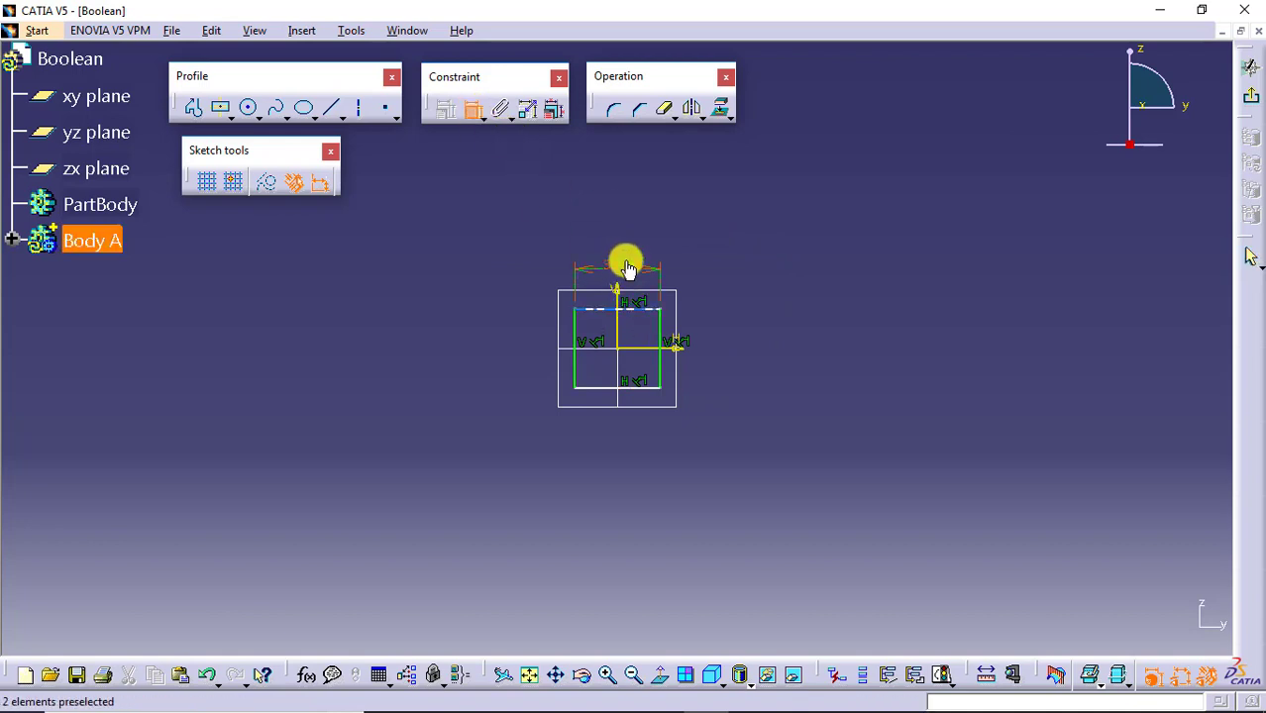
{"action": "double_click", "coordinate": [625, 259]}
{"action": "type", "text": "30"}
{"action": "key", "text": "Return"}
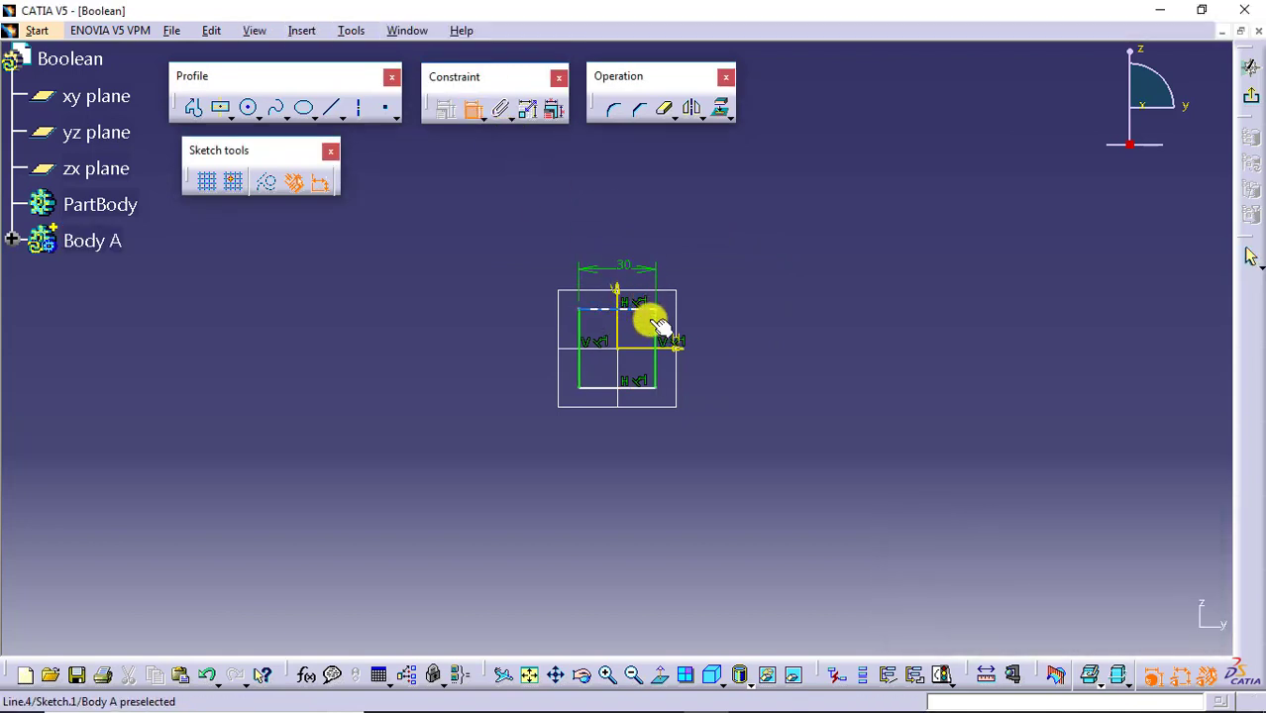
- Dimension the rectangle's height at 30 mm and exit the sketch
{"action": "left_click", "coordinate": [653, 320]}
{"action": "left_click", "coordinate": [713, 329]}
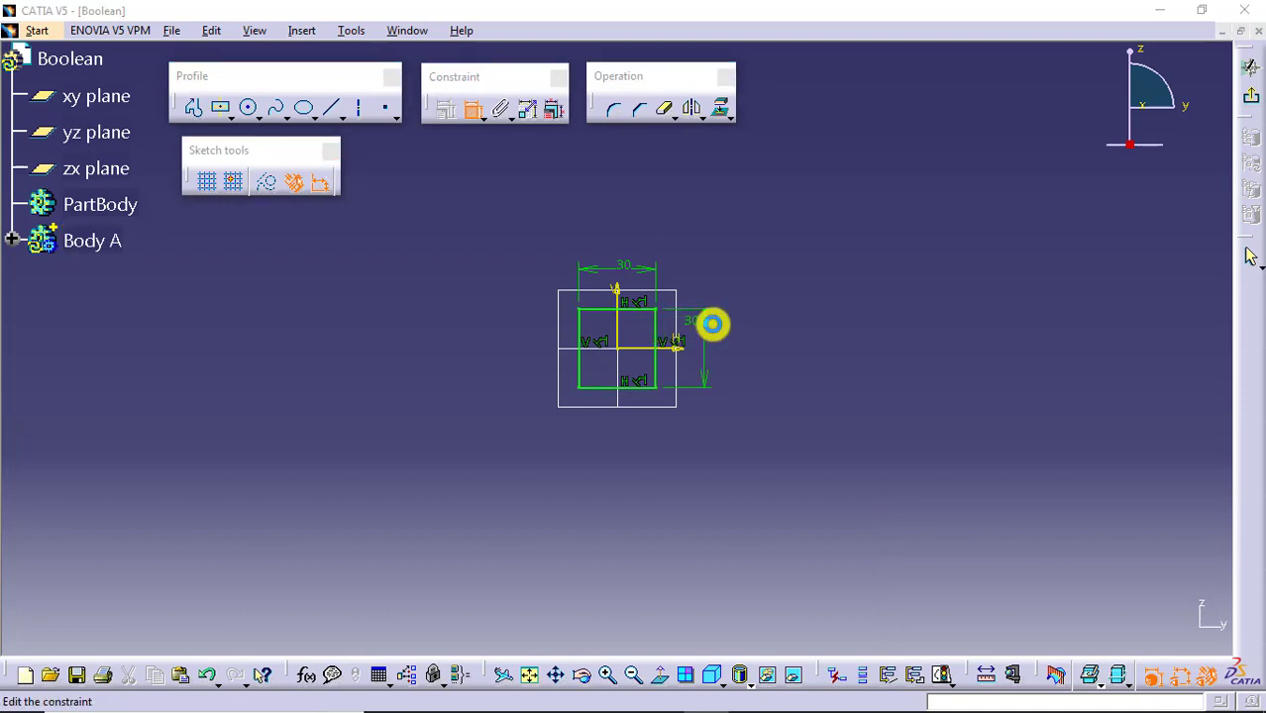
{"action": "double_click", "coordinate": [712, 325]}
{"action": "key", "text": "Return"}
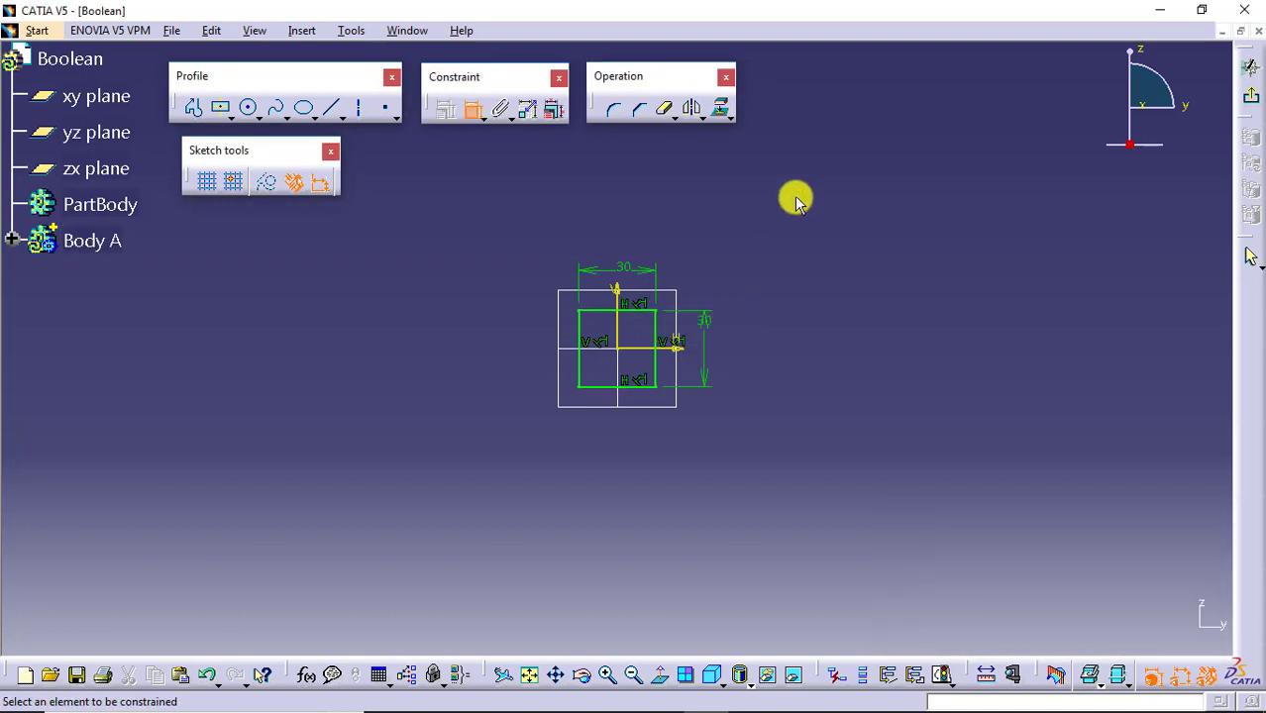
{"action": "left_click", "coordinate": [1250, 96]}
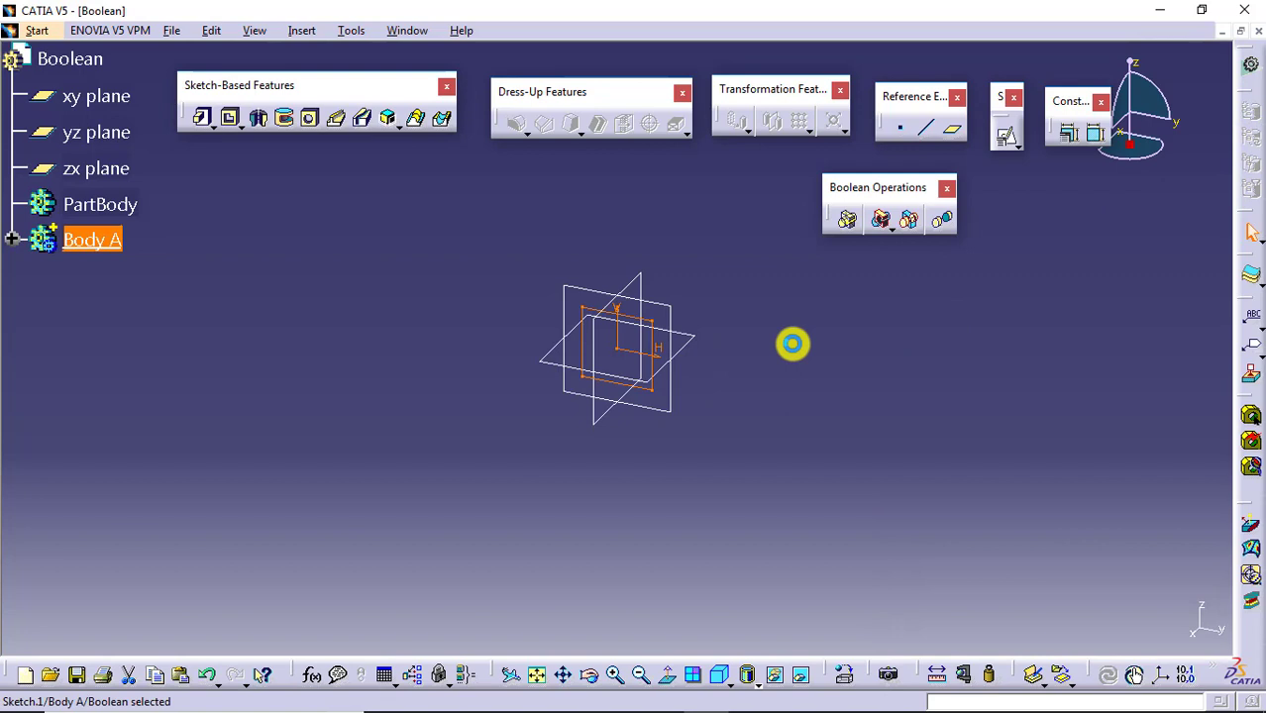
- Pad the square sketch with a length of 100 mm and mirrored extent
{"action": "left_click", "coordinate": [202, 118]}
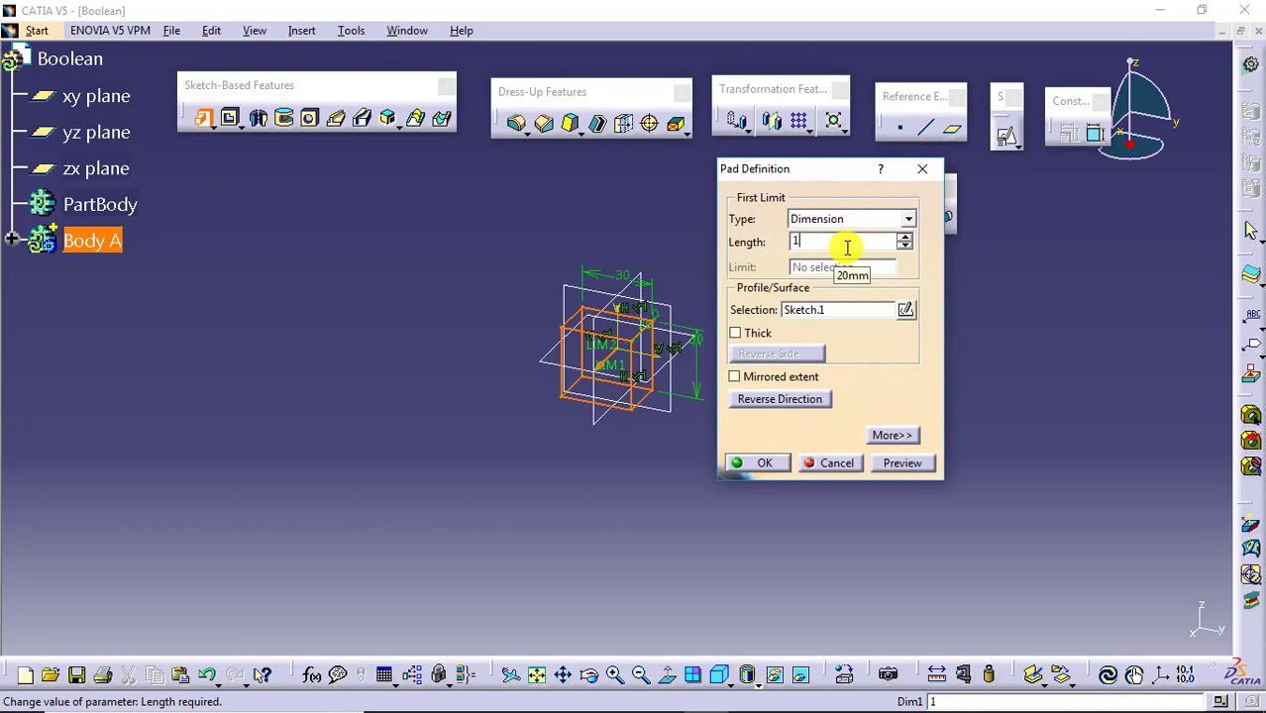
{"action": "left_click", "coordinate": [797, 376]}
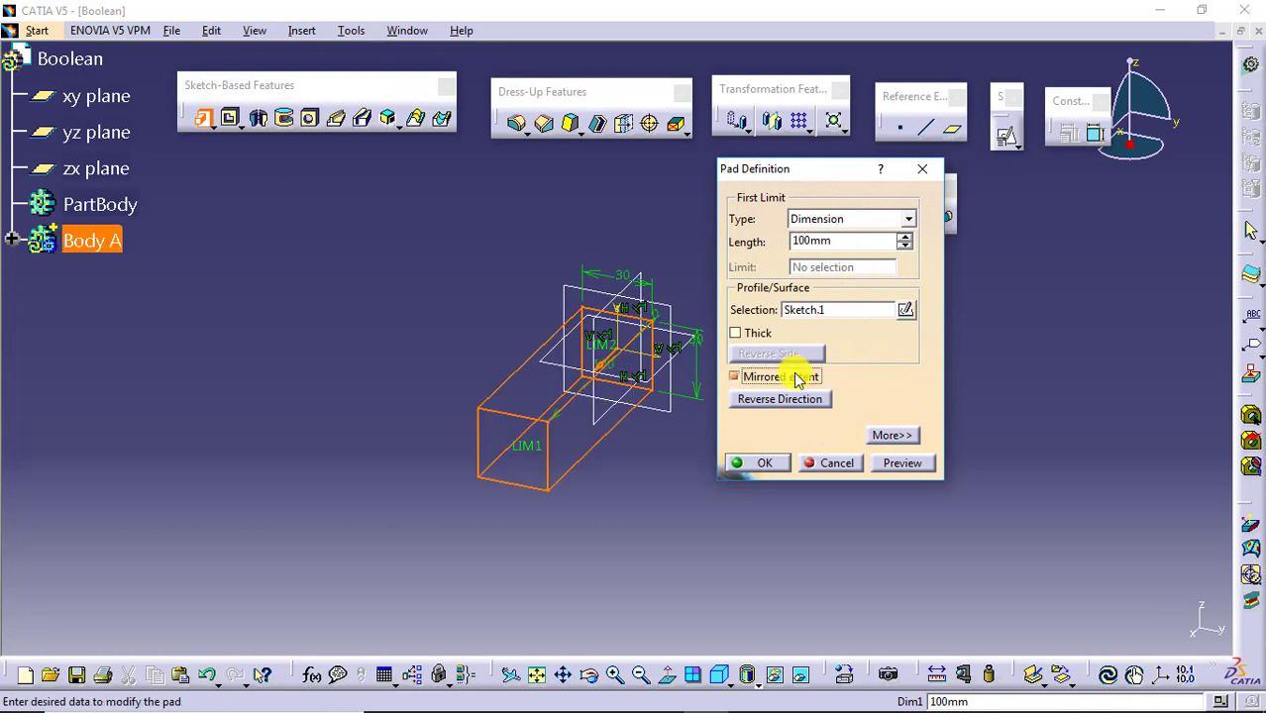
{"action": "left_click", "coordinate": [762, 464]}
{"action": "middle_click_drag", "start_coordinate": [699, 348], "coordinate": [588, 377]}
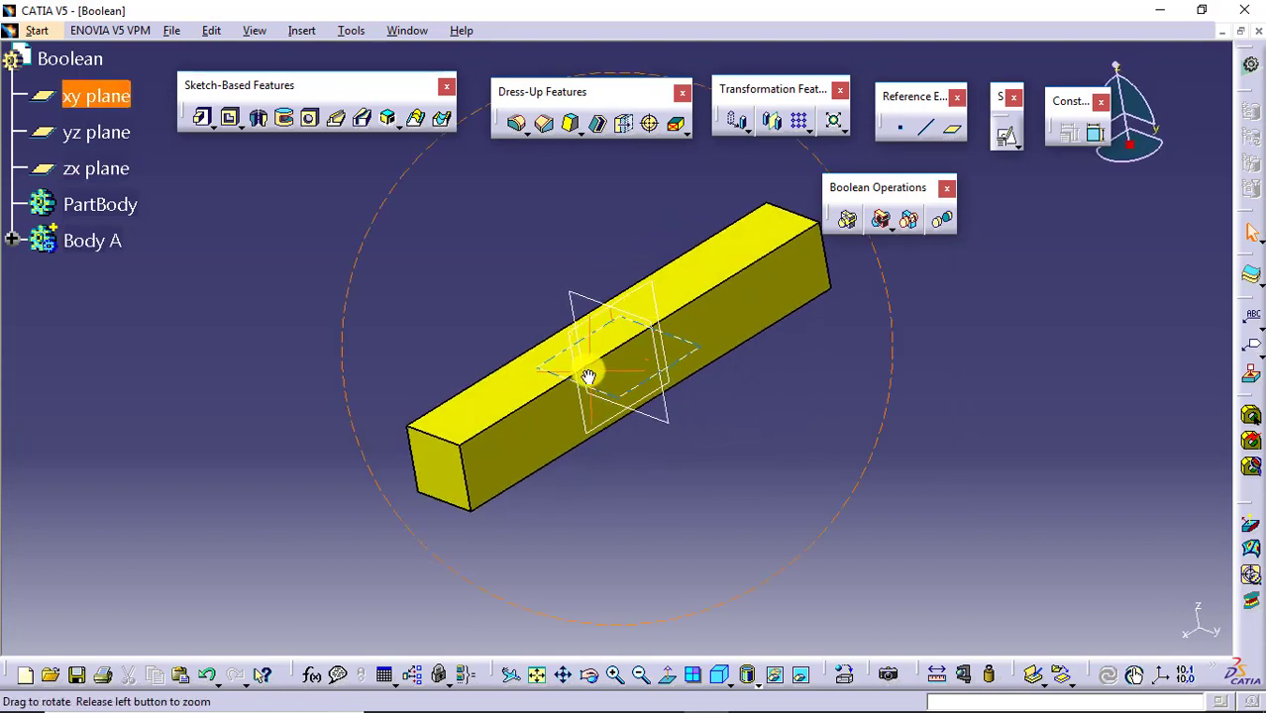
- Apply a 5 mm edge fillet to the four long edges of the yellow bar
{"action": "left_click", "coordinate": [516, 123]}
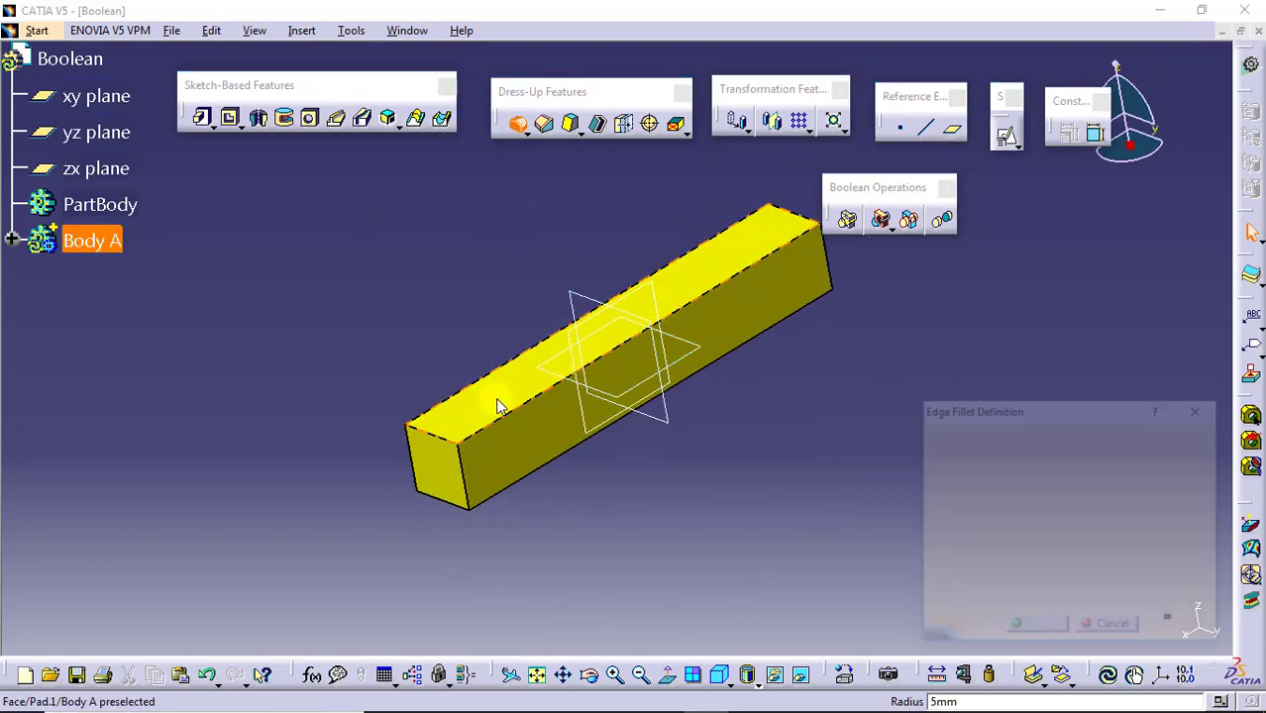
{"action": "left_click", "coordinate": [493, 388]}
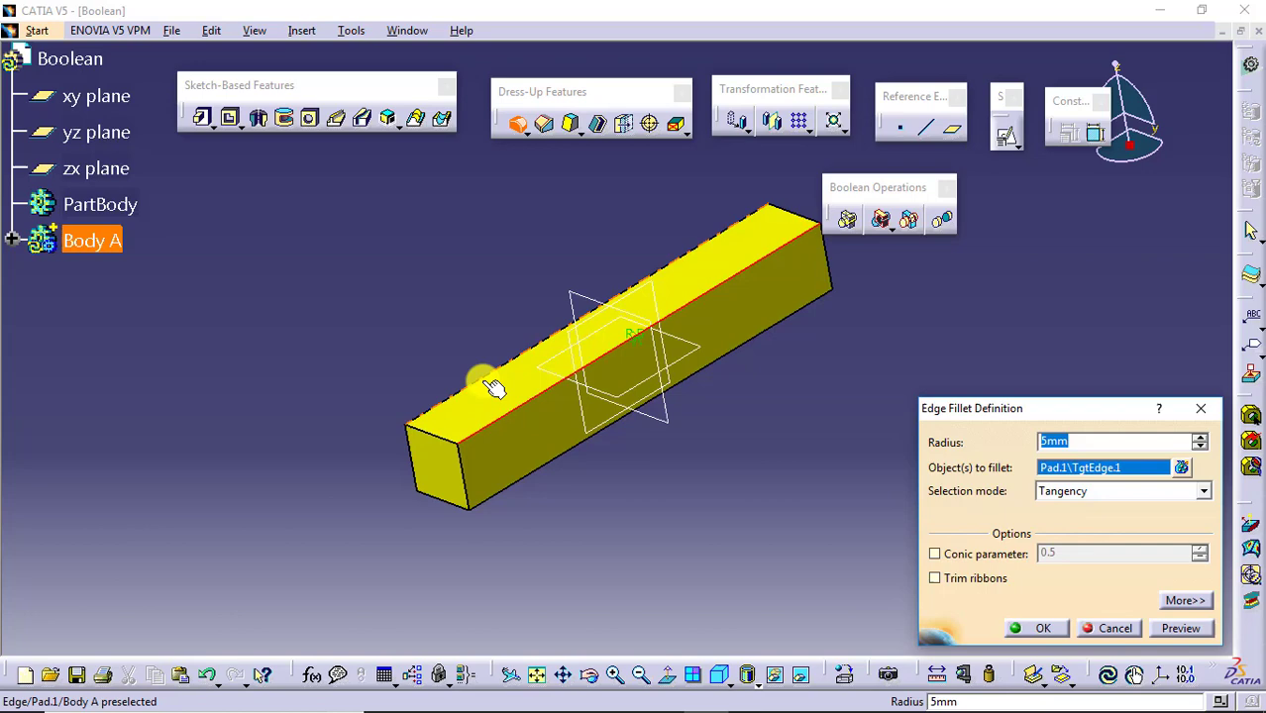
{"action": "left_click", "coordinate": [526, 480]}
{"action": "middle_click_drag", "start_coordinate": [441, 365], "coordinate": [587, 440]}
{"action": "left_click", "coordinate": [600, 441]}
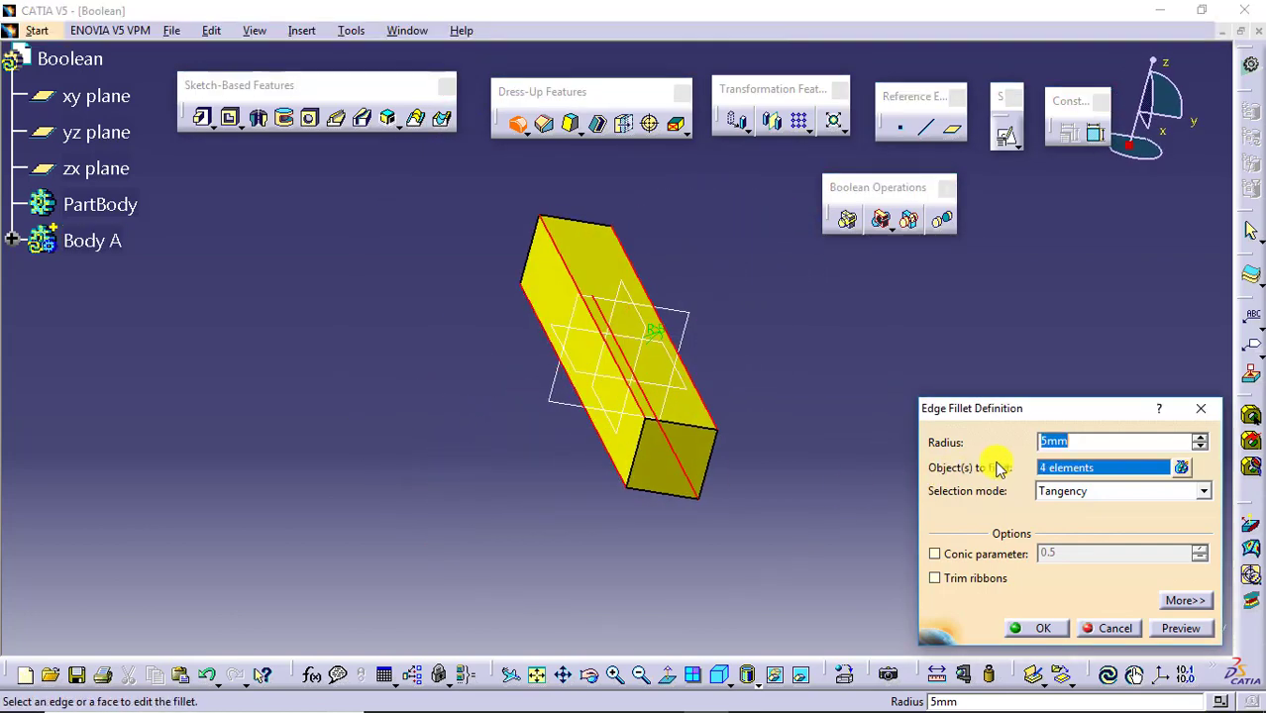
{"action": "left_click", "coordinate": [1030, 624]}
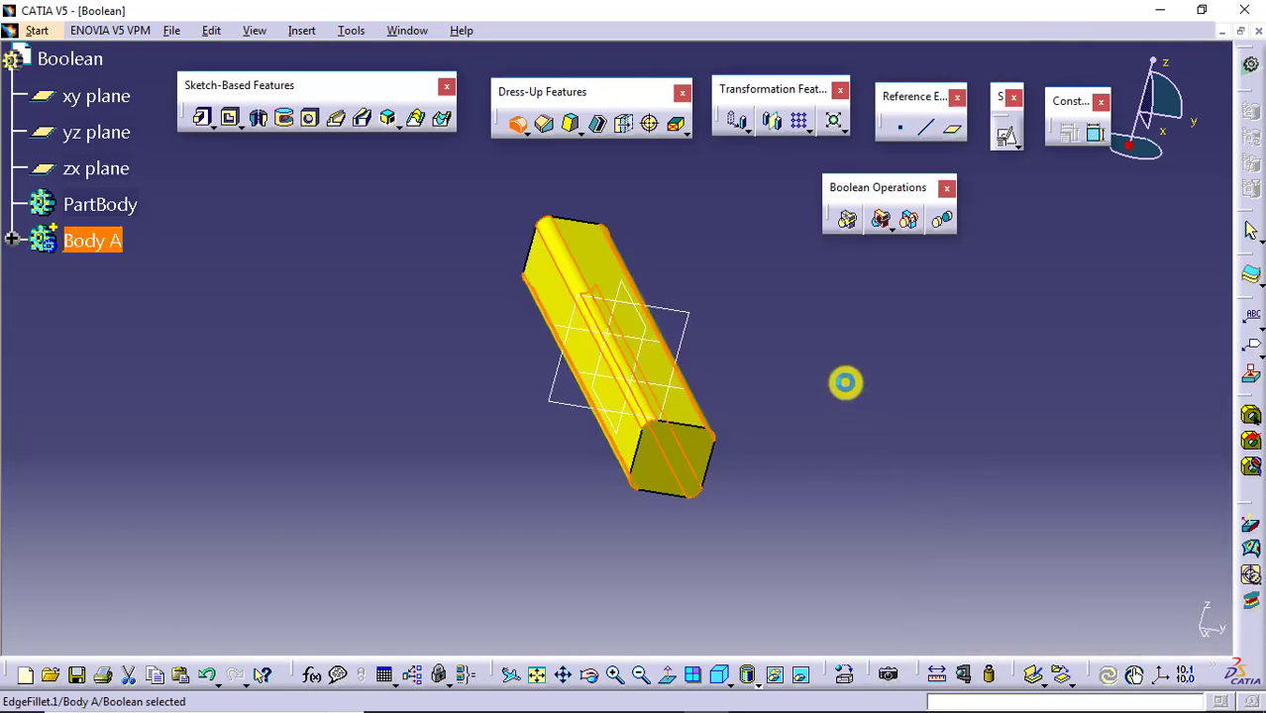
{"action": "middle_click_drag", "start_coordinate": [857, 382], "coordinate": [689, 364]}
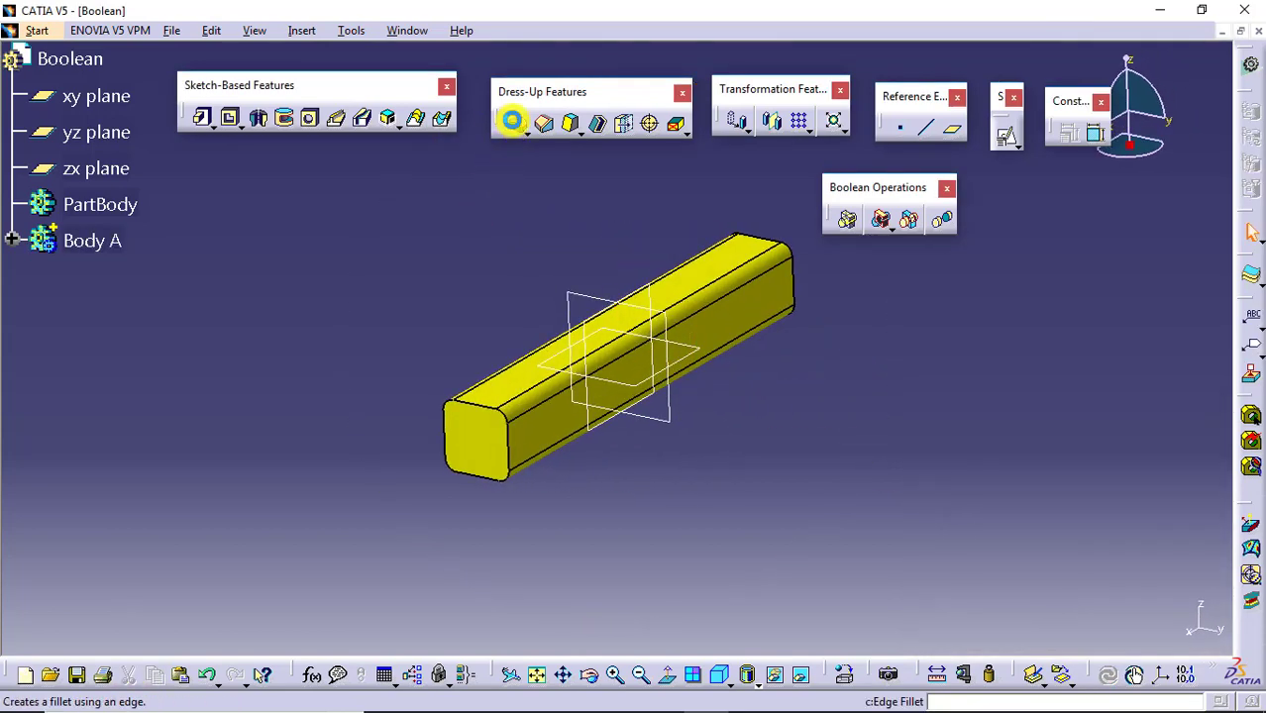
- Apply a 5 mm edge fillet around the perimeter edges of both end faces of the bar
{"action": "left_click", "coordinate": [516, 123]}
{"action": "left_click", "coordinate": [475, 400]}
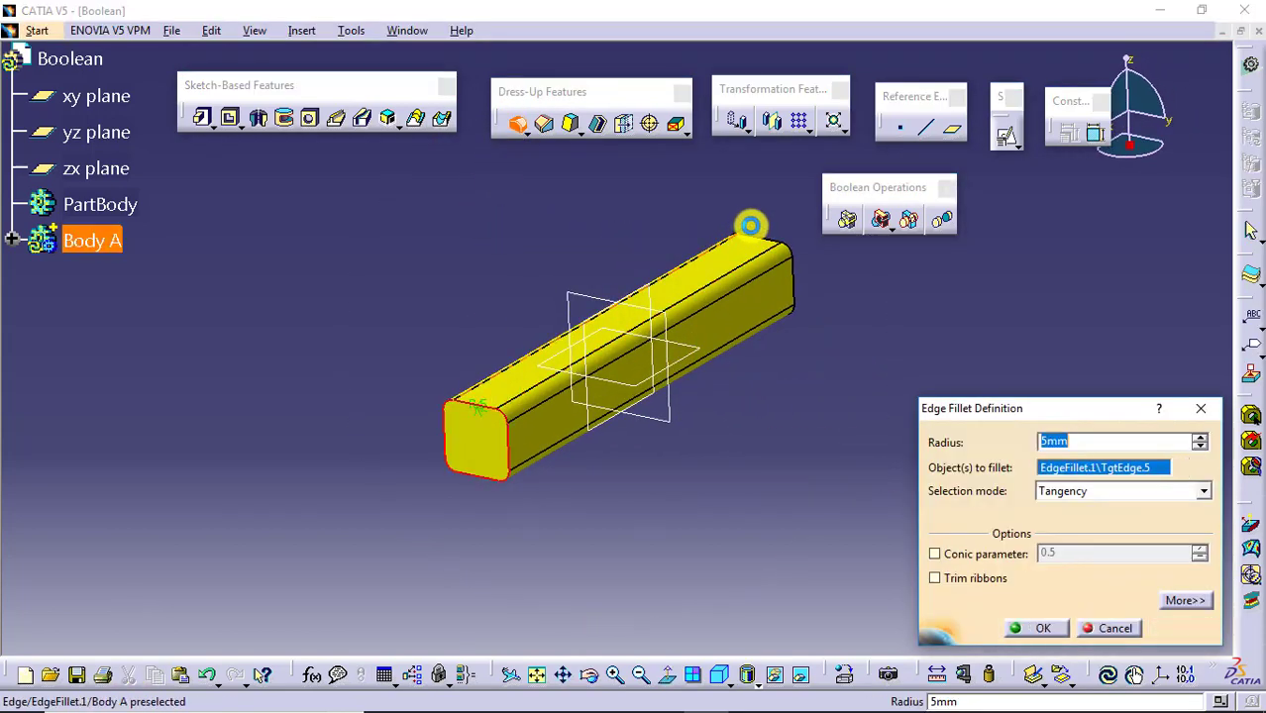
{"action": "left_click", "coordinate": [758, 235]}
{"action": "left_click", "coordinate": [1036, 628]}
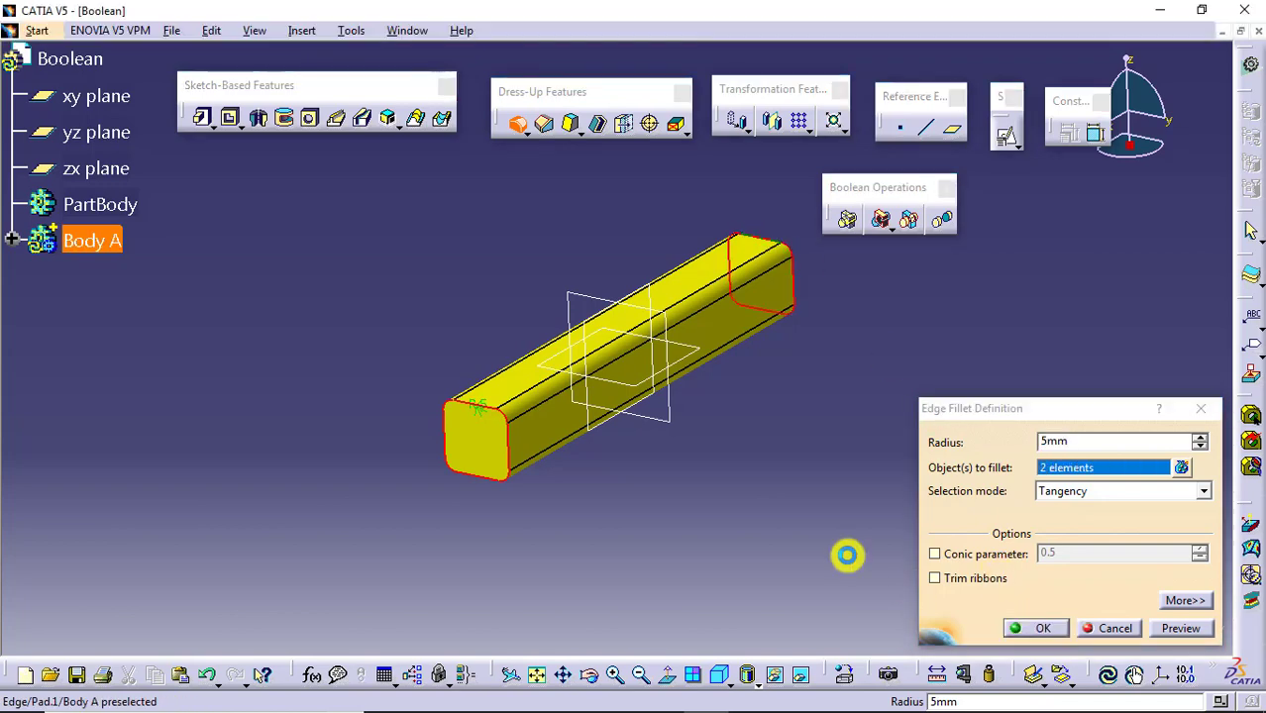
{"action": "left_click", "coordinate": [800, 465]}
{"action": "middle_click_drag", "start_coordinate": [461, 314], "coordinate": [726, 415]}
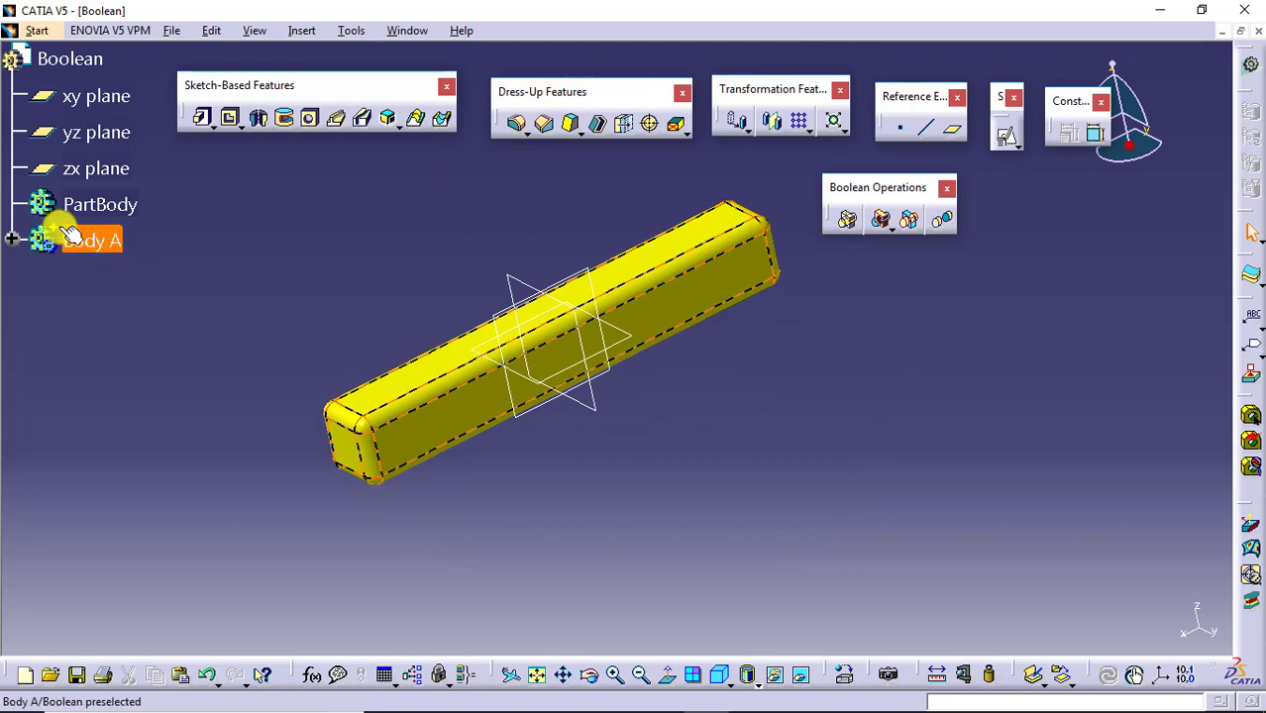
- Expand Body A in the specification tree to examine the features it contains, and collapse it again
{"action": "left_click", "coordinate": [13, 239]}
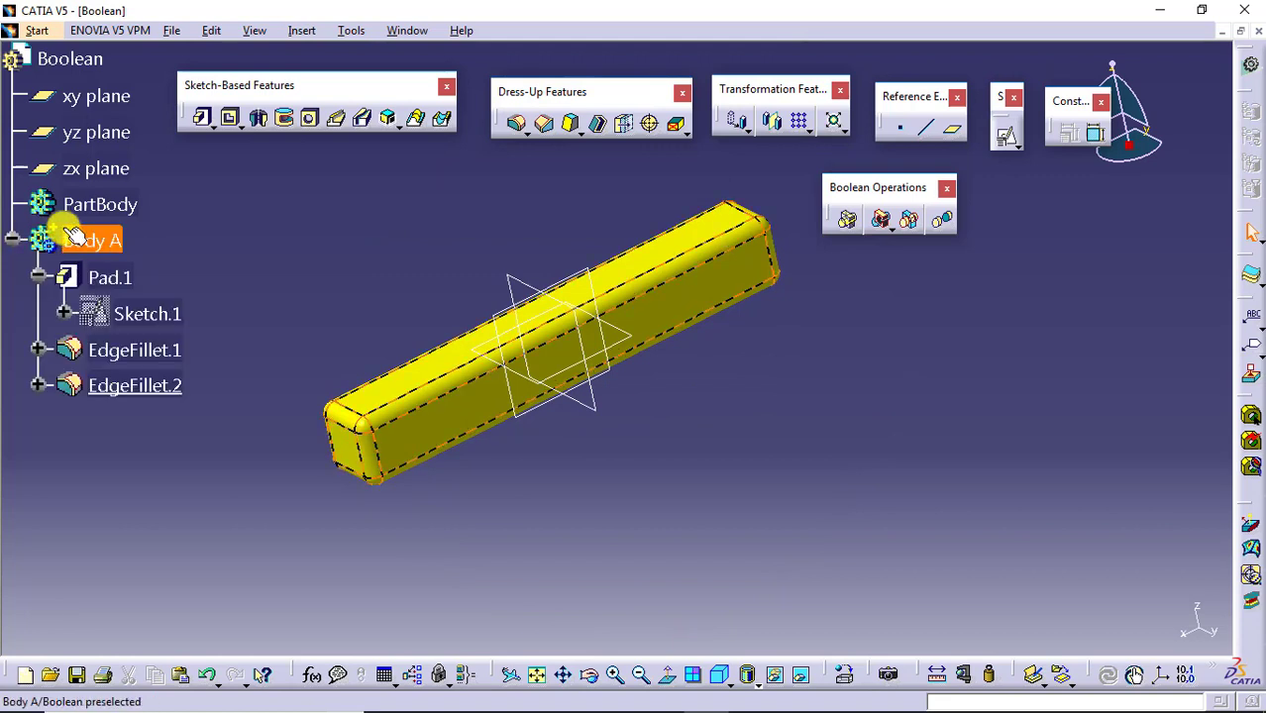
{"action": "left_click", "coordinate": [38, 277]}
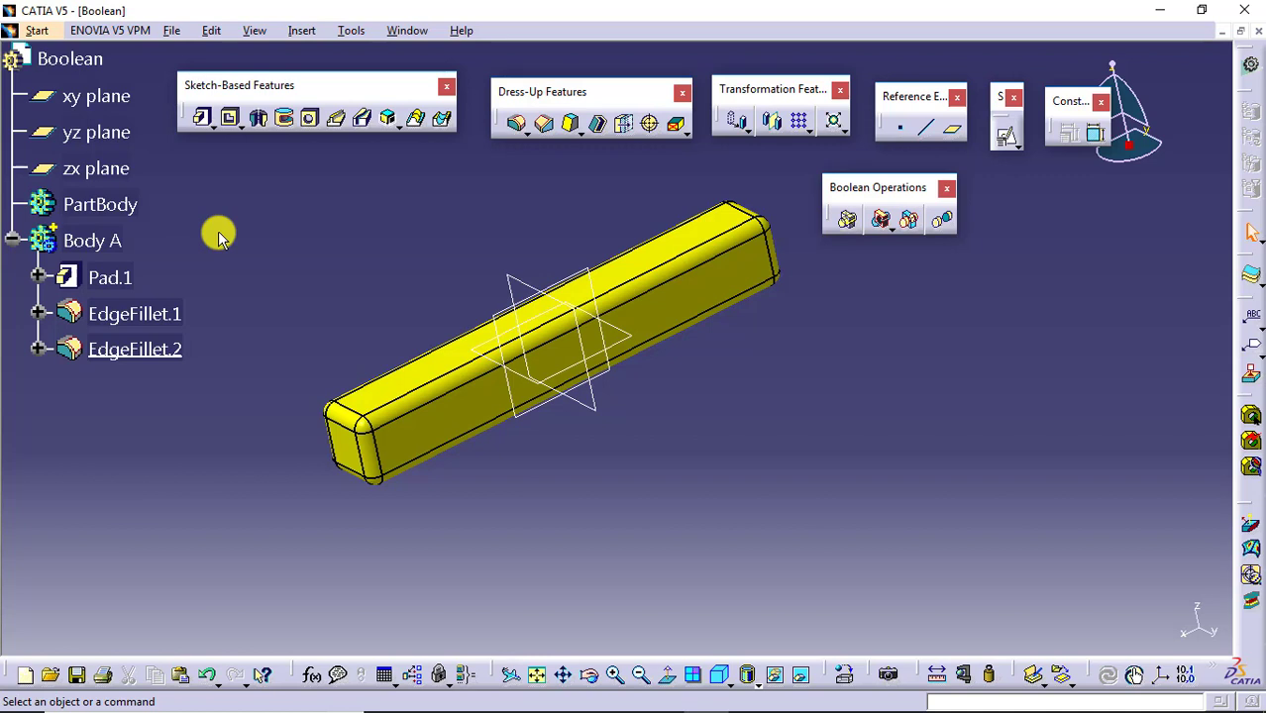
{"action": "left_click", "coordinate": [13, 241]}
- Insert a new body, set its fill colour to orange, and rename it Body B
{"action": "left_click", "coordinate": [303, 30]}
{"action": "left_click", "coordinate": [332, 75]}
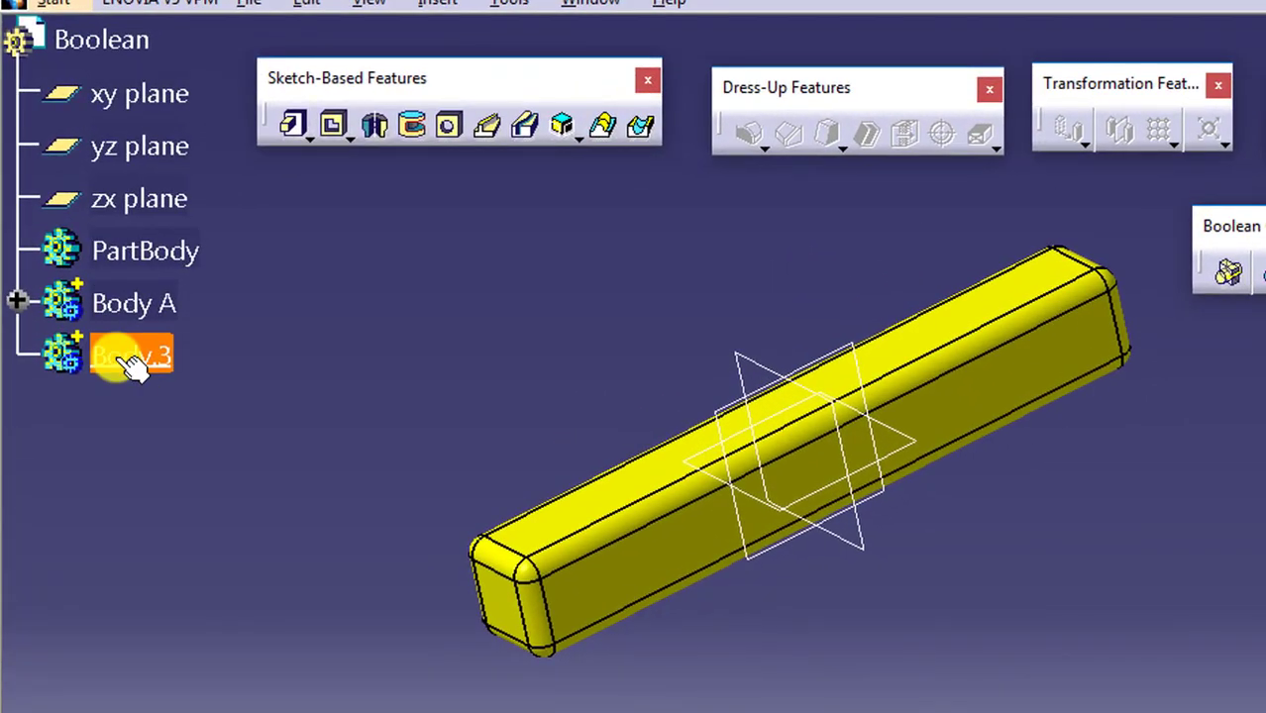
{"action": "right_click", "coordinate": [128, 359]}
{"action": "left_click", "coordinate": [184, 483]}
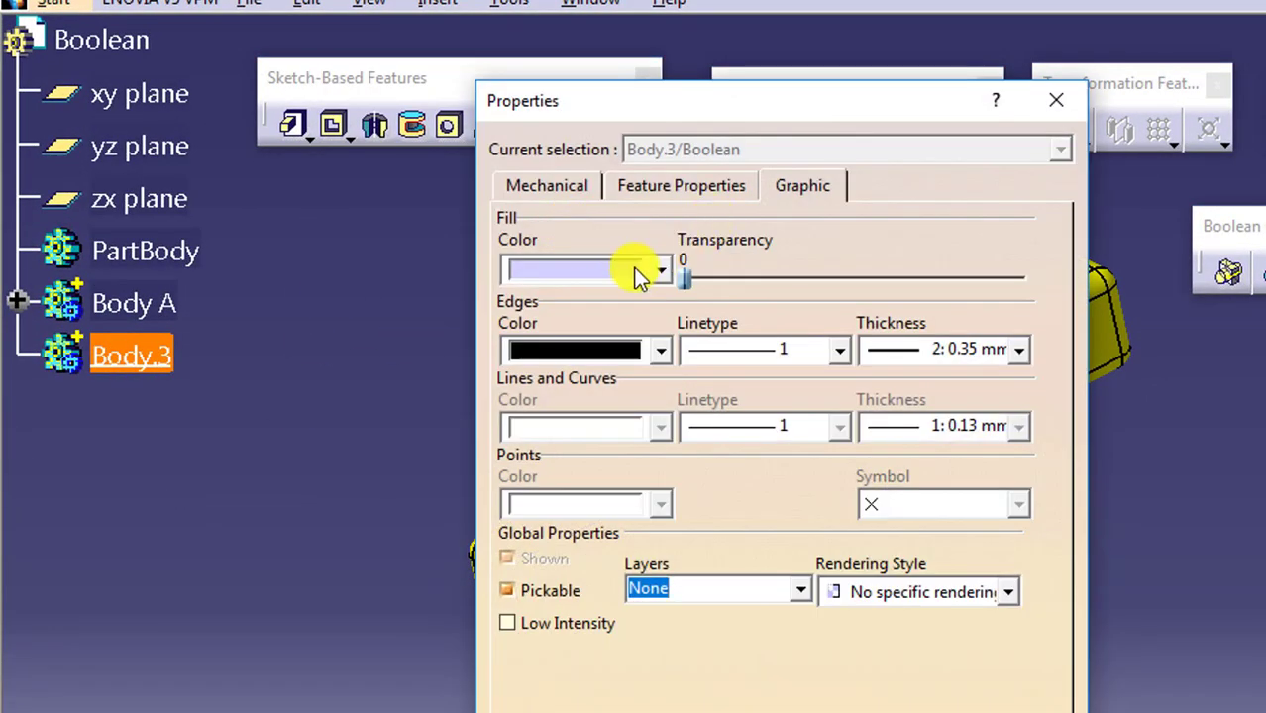
{"action": "left_click", "coordinate": [639, 273]}
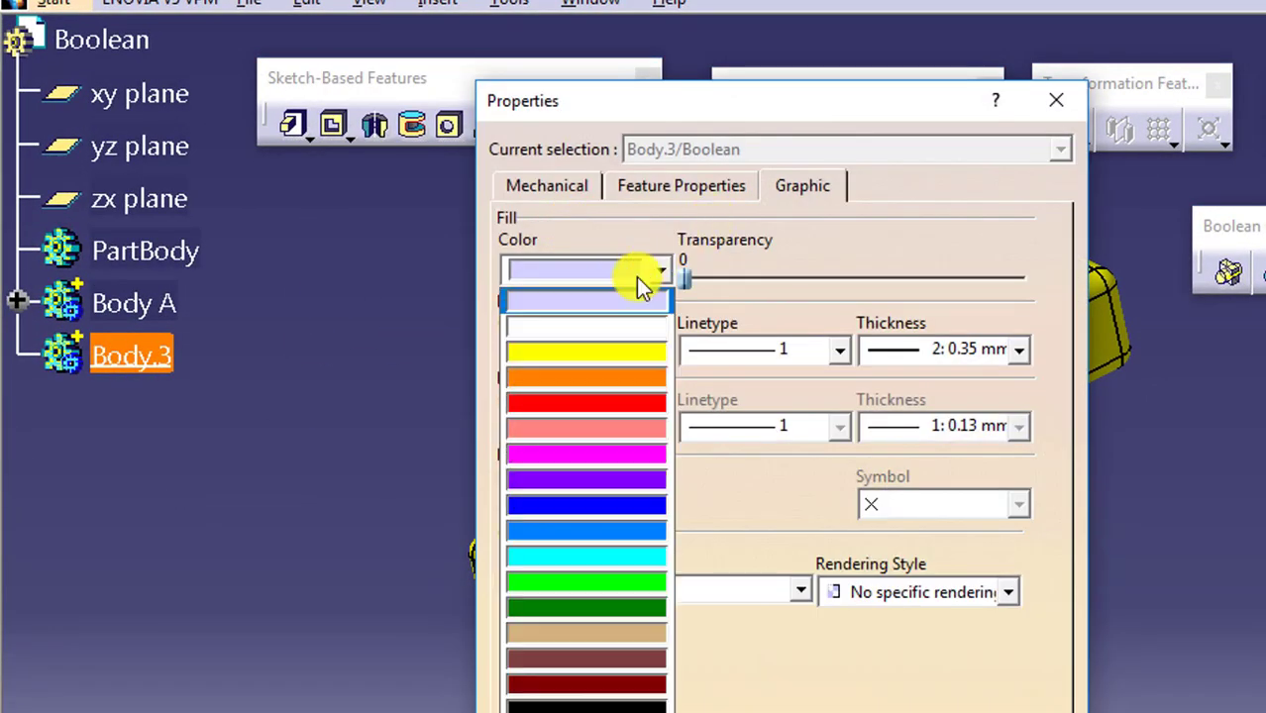
{"action": "left_click", "coordinate": [598, 367]}
{"action": "left_click", "coordinate": [675, 198]}
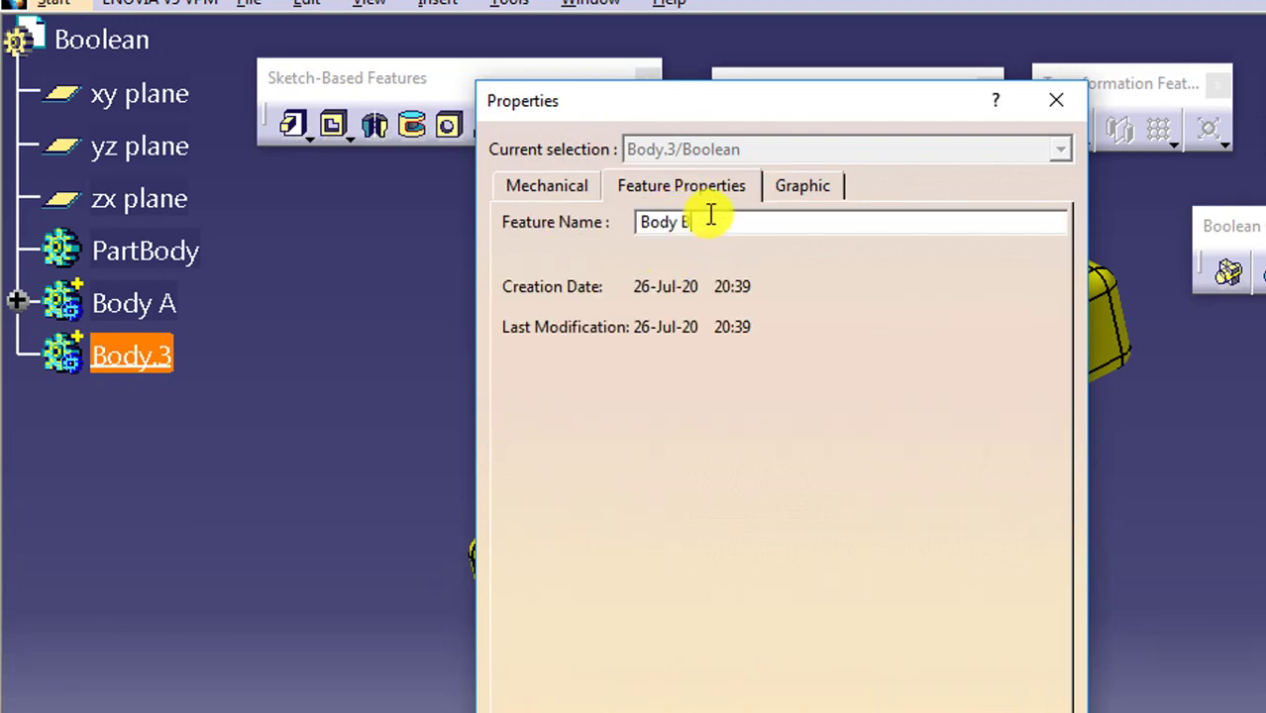
{"action": "key", "text": "Return"}
- Start a positioned sketch in Body B and draw a centred rectangle about 41 by 47 mm around the origin
{"action": "left_click", "coordinate": [357, 366]}
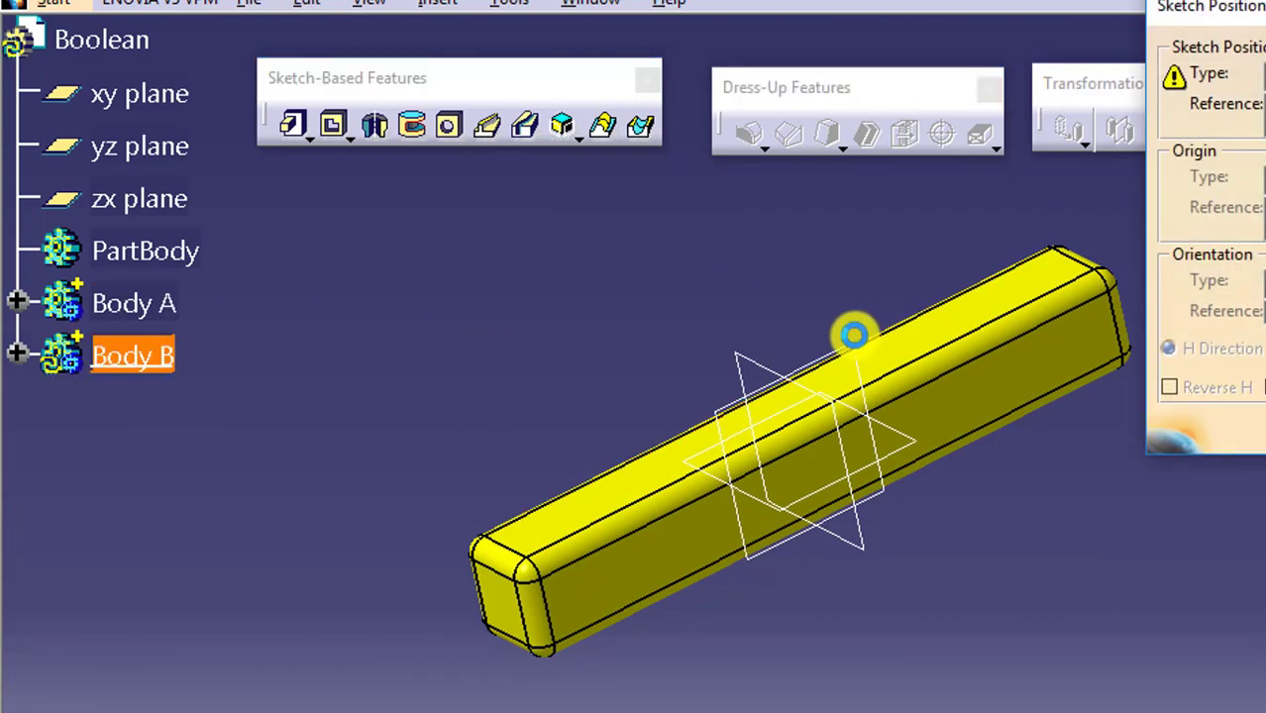
{"action": "left_click", "coordinate": [1225, 453]}
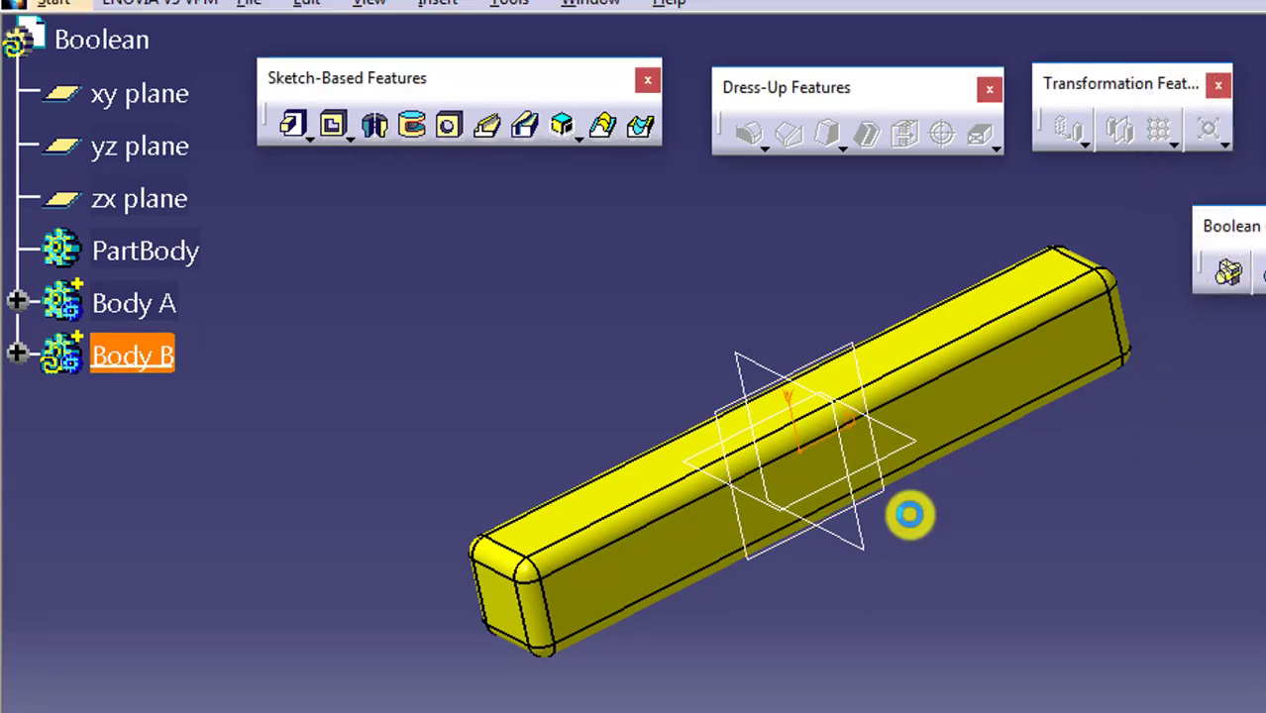
{"action": "left_click", "coordinate": [321, 111]}
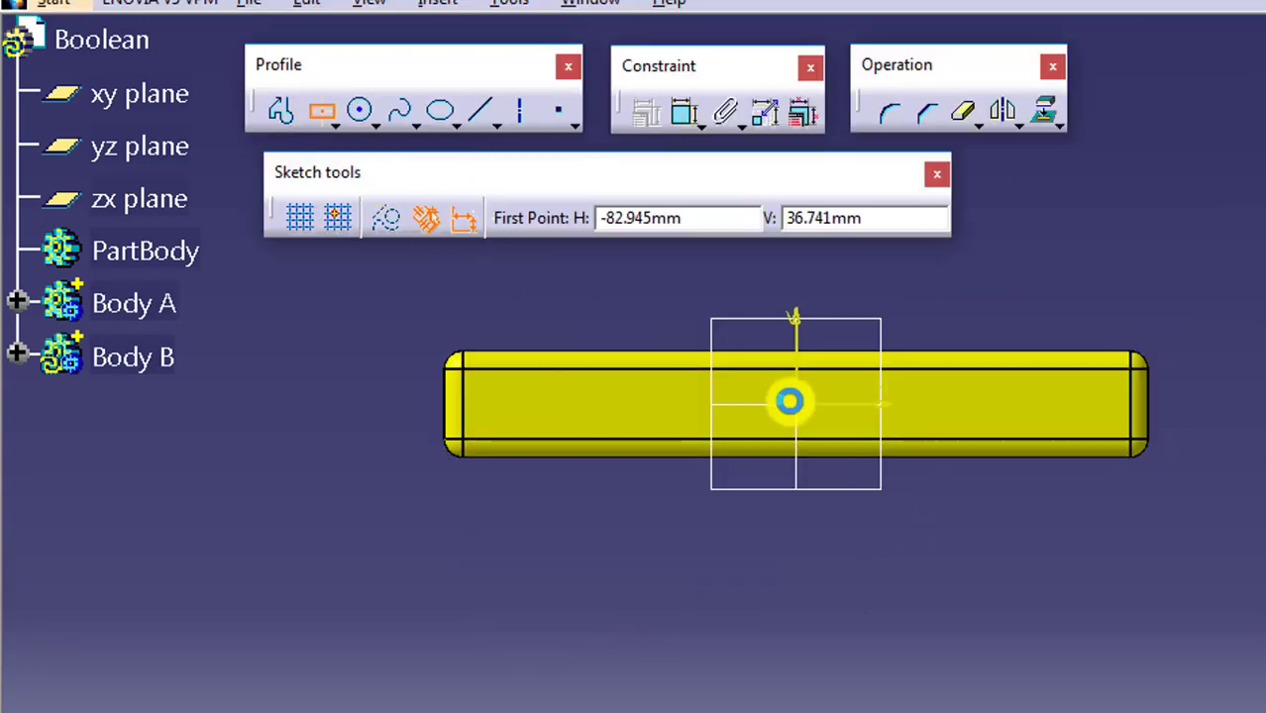
{"action": "left_click", "coordinate": [795, 404]}
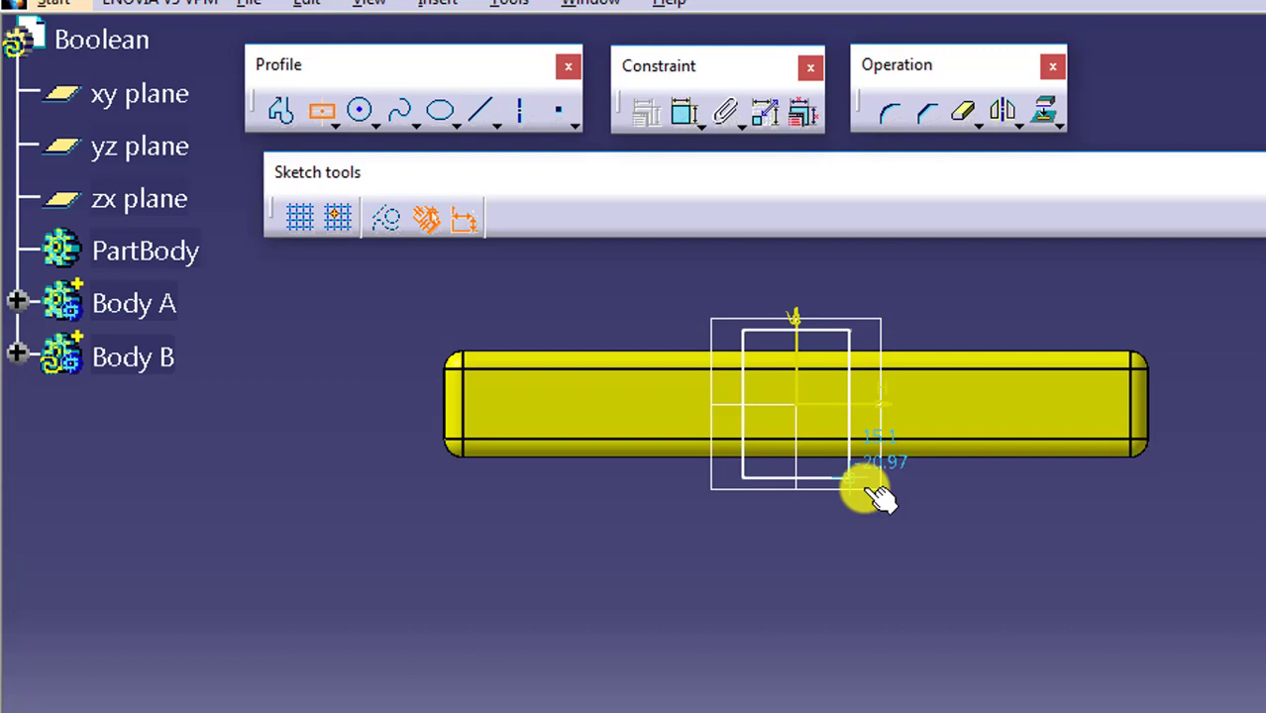
{"action": "left_click", "coordinate": [869, 487]}
- Dimension the rectangle's width and height at 35 mm each and exit the sketch
{"action": "left_click", "coordinate": [683, 114]}
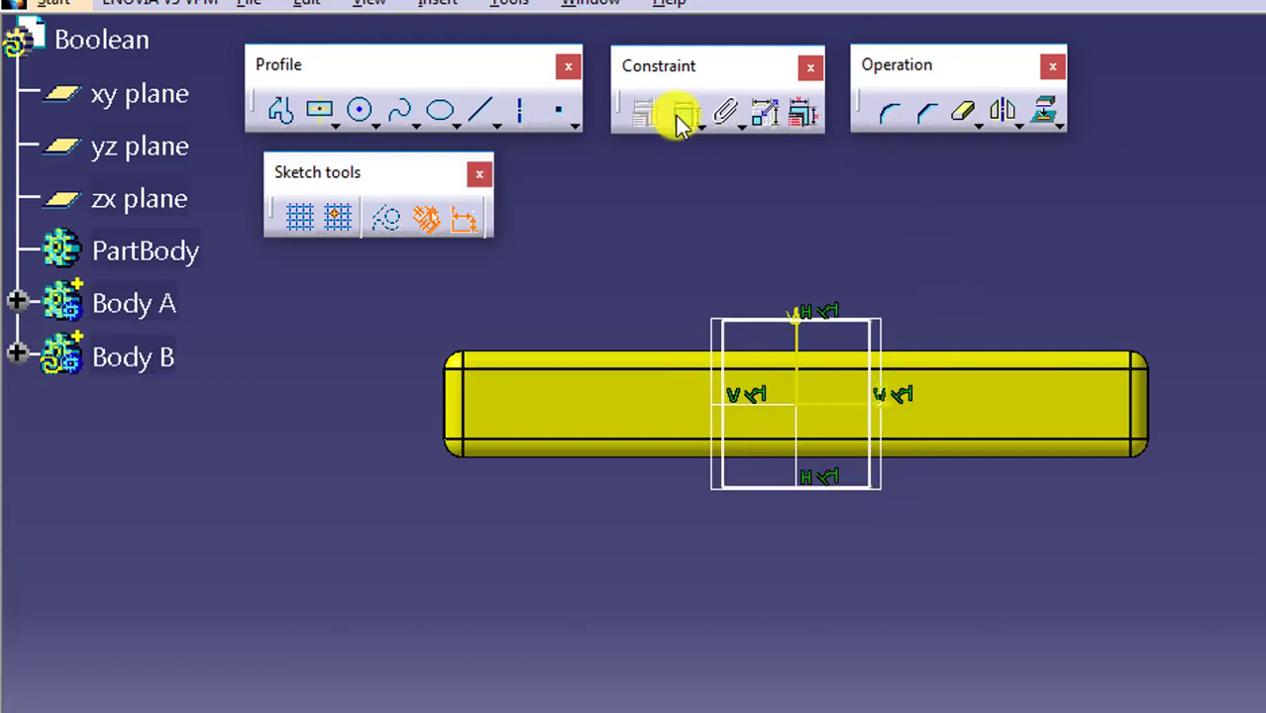
{"action": "left_click", "coordinate": [756, 320]}
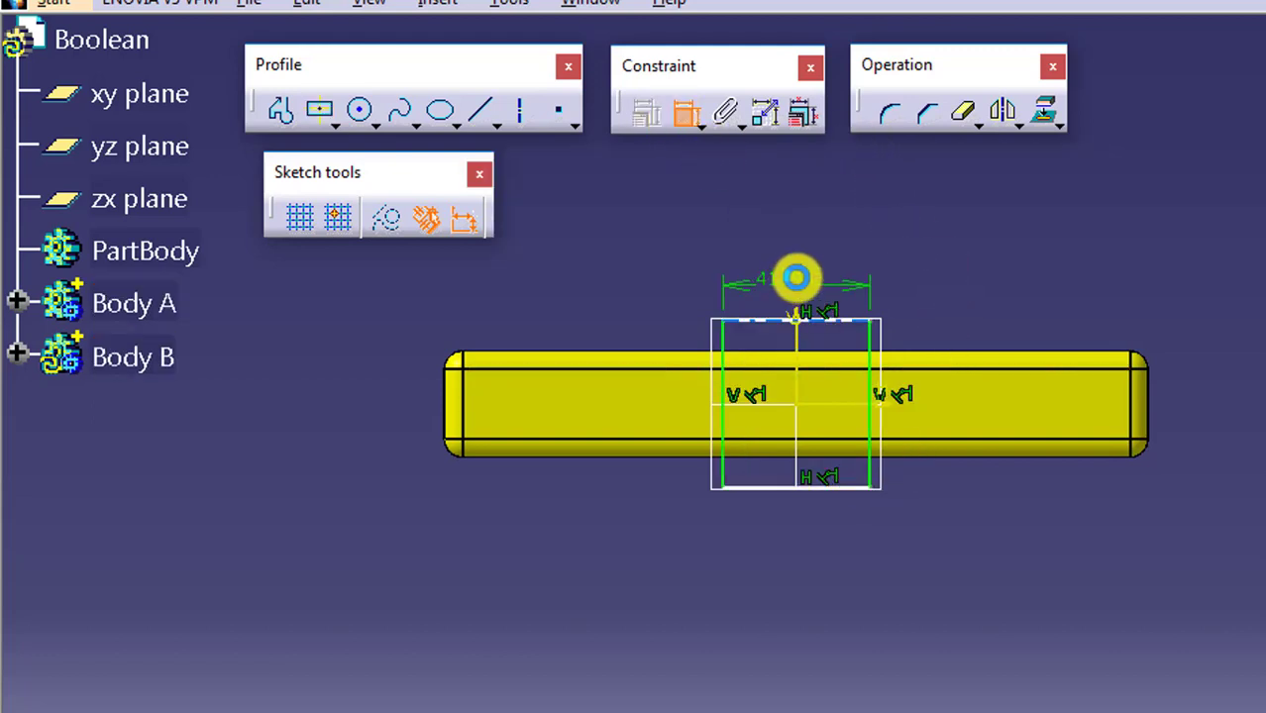
{"action": "left_click", "coordinate": [798, 277]}
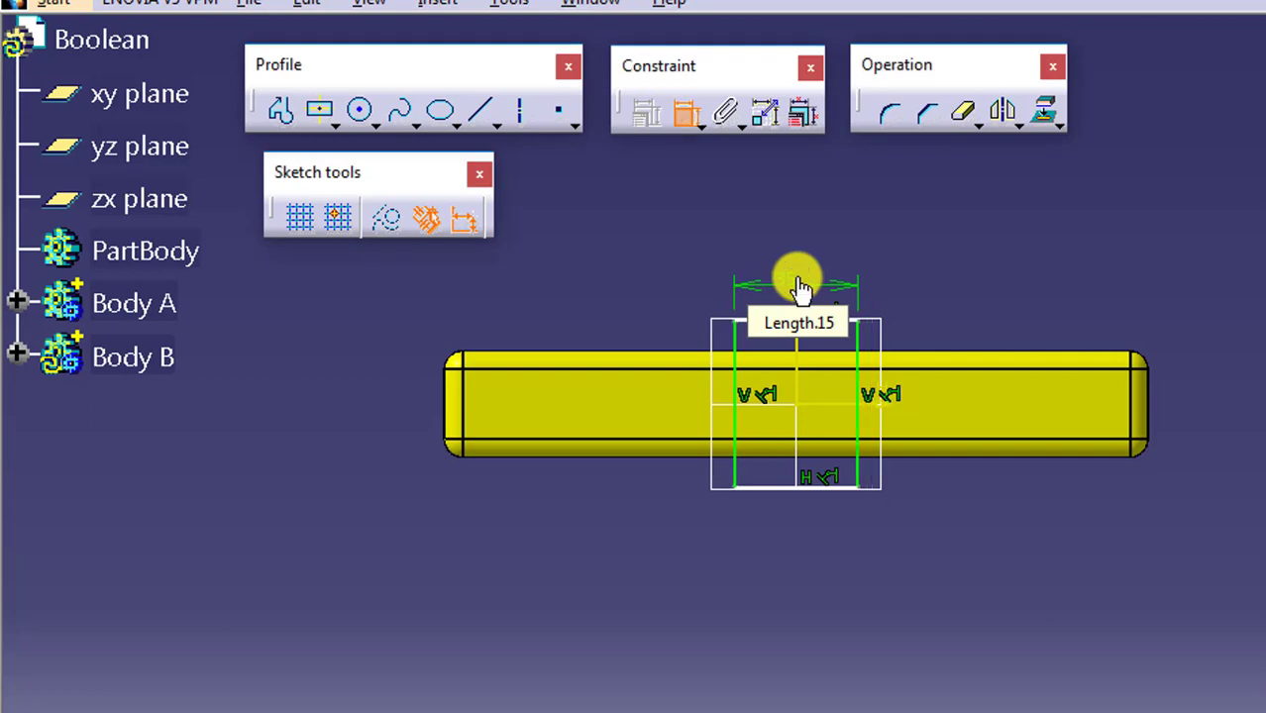
{"action": "left_click", "coordinate": [858, 347]}
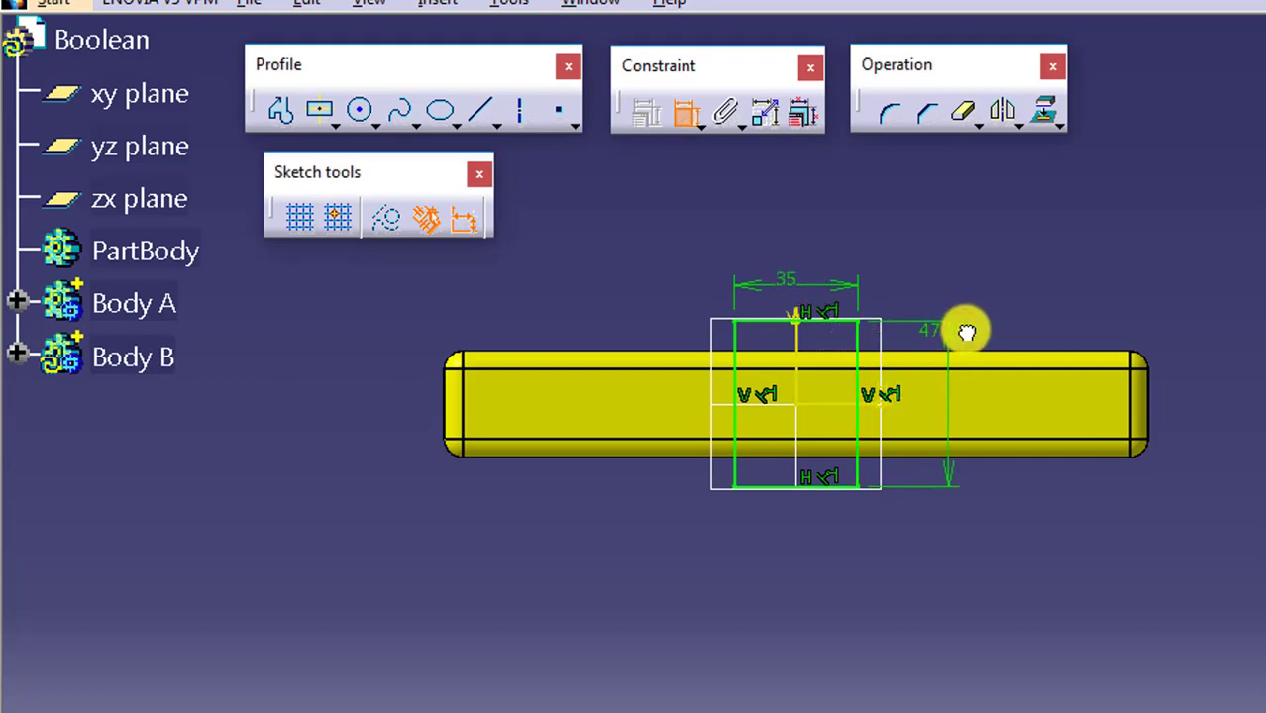
{"action": "left_click", "coordinate": [963, 329]}
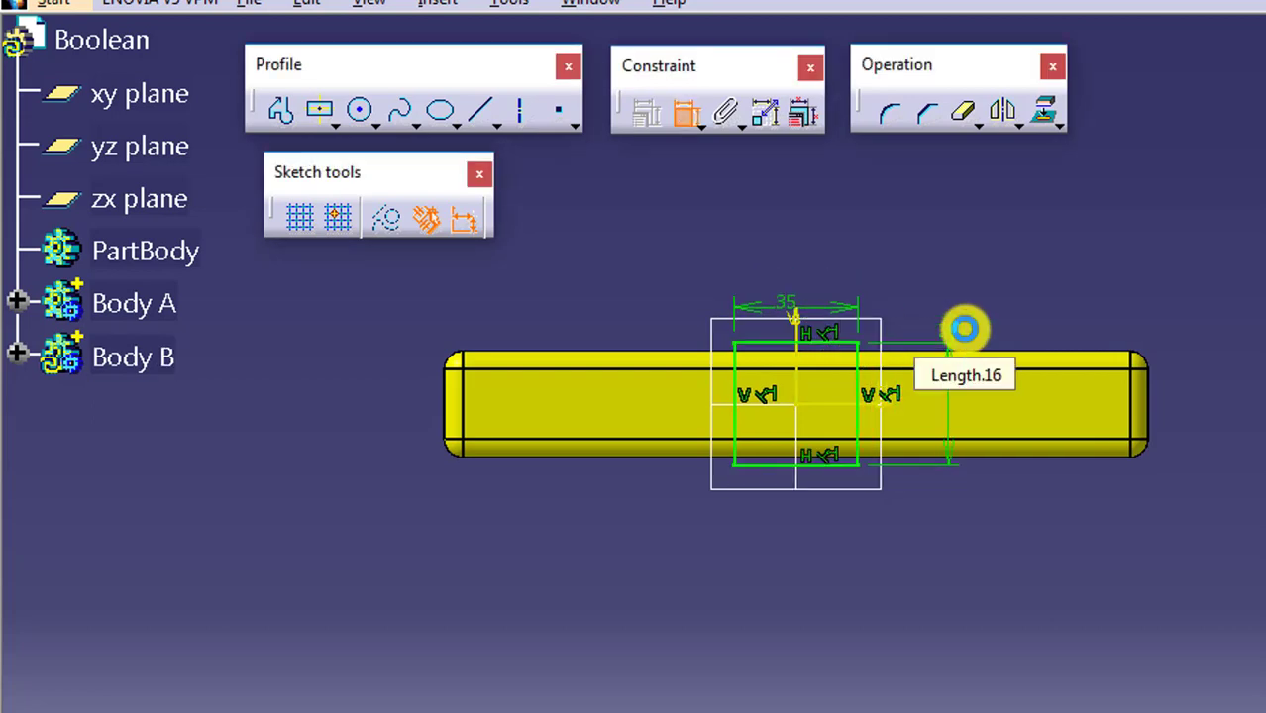
{"action": "left_click", "coordinate": [1139, 483]}
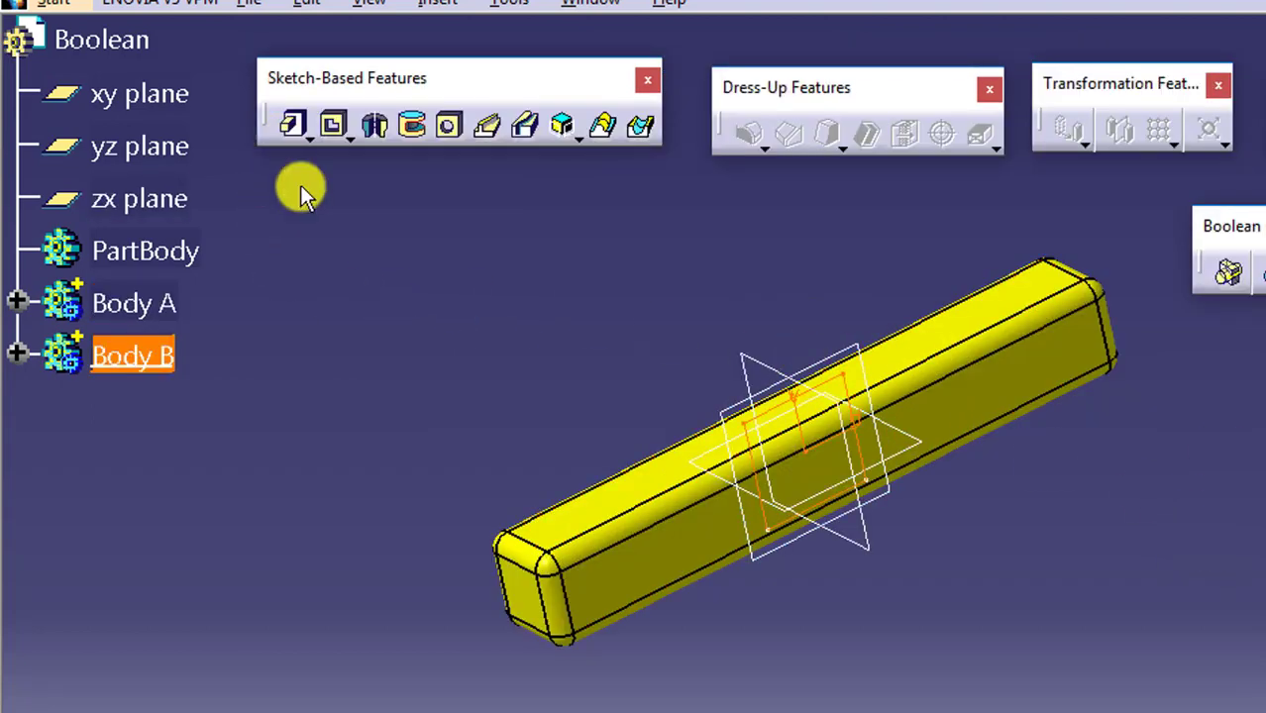
- Create a pocket from Body B's square sketch with a depth of 100 mm and mirrored extent
{"action": "middle_click_drag", "start_coordinate": [700, 305], "coordinate": [839, 258]}
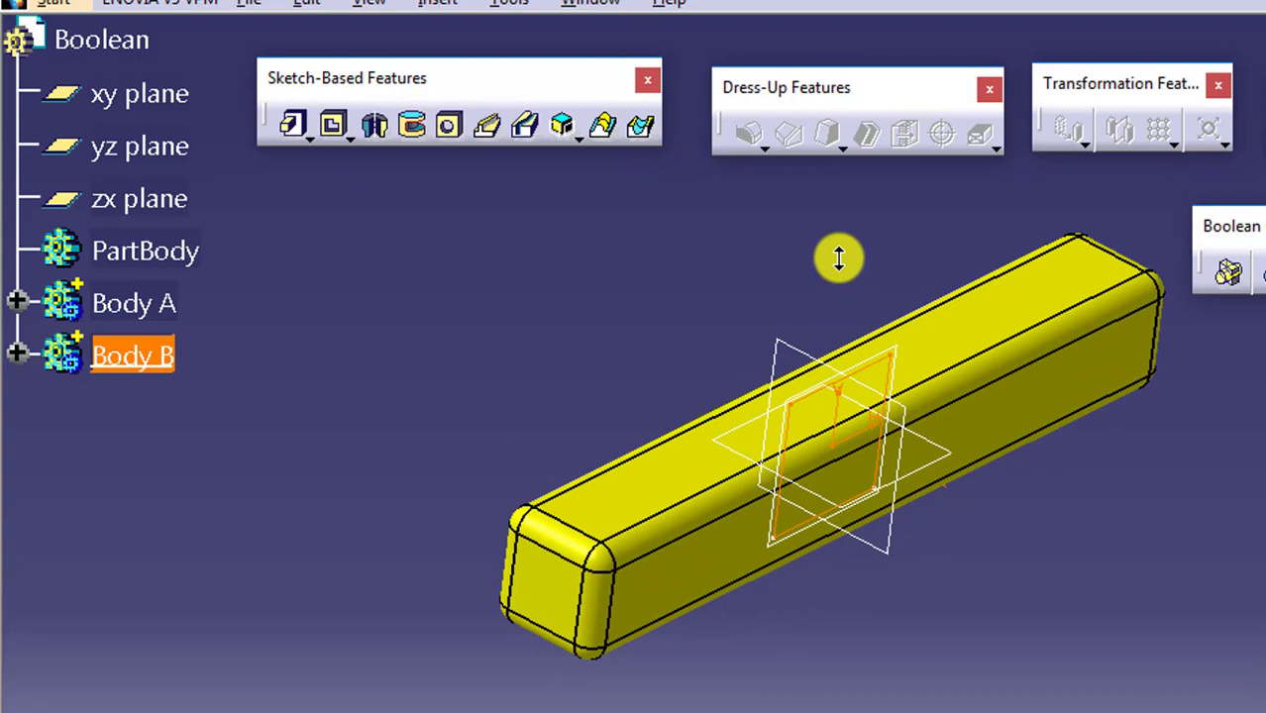
{"action": "left_click", "coordinate": [17, 303]}
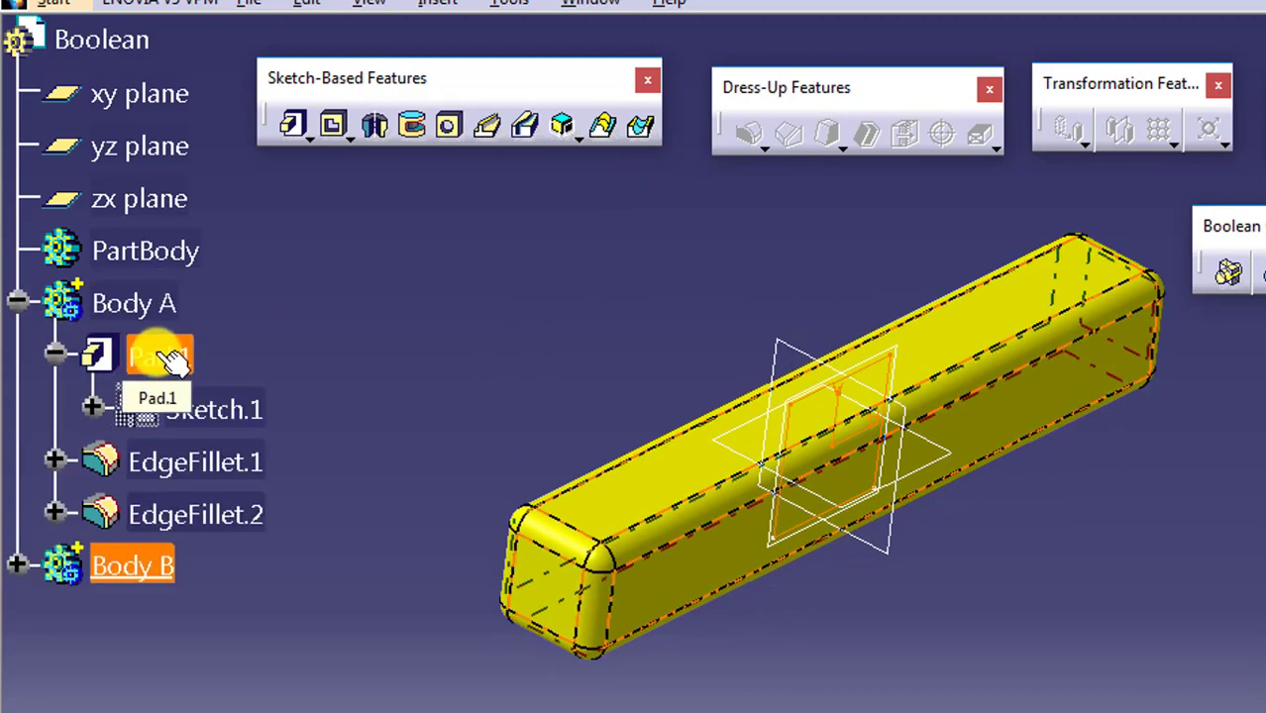
{"action": "left_click", "coordinate": [17, 565]}
{"action": "left_click", "coordinate": [243, 649]}
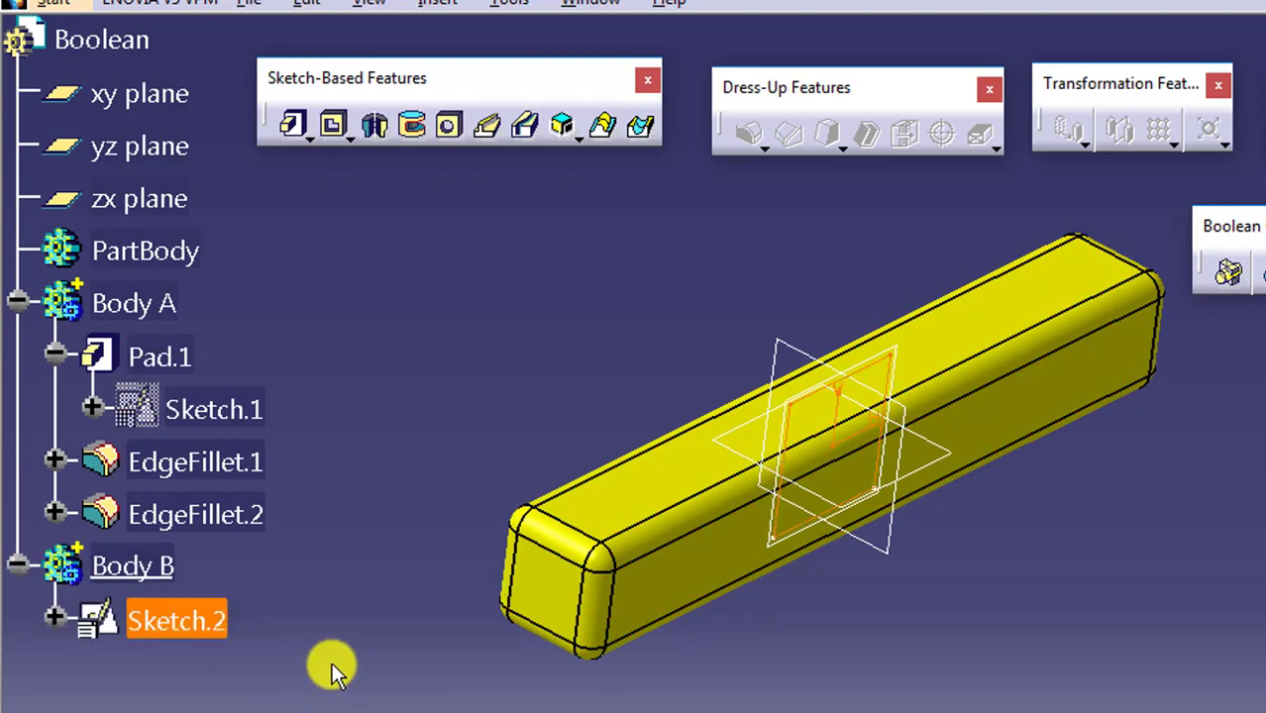
{"action": "left_click", "coordinate": [333, 127]}
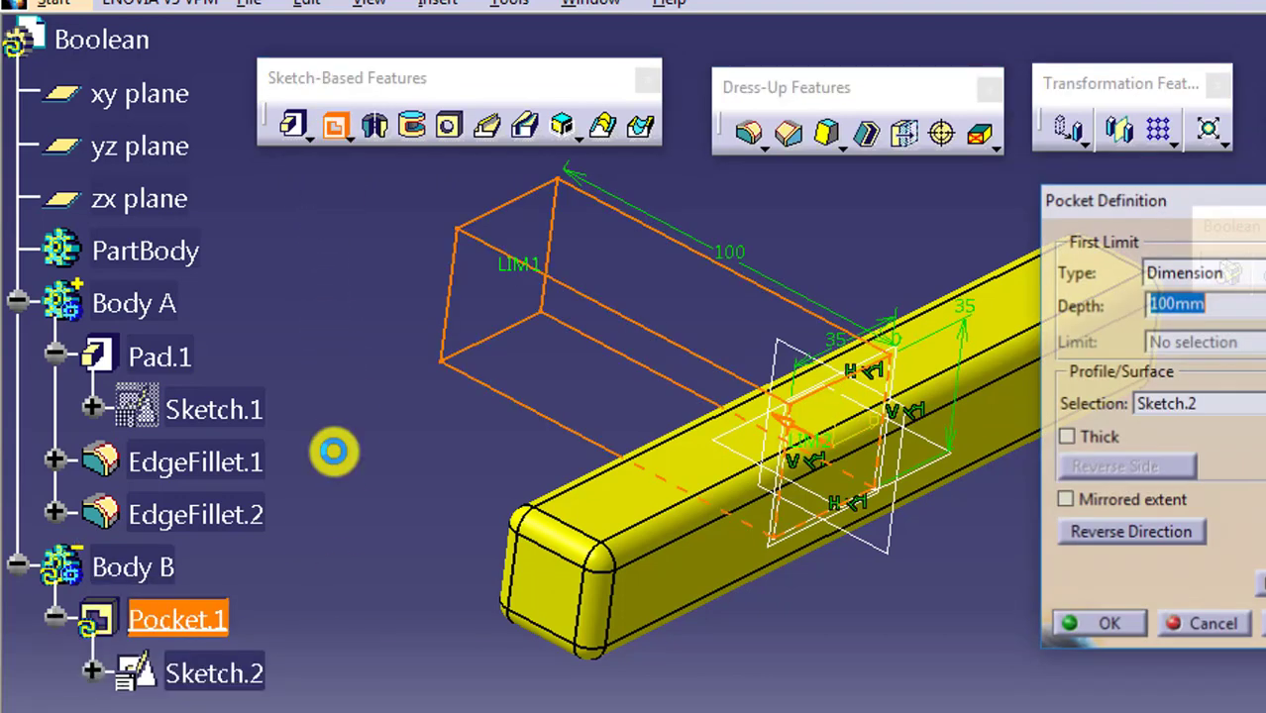
{"action": "left_click", "coordinate": [1117, 503]}
{"action": "left_click", "coordinate": [1101, 626]}
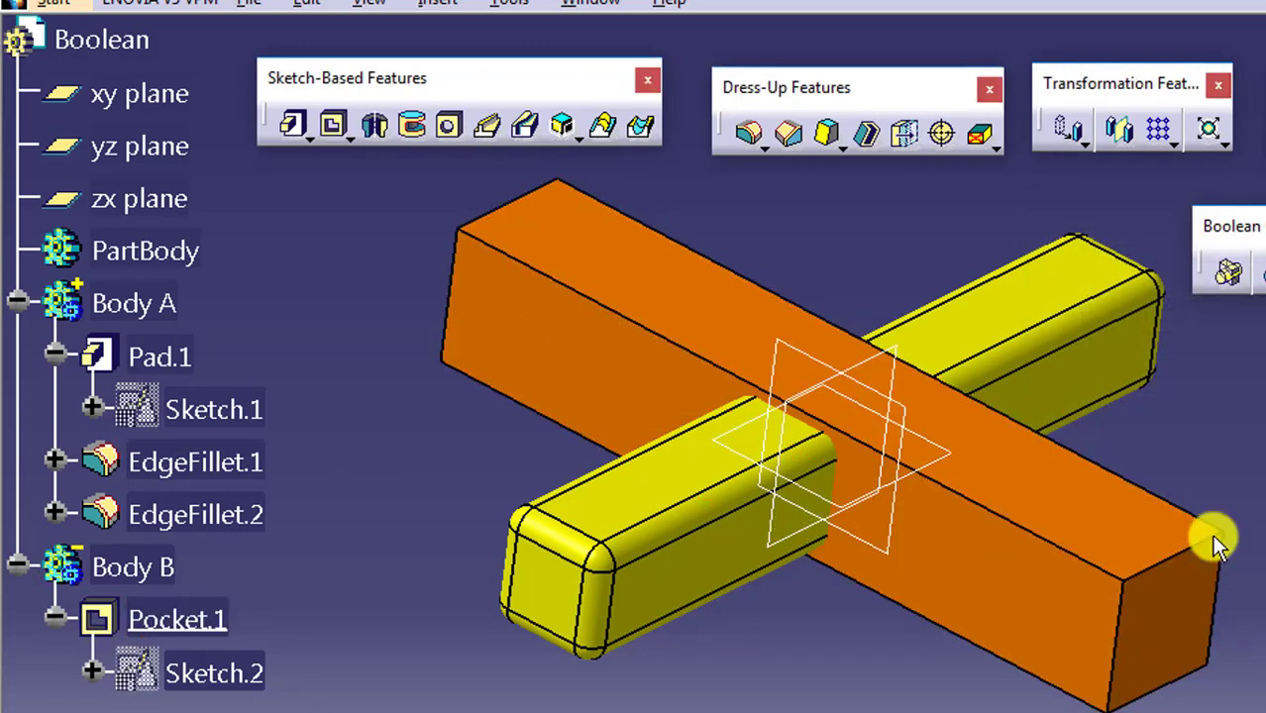
{"action": "left_click", "coordinate": [183, 621]}
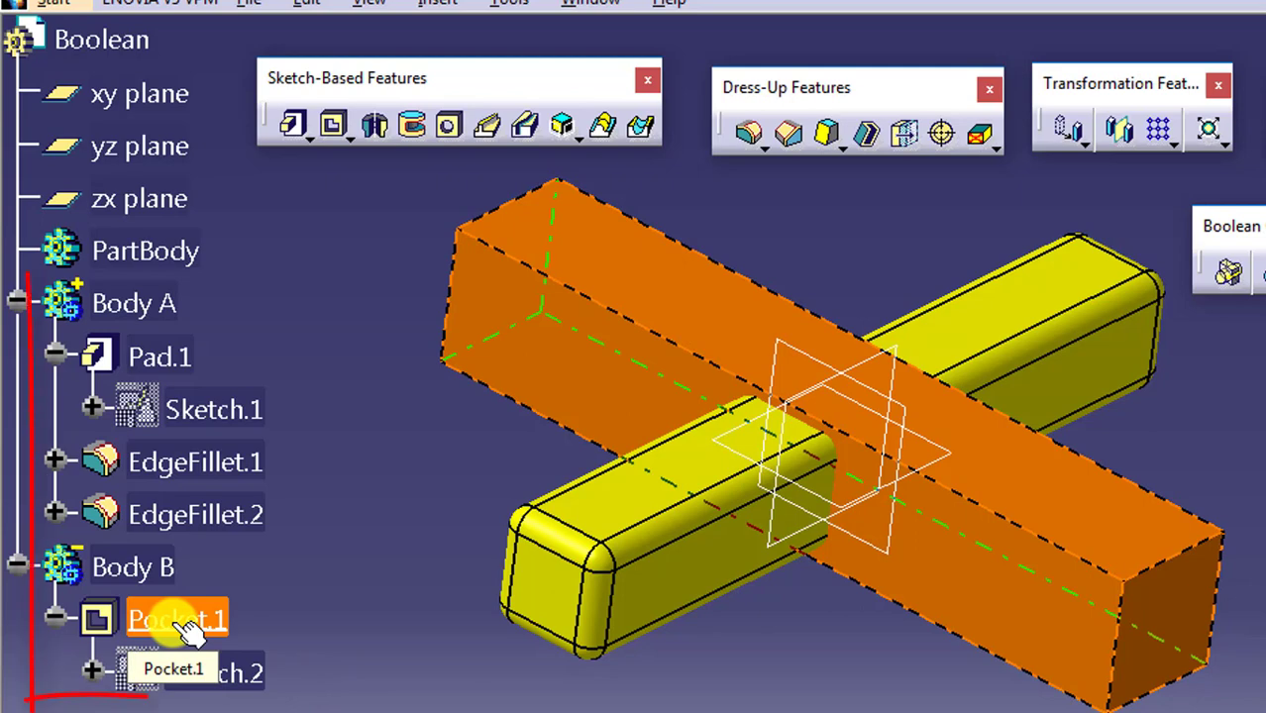
{"action": "left_click", "coordinate": [89, 573]}
{"action": "left_click", "coordinate": [97, 567]}
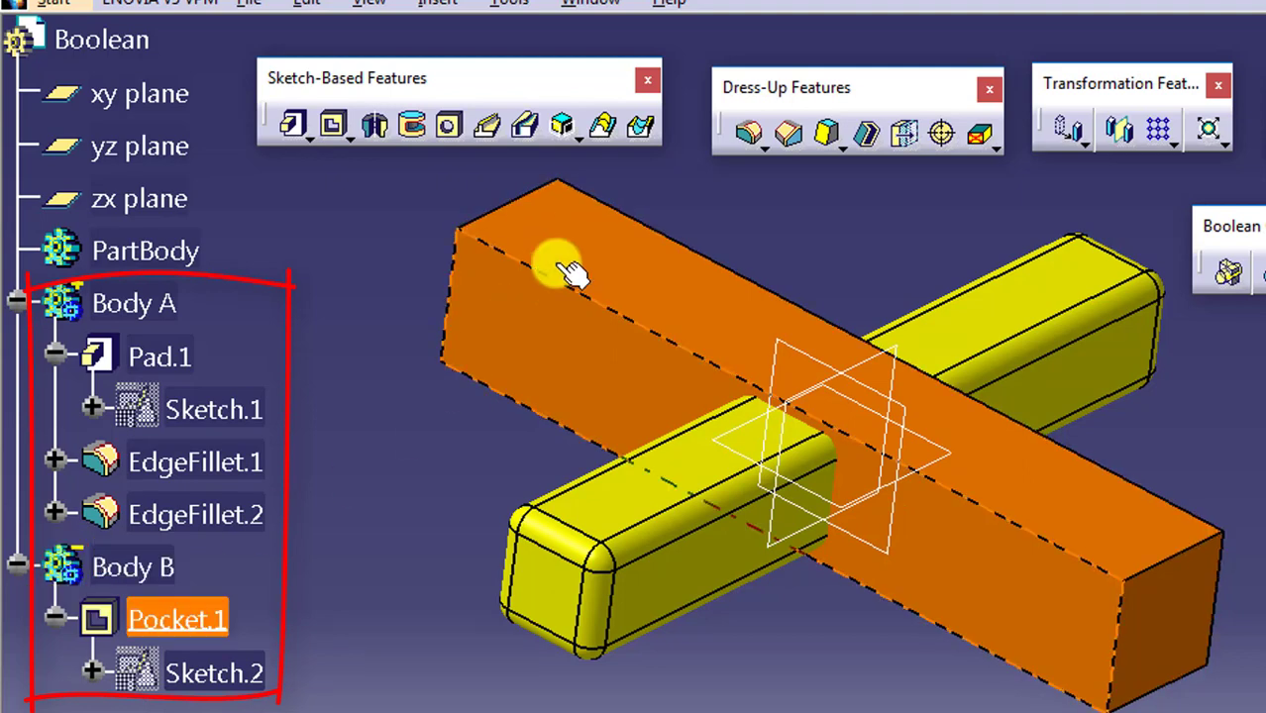
- Fillet the four long edges of the orange bar, and apply a 5 mm edge fillet around the perimeter edges of both end faces
{"action": "left_click", "coordinate": [745, 135]}
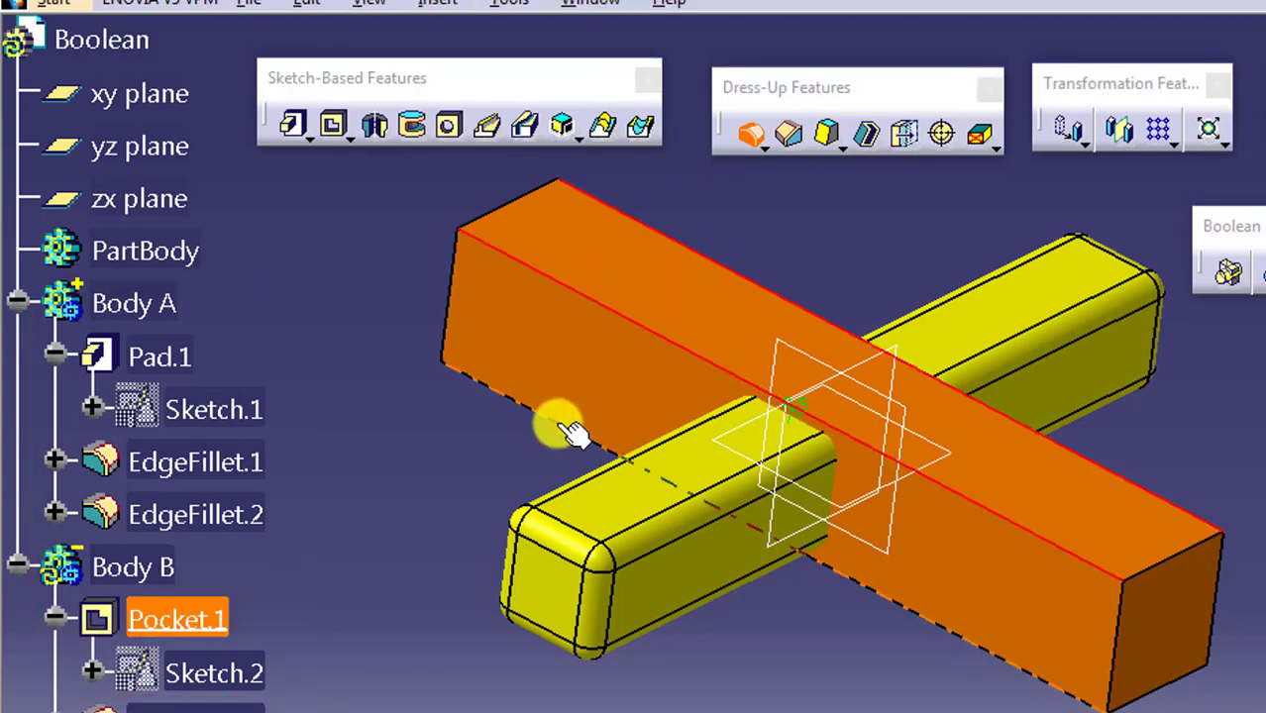
{"action": "middle_click_drag", "start_coordinate": [1167, 371], "coordinate": [862, 543]}
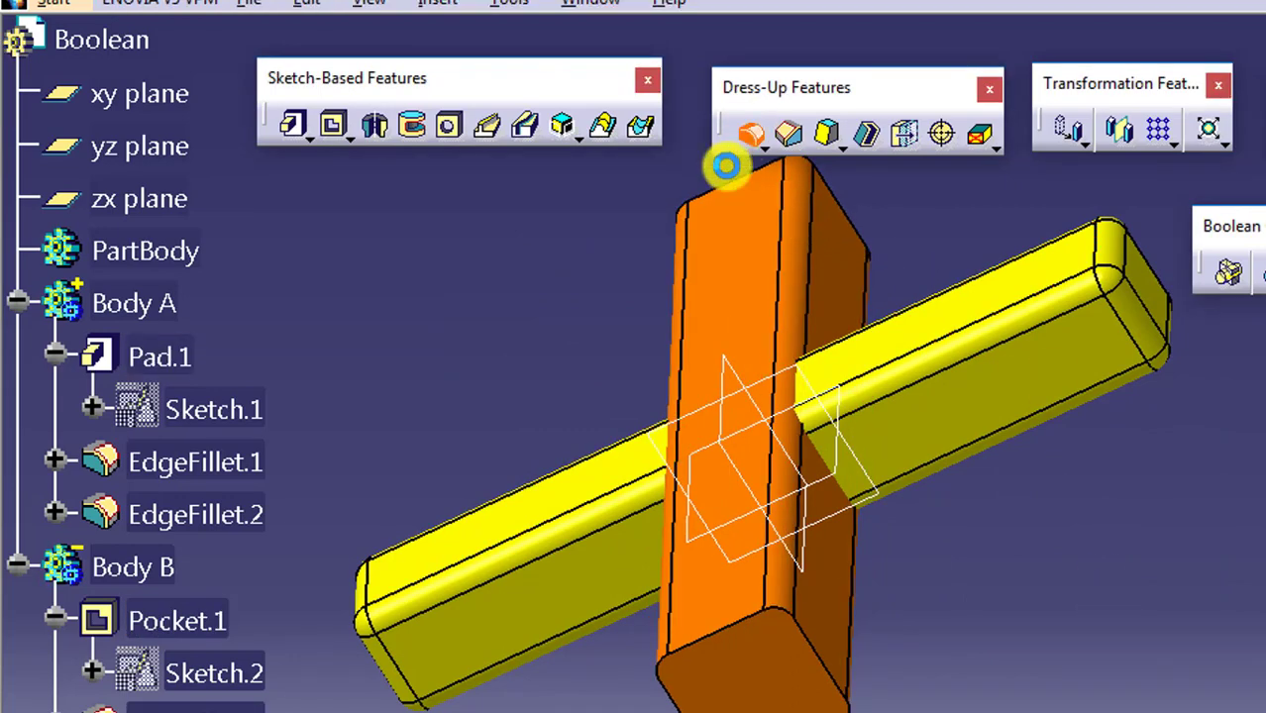
{"action": "left_click", "coordinate": [736, 146]}
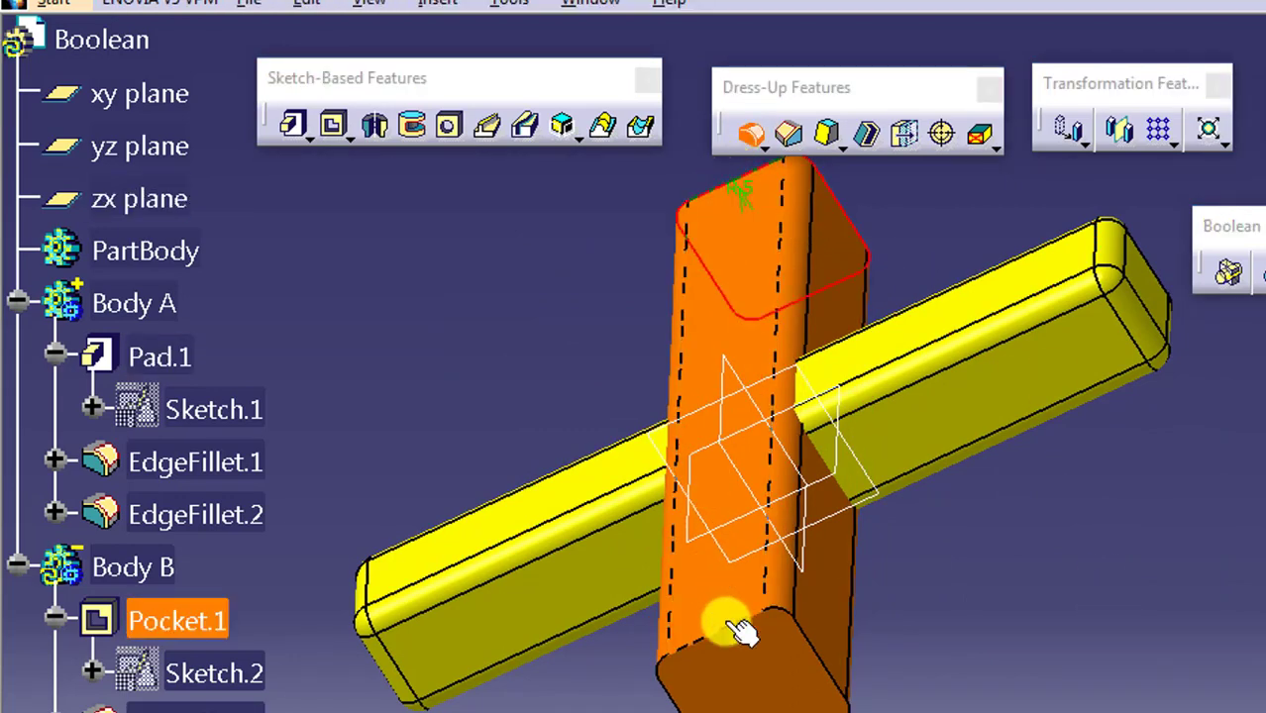
{"action": "left_click", "coordinate": [731, 626]}
{"action": "key", "text": "Escape"}
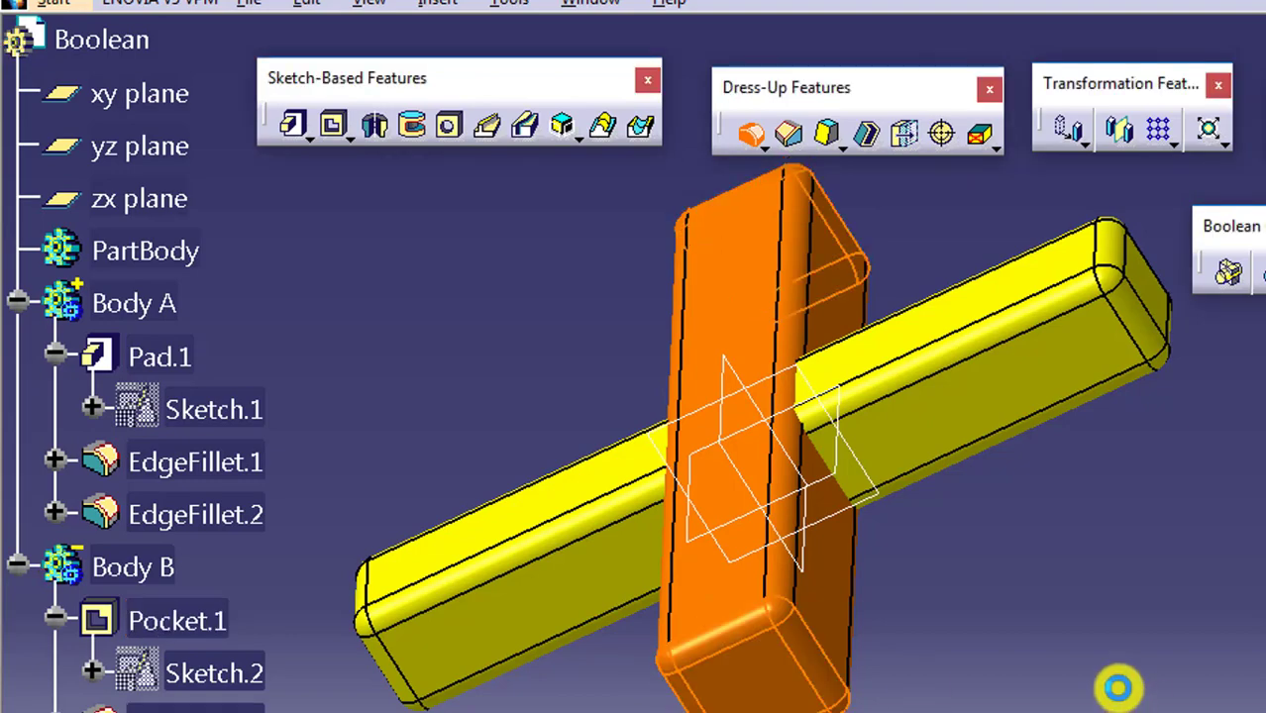
{"action": "middle_click_drag", "start_coordinate": [644, 655], "coordinate": [723, 334]}
{"action": "middle_click_drag", "start_coordinate": [785, 269], "coordinate": [818, 289]}
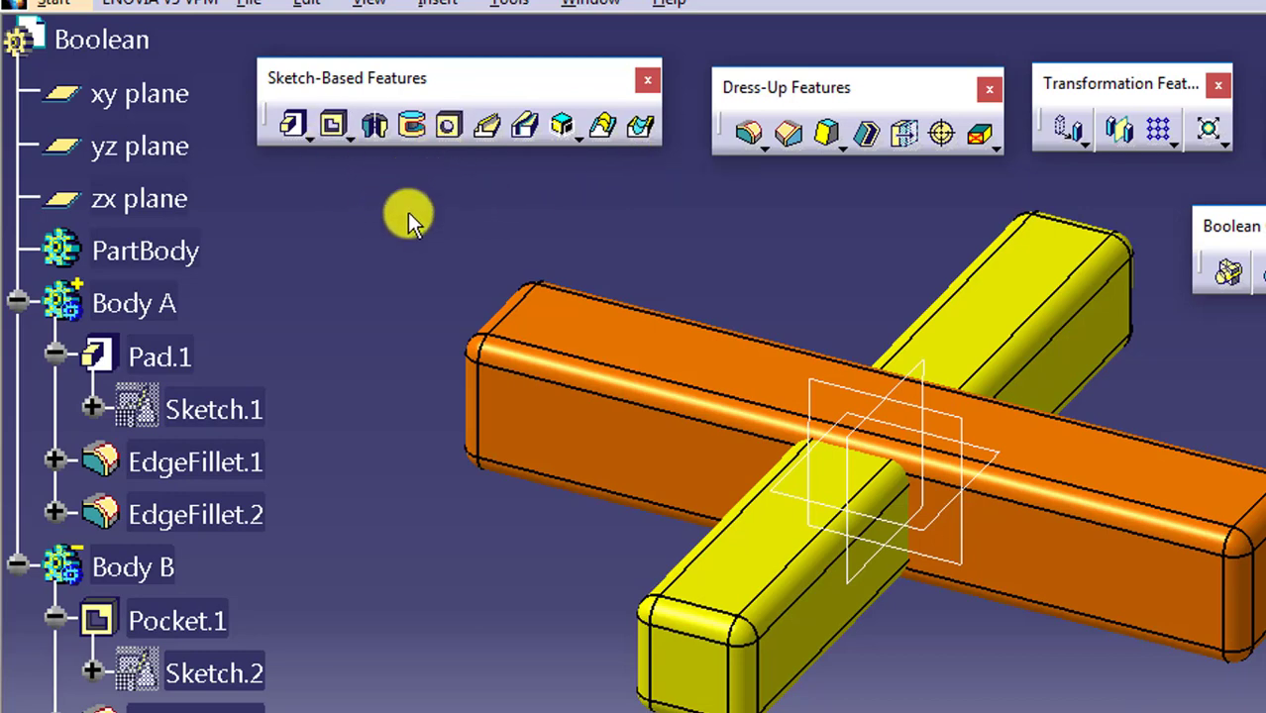
- Highlight Body B, Body A and Pad.1 in the specification tree to examine how the two bodies and their features compare
{"action": "left_click", "coordinate": [156, 567]}
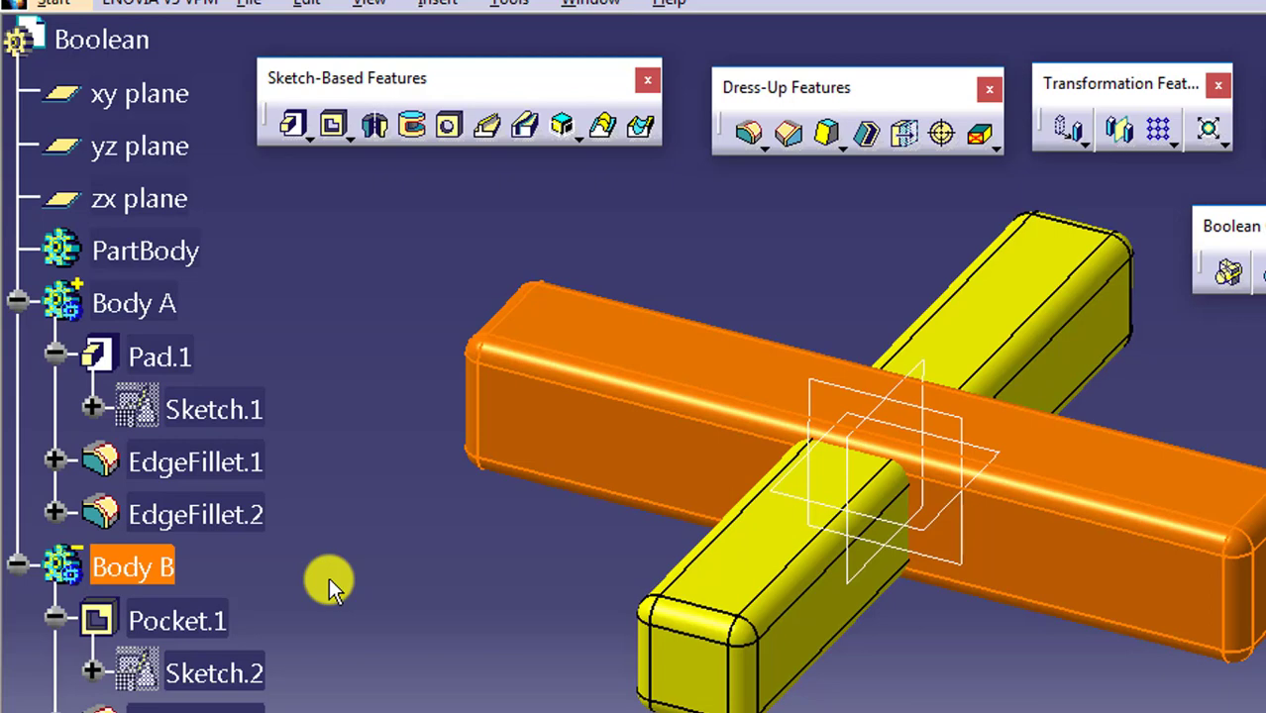
{"action": "left_click", "coordinate": [328, 578]}
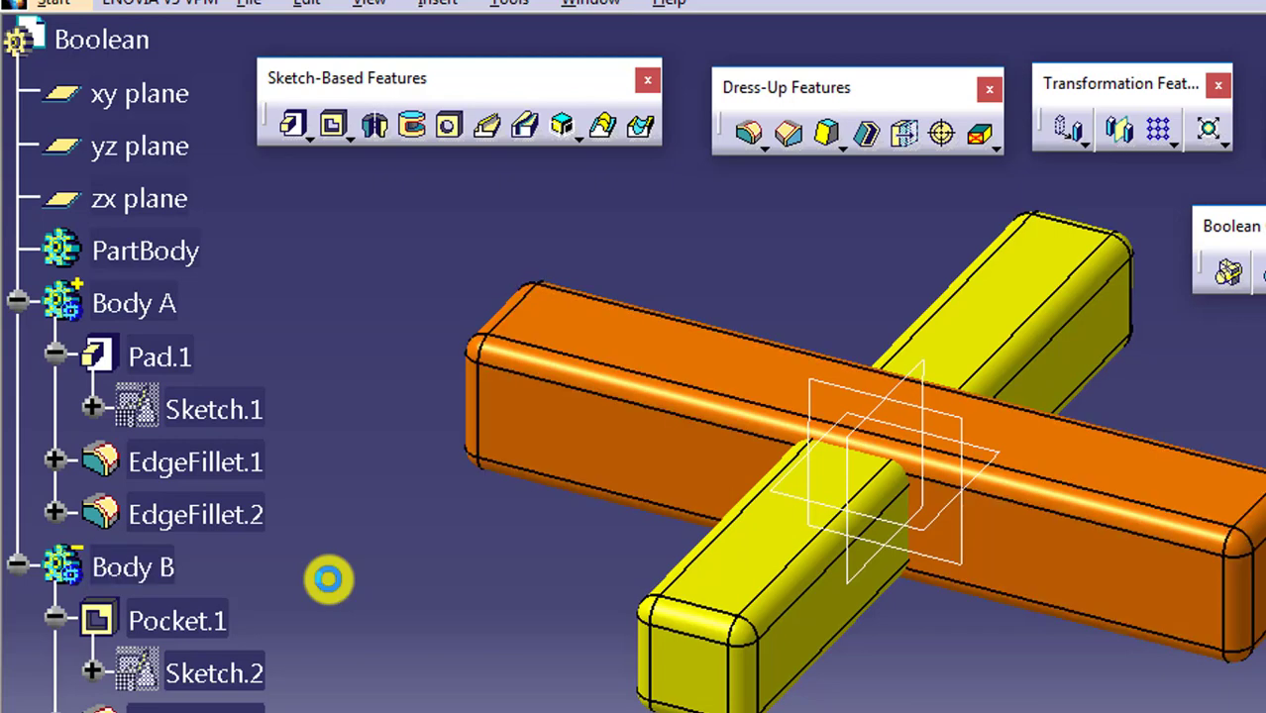
{"action": "left_click", "coordinate": [134, 303]}
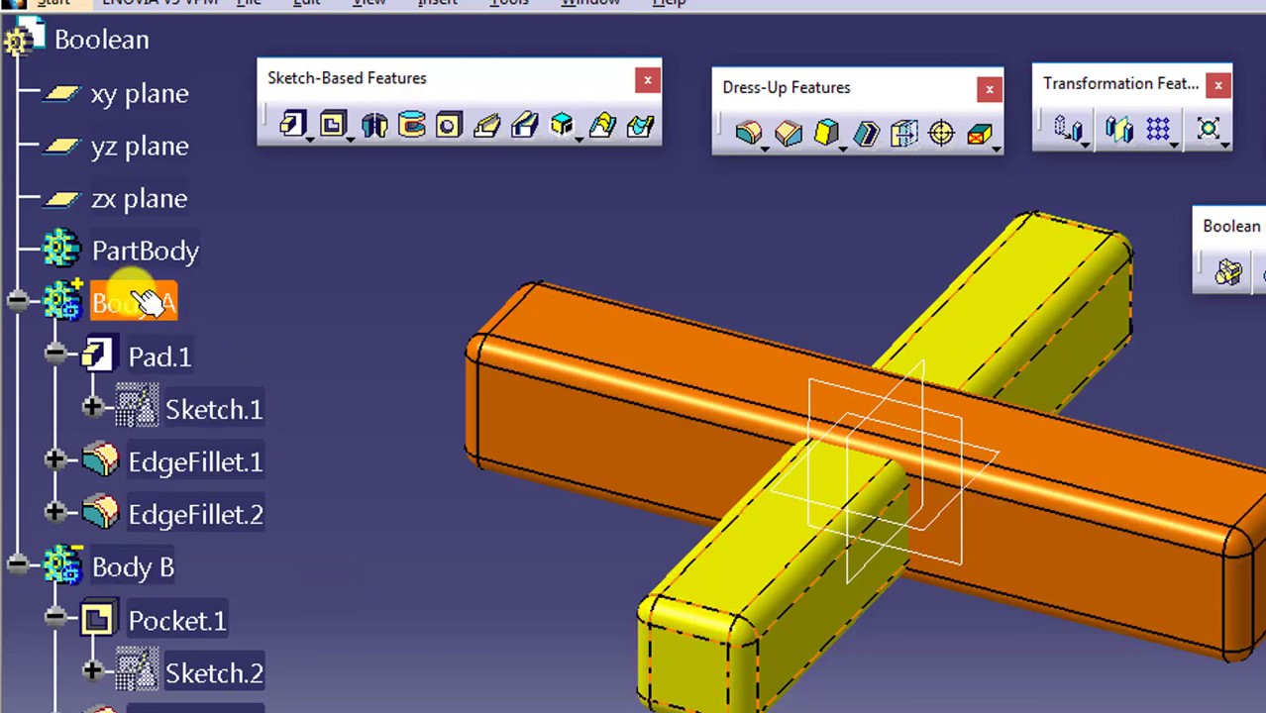
{"action": "left_click", "coordinate": [264, 320]}
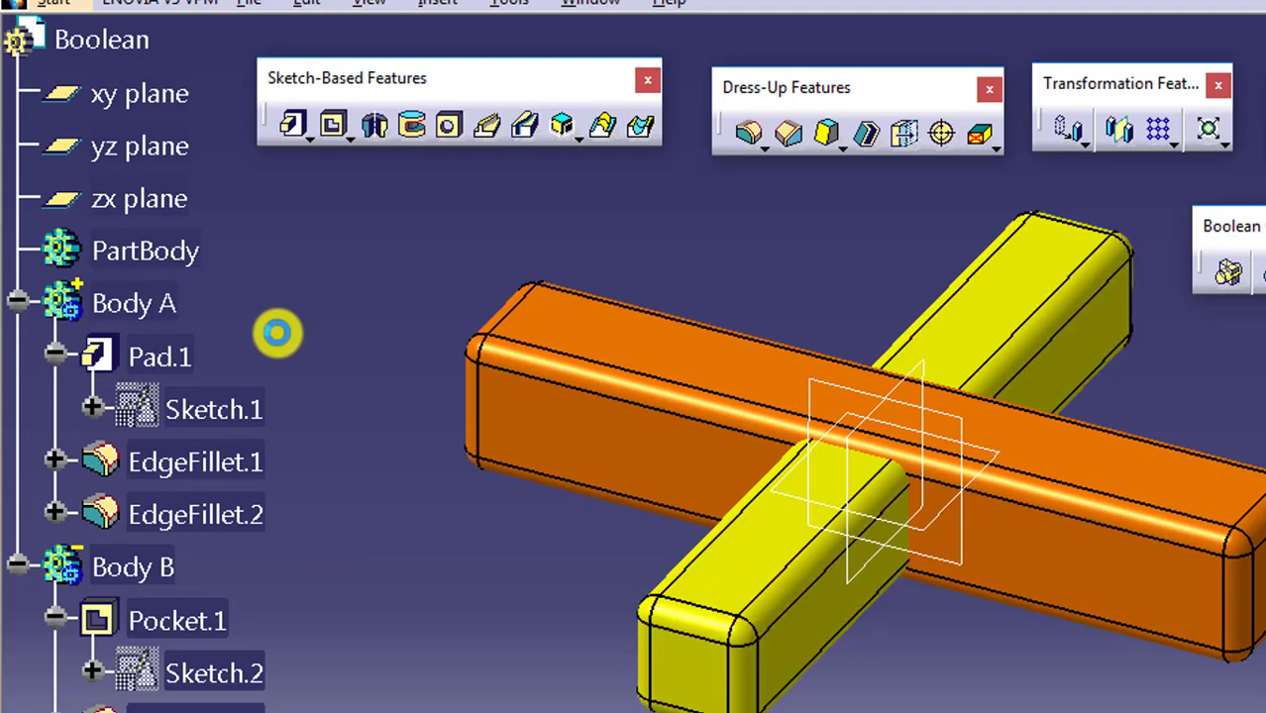
{"action": "left_click", "coordinate": [154, 568]}
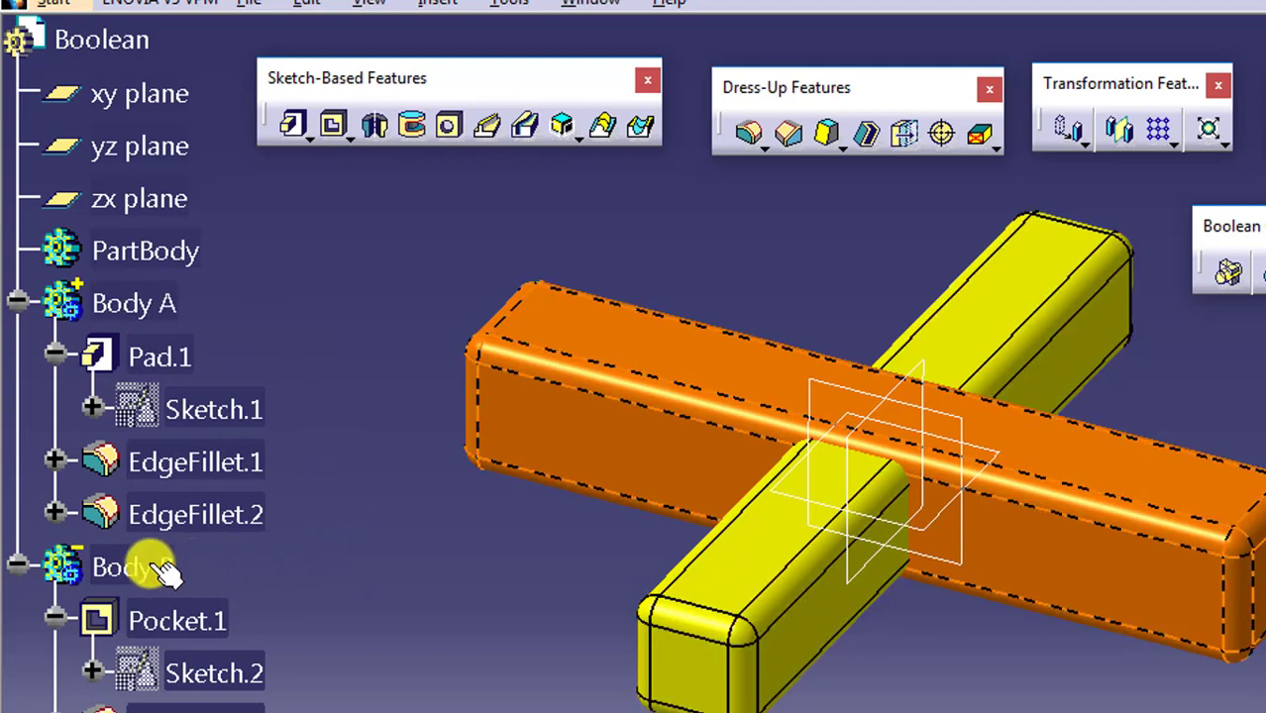
{"action": "left_click", "coordinate": [376, 587]}
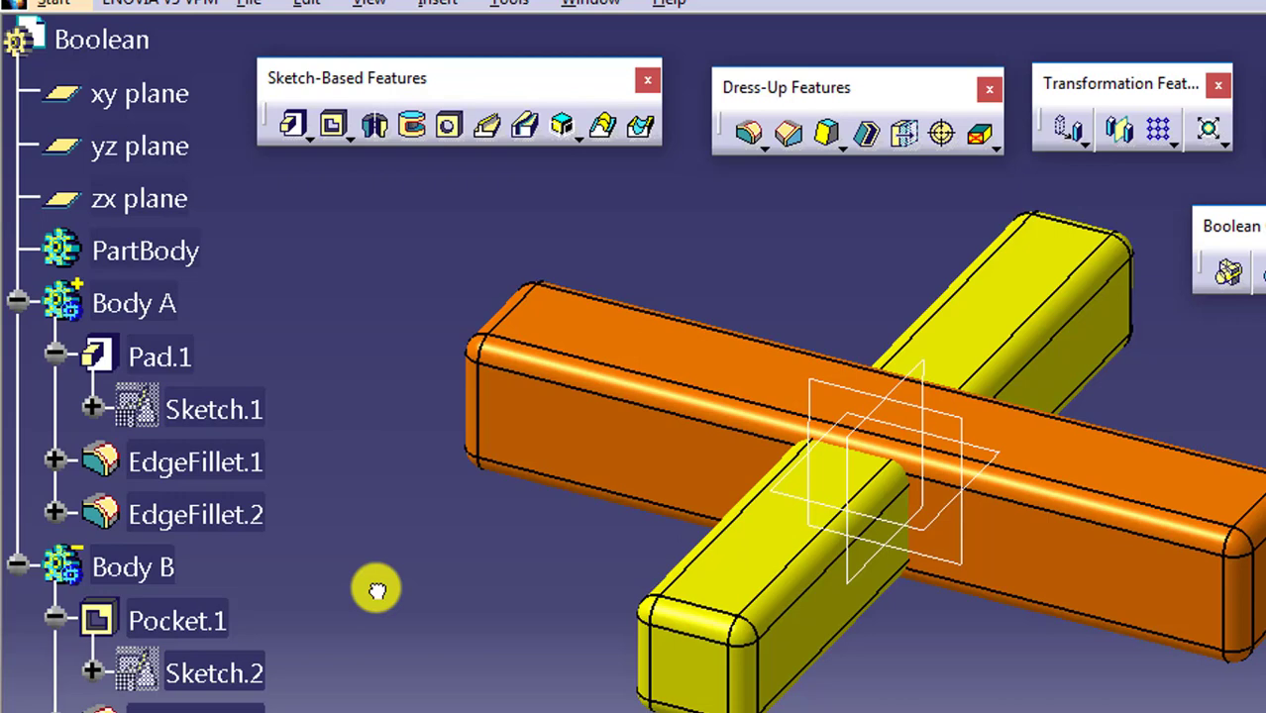
{"action": "left_click", "coordinate": [133, 566]}
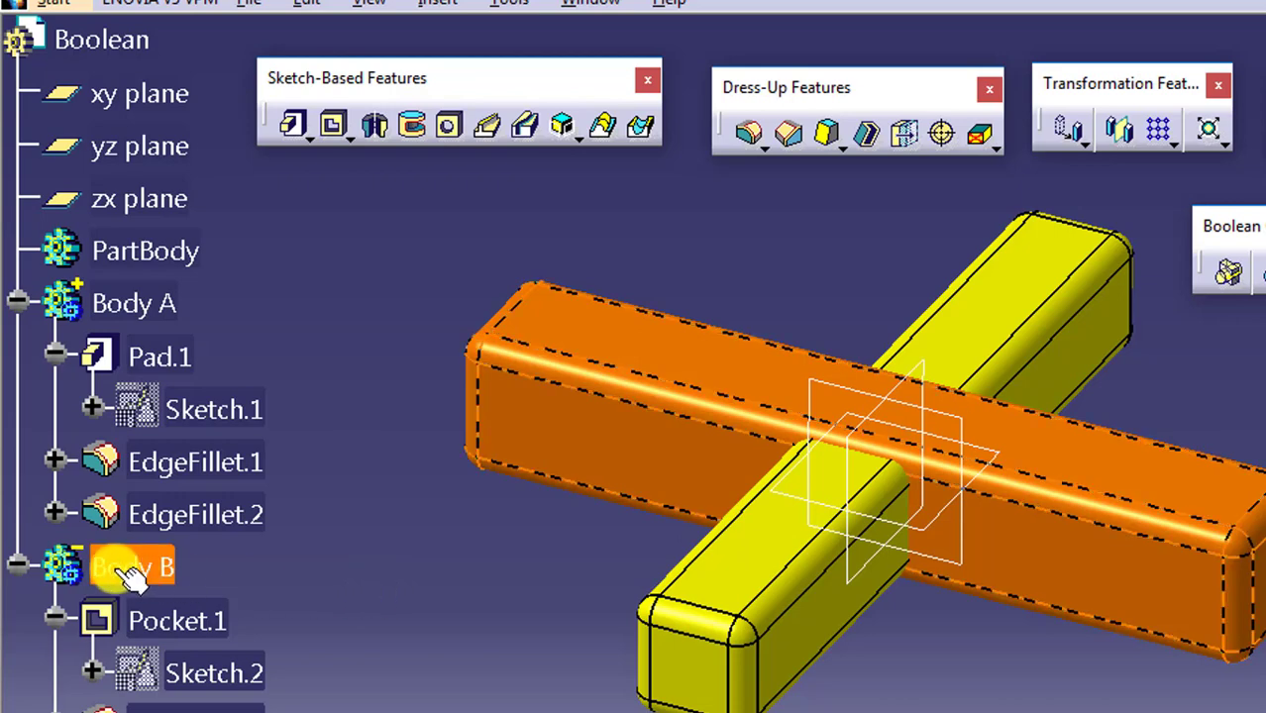
{"action": "left_click", "coordinate": [382, 565]}
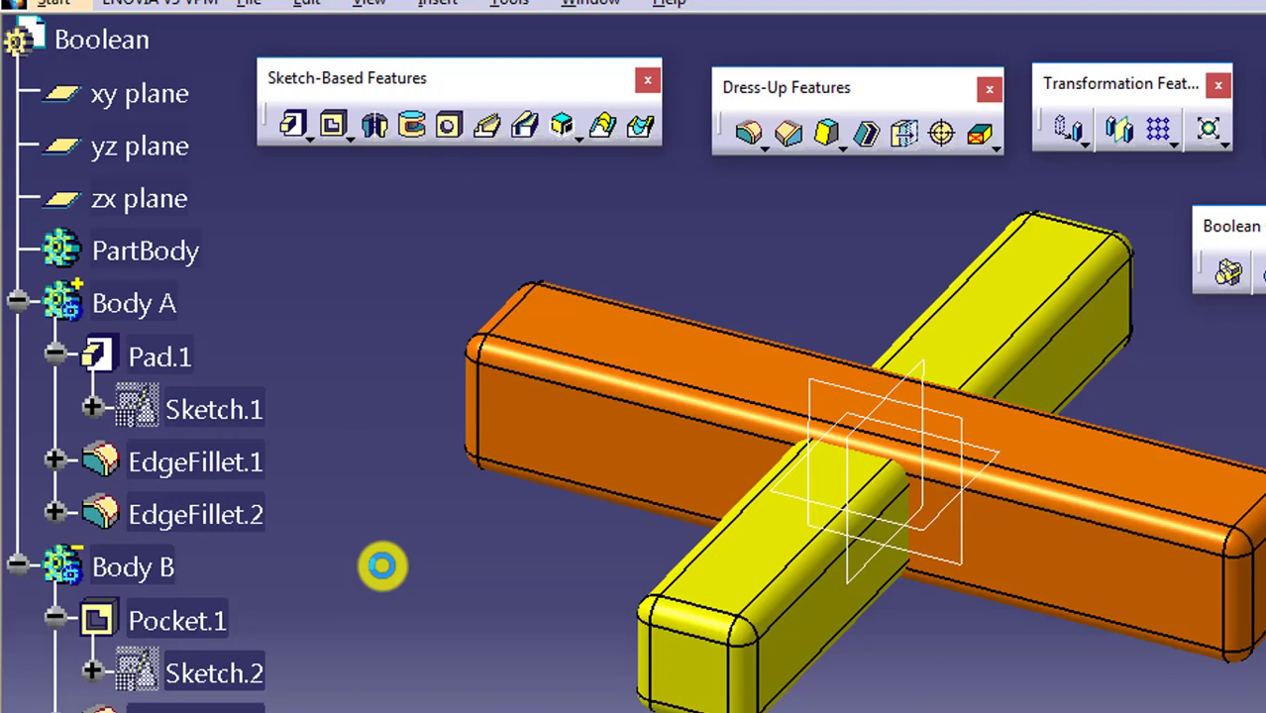
{"action": "left_click", "coordinate": [178, 357]}
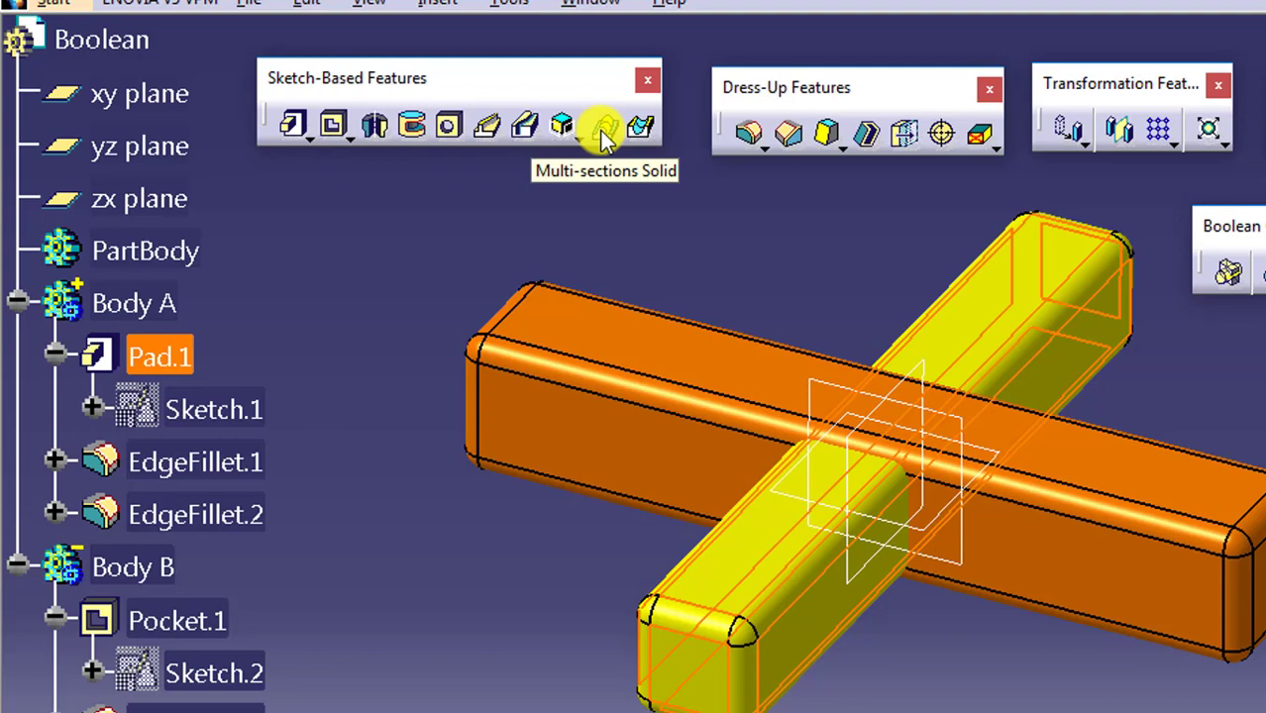
- Assemble Body B to Body A, look over the resulting body, and undo the Assemble operation
{"action": "left_click", "coordinate": [433, 279]}
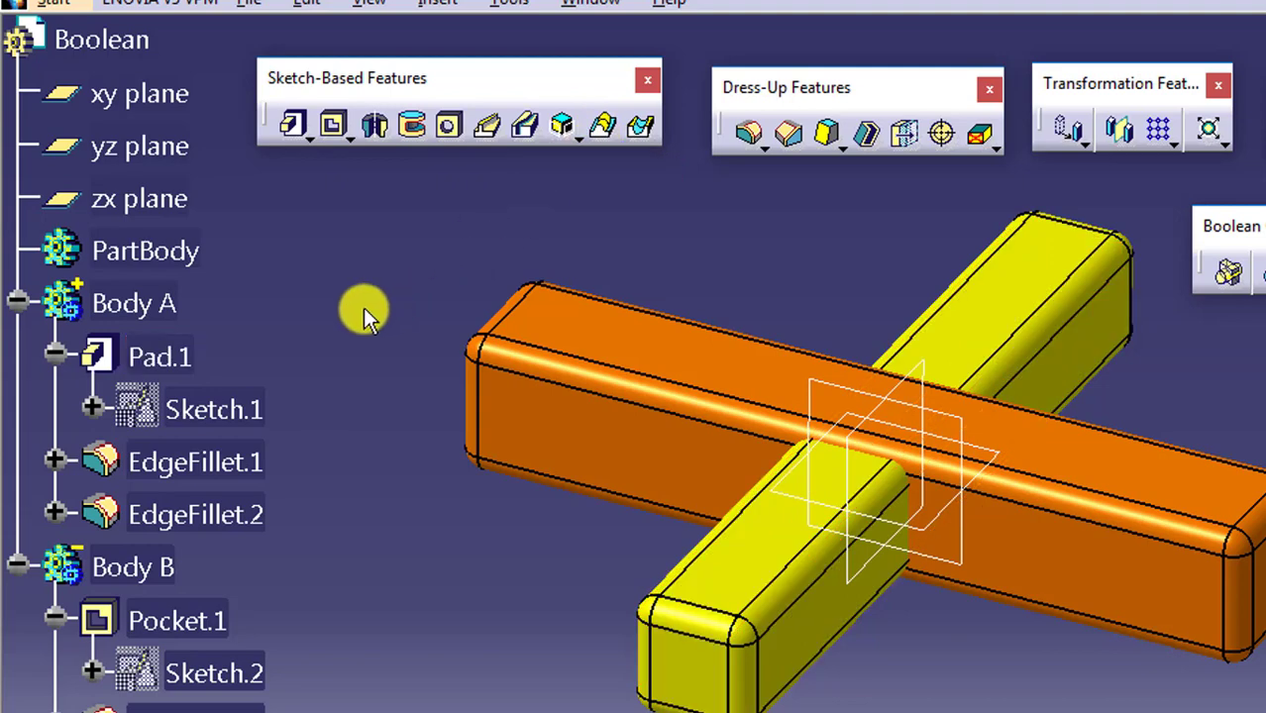
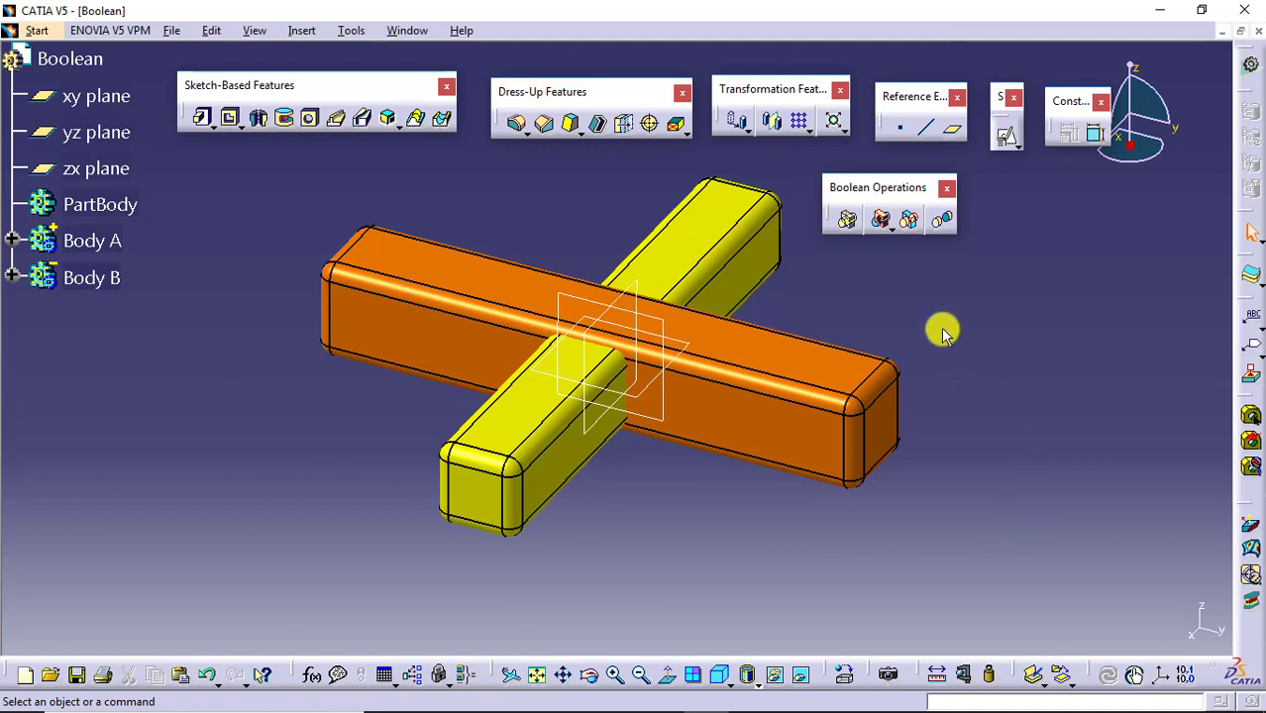
{"action": "left_click", "coordinate": [844, 223]}
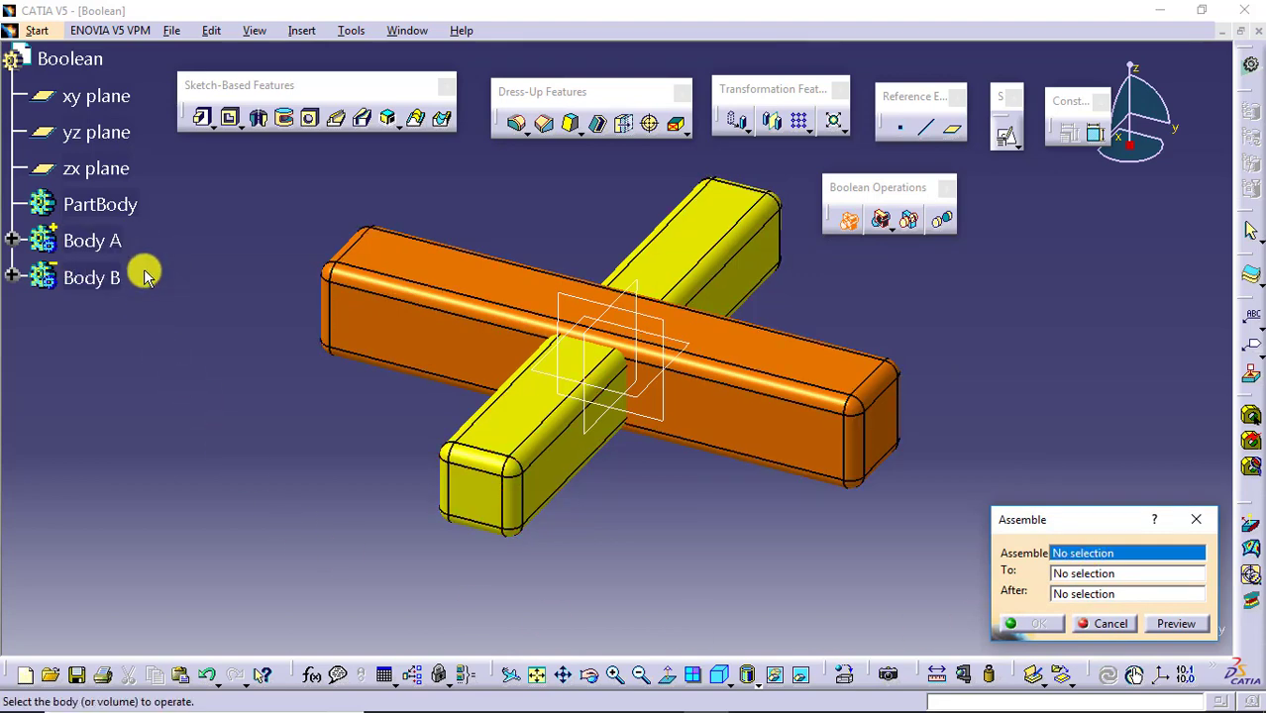
{"action": "left_click", "coordinate": [103, 278]}
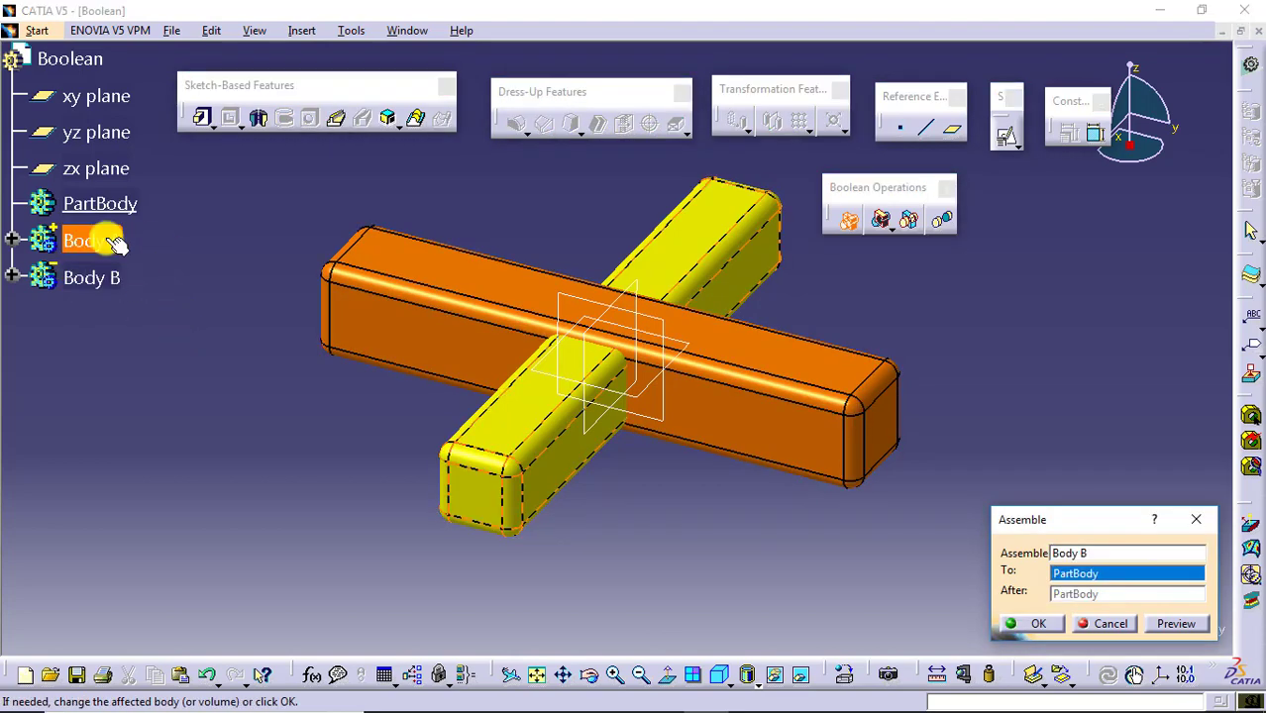
{"action": "left_click", "coordinate": [107, 241]}
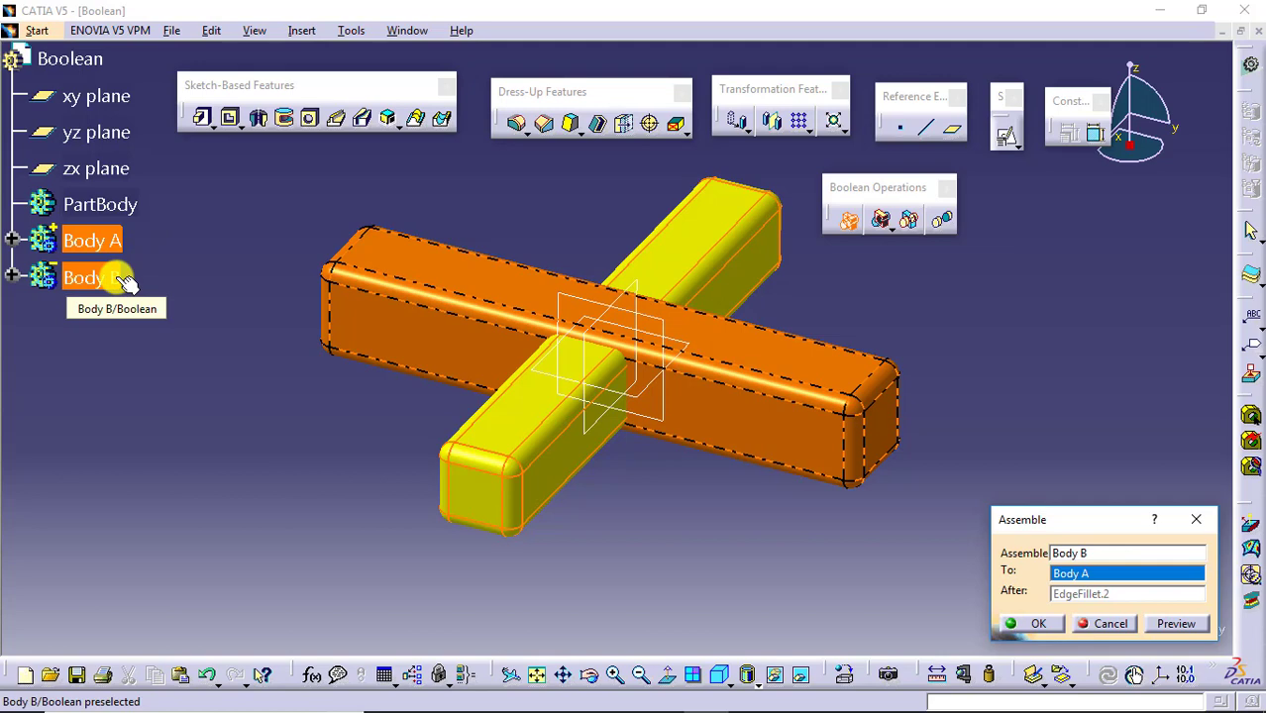
{"action": "left_click", "coordinate": [1034, 630]}
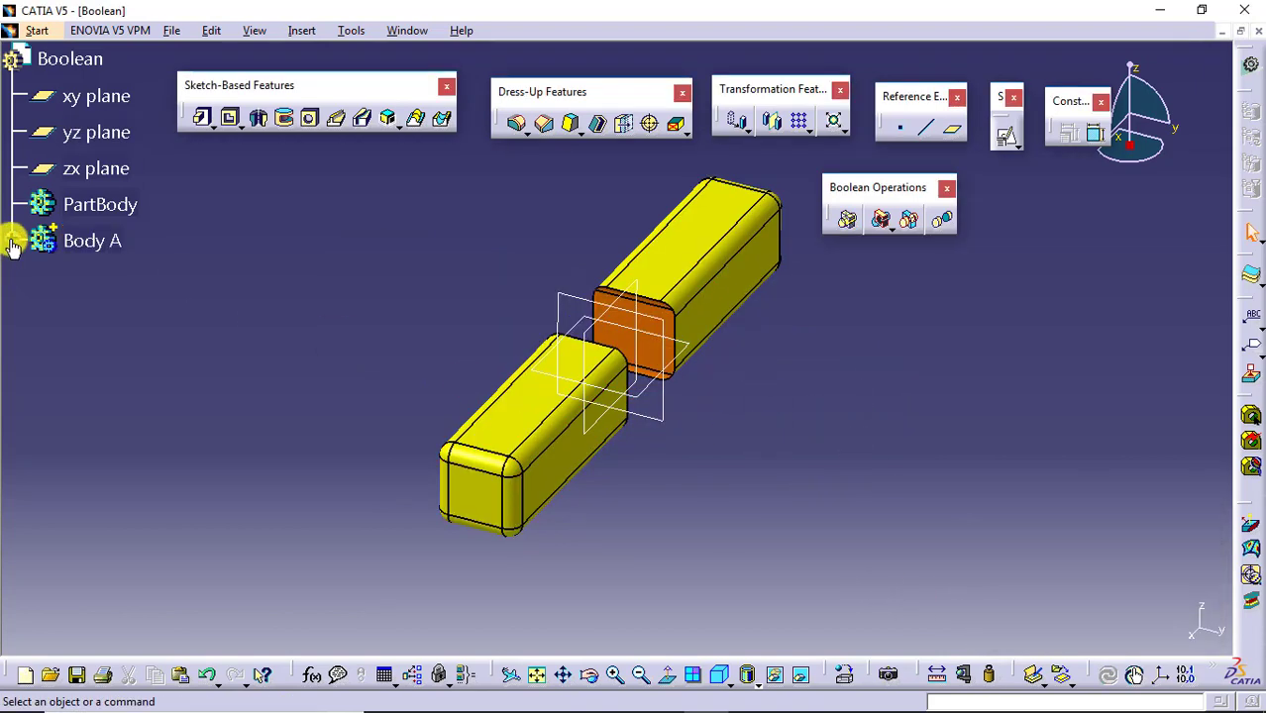
{"action": "middle_click_drag", "start_coordinate": [776, 365], "coordinate": [688, 342]}
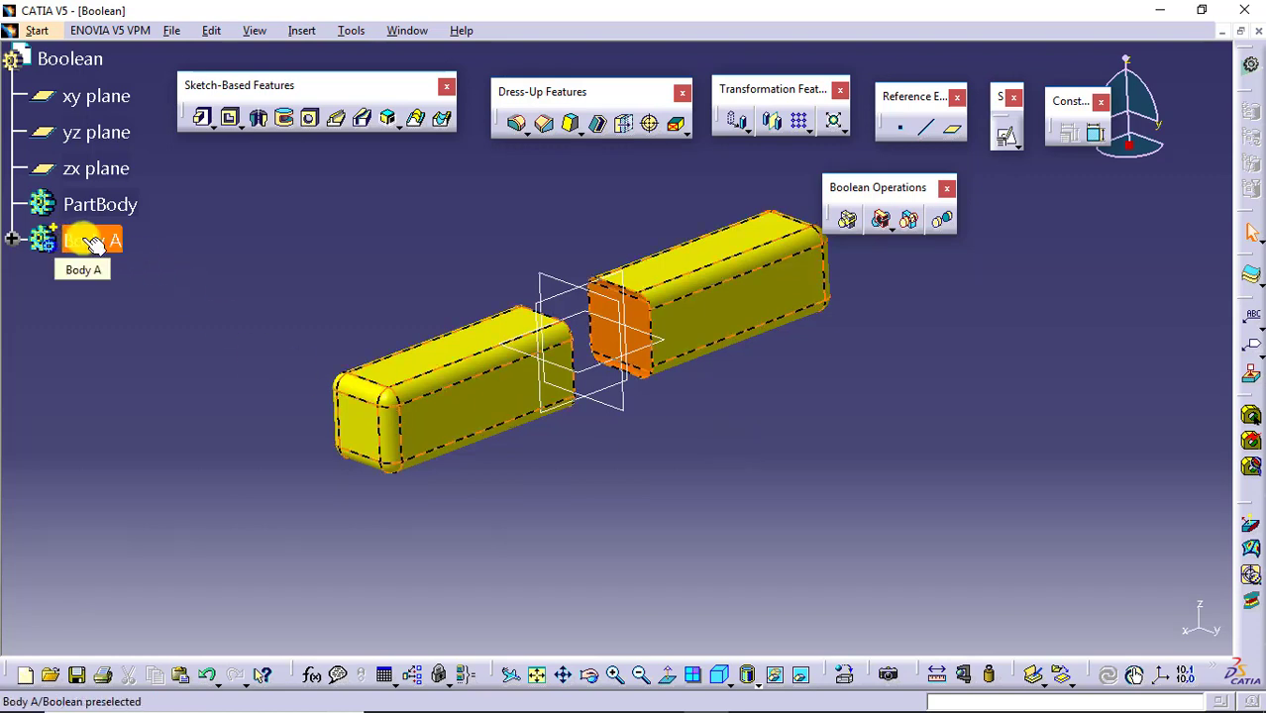
{"action": "key", "text": "ctrl+z"}
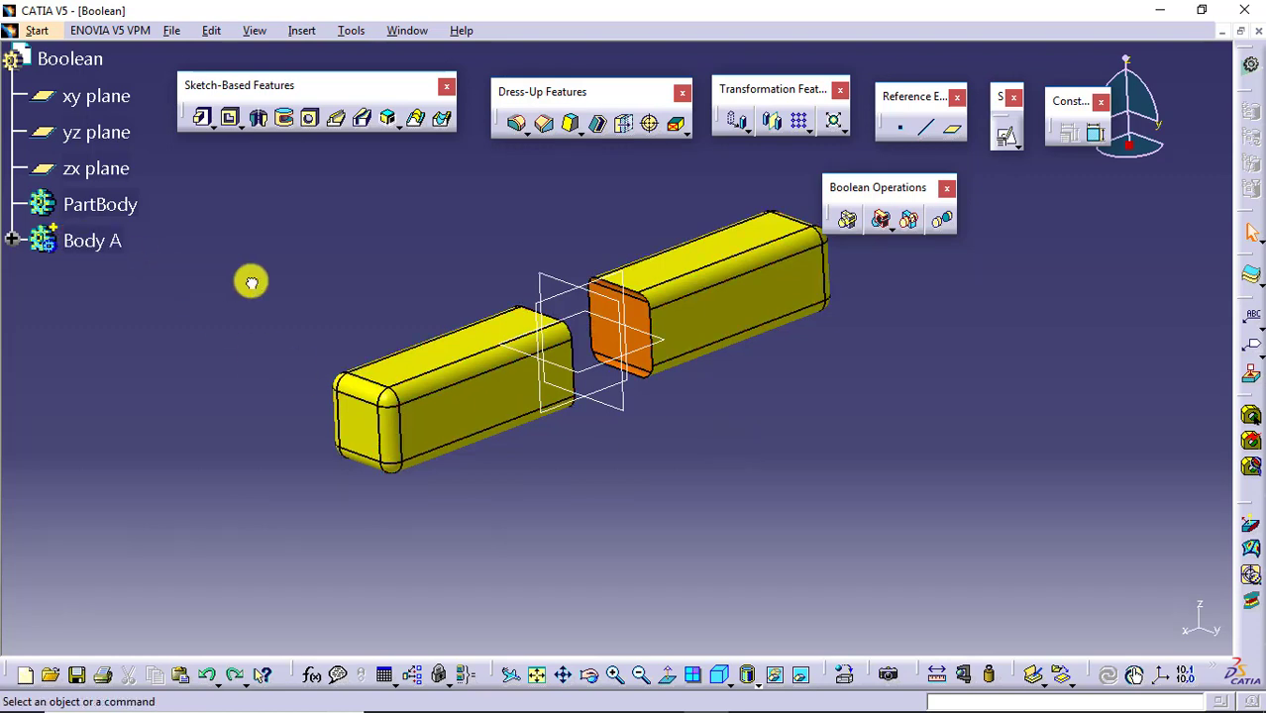
{"action": "key", "text": "ctrl+y"}
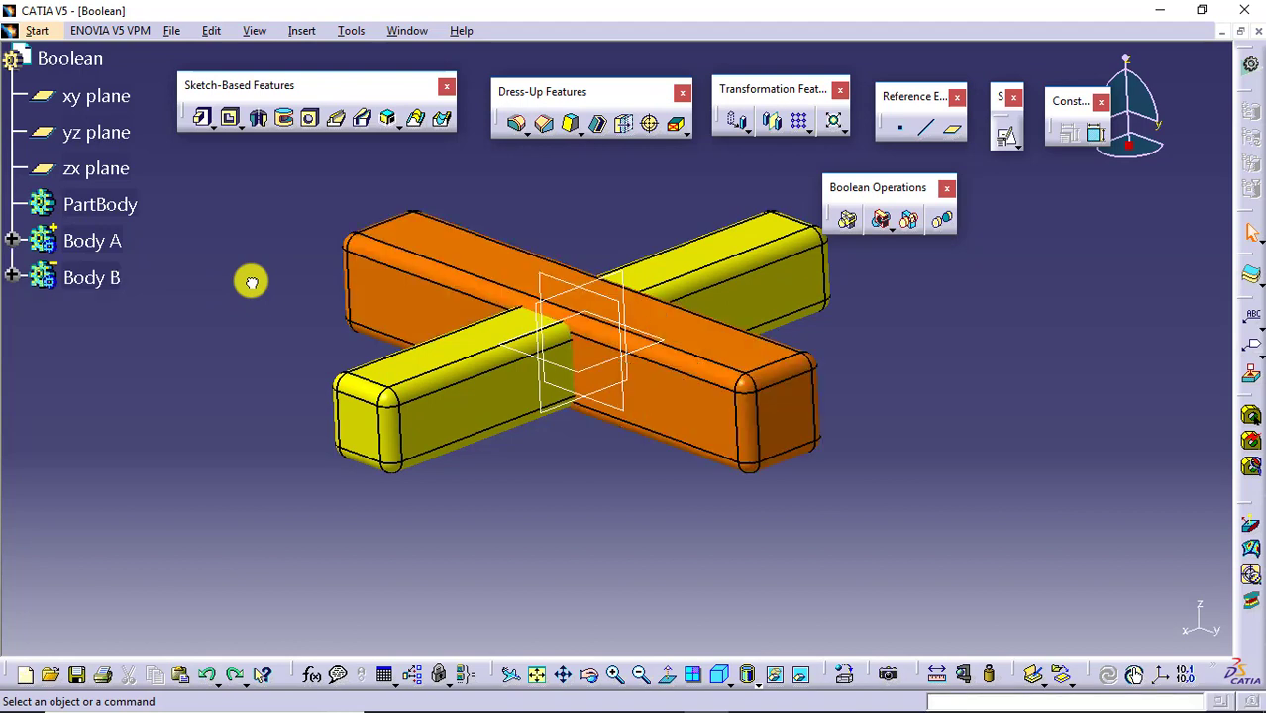
- Assemble Body A to Body B, examine the resulting orange bar from several angles, and undo the operation
{"action": "left_click", "coordinate": [854, 226]}
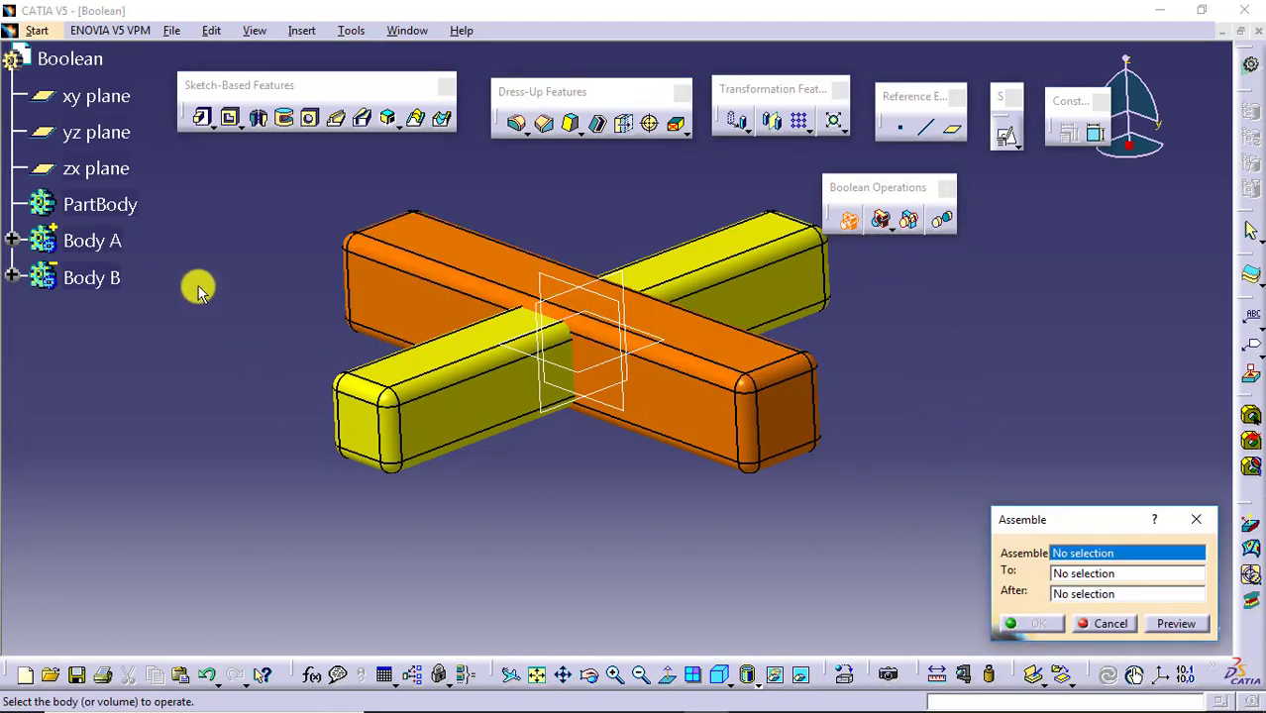
{"action": "left_click", "coordinate": [109, 242]}
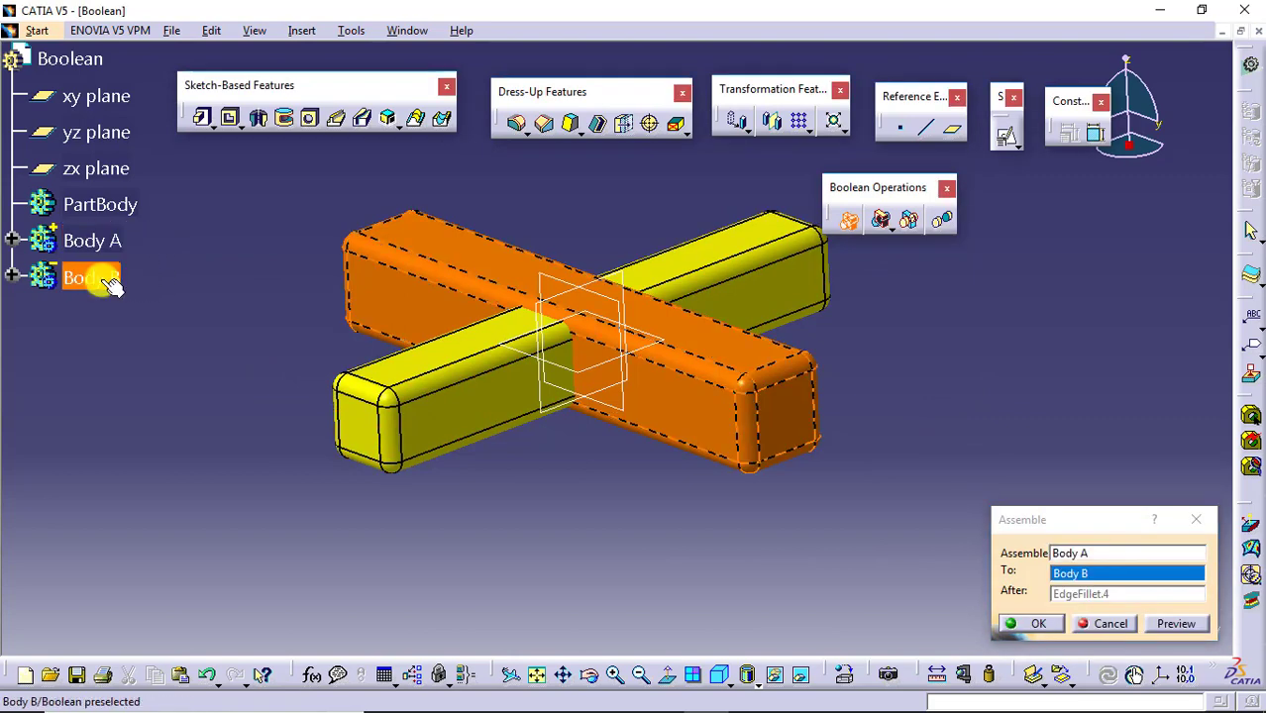
{"action": "left_click", "coordinate": [99, 278]}
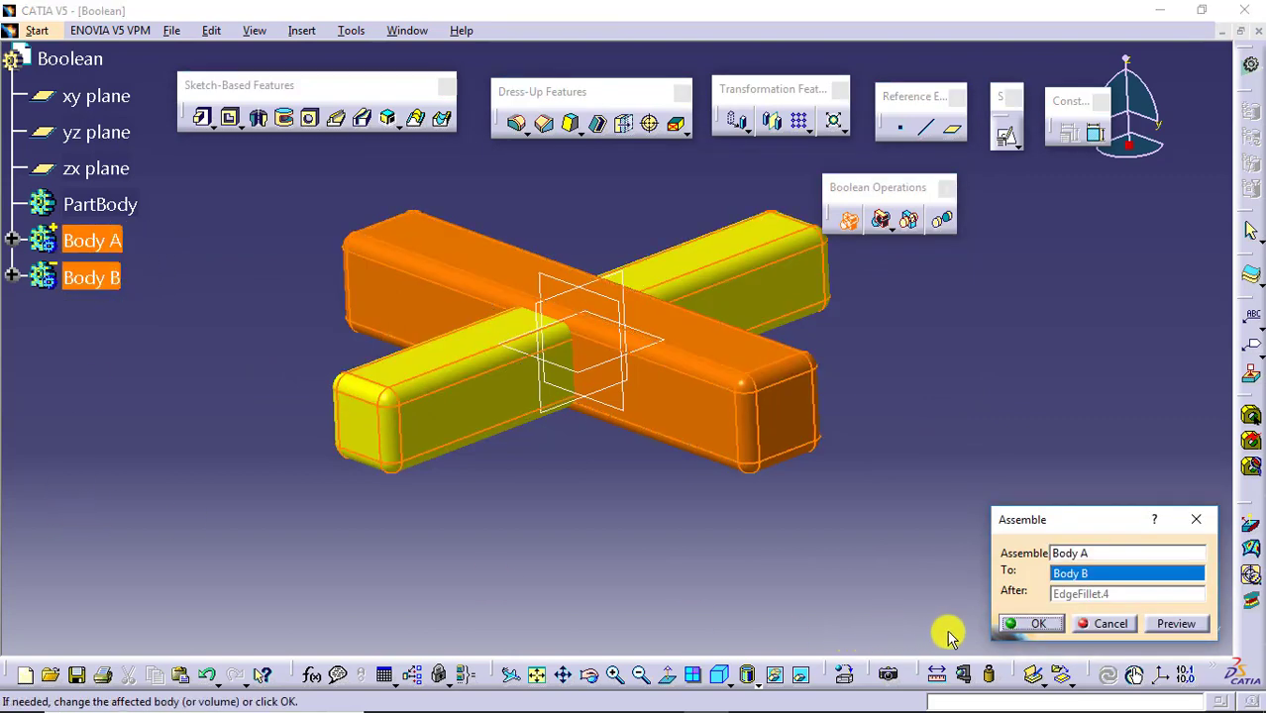
{"action": "left_click", "coordinate": [1034, 624]}
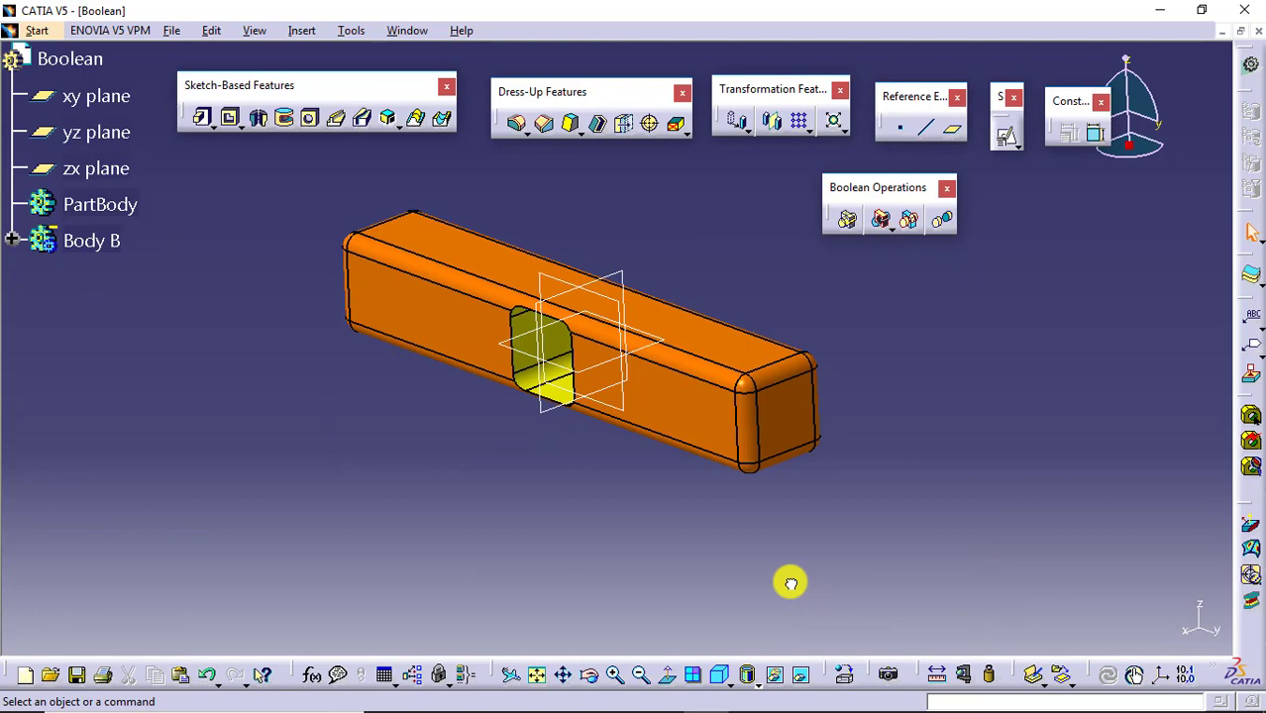
{"action": "middle_click_drag", "start_coordinate": [527, 442], "coordinate": [671, 327]}
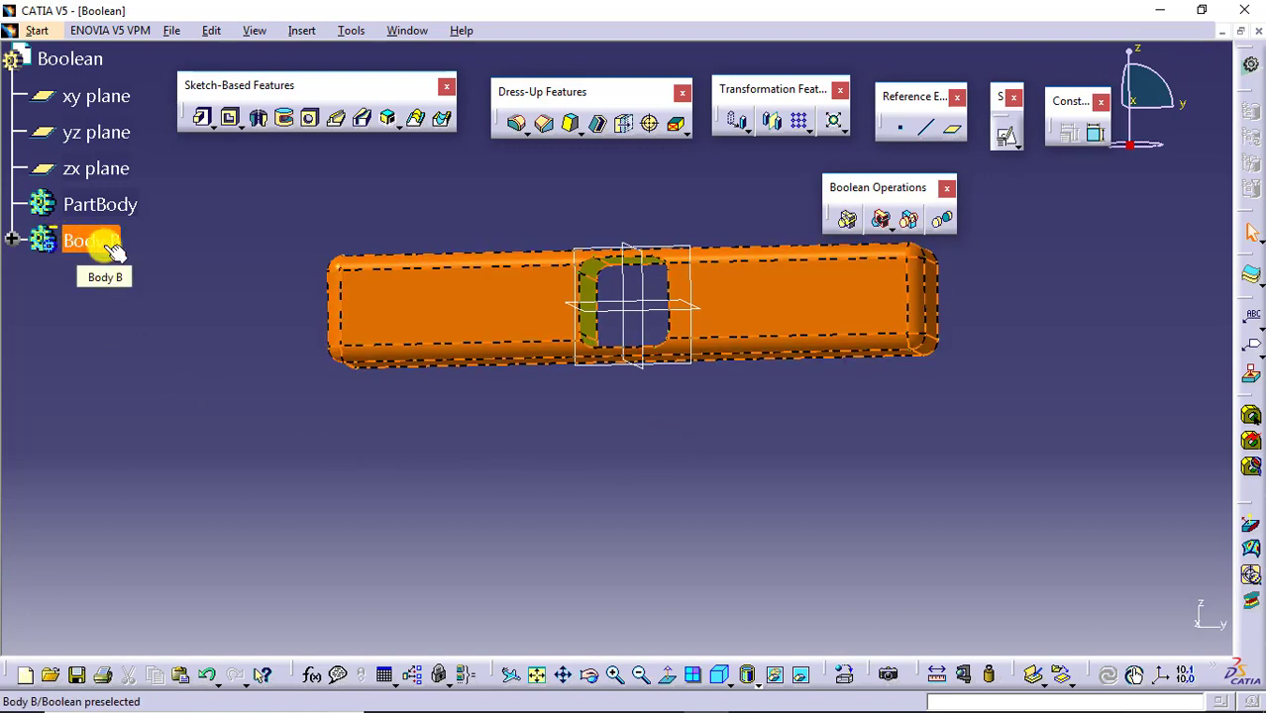
{"action": "middle_click_drag", "start_coordinate": [777, 211], "coordinate": [622, 327]}
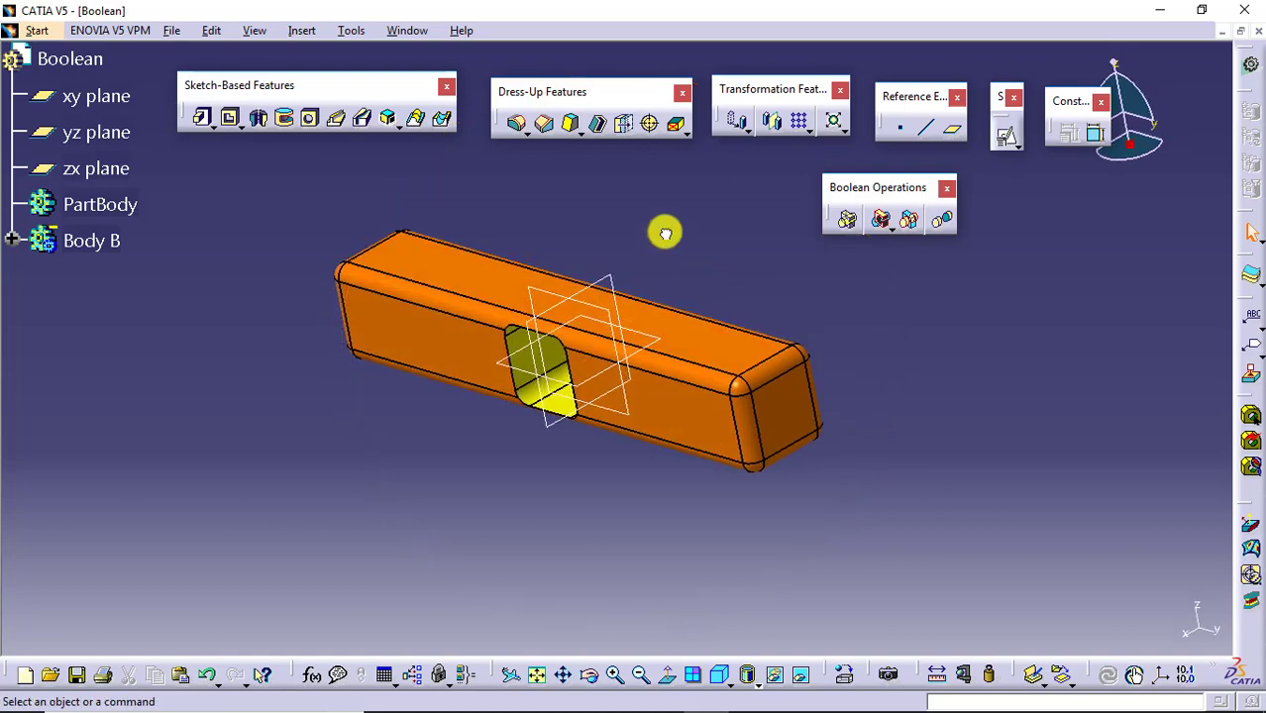
{"action": "key", "text": "ctrl+z"}
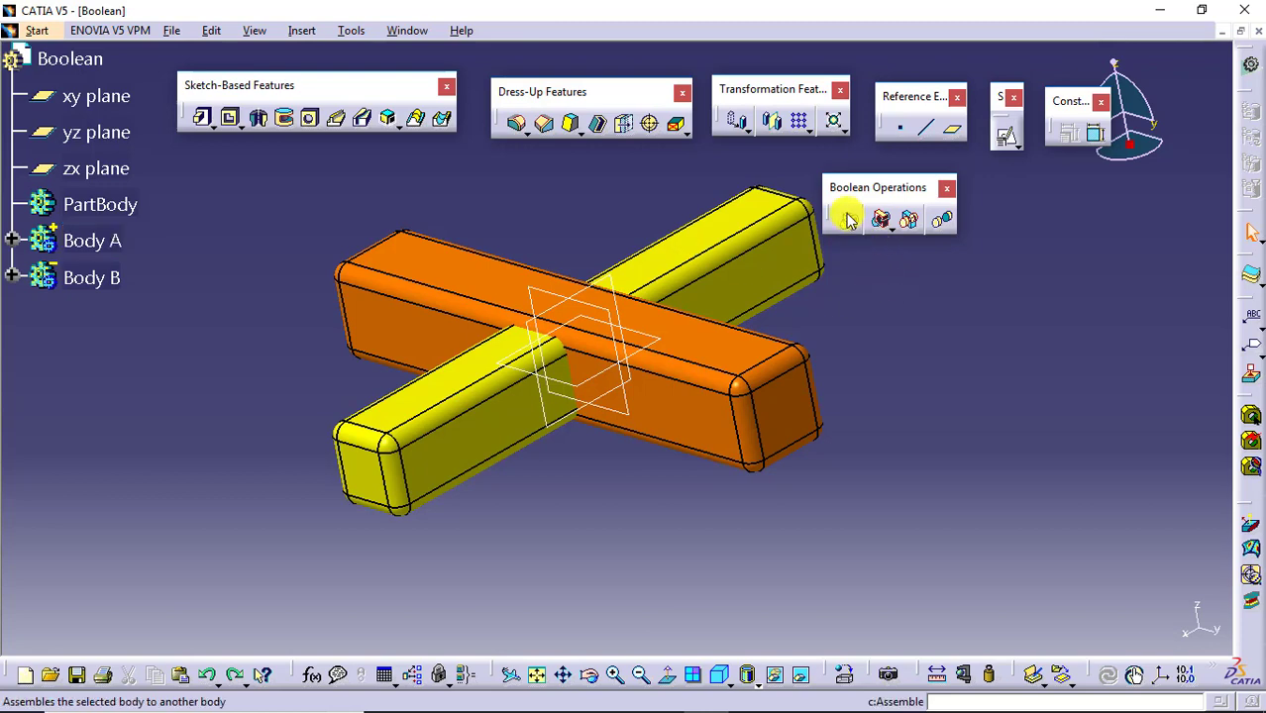
- Add Body B to Body A with the Boolean Add operation, and undo it
{"action": "middle_click_drag", "start_coordinate": [971, 418], "coordinate": [943, 455]}
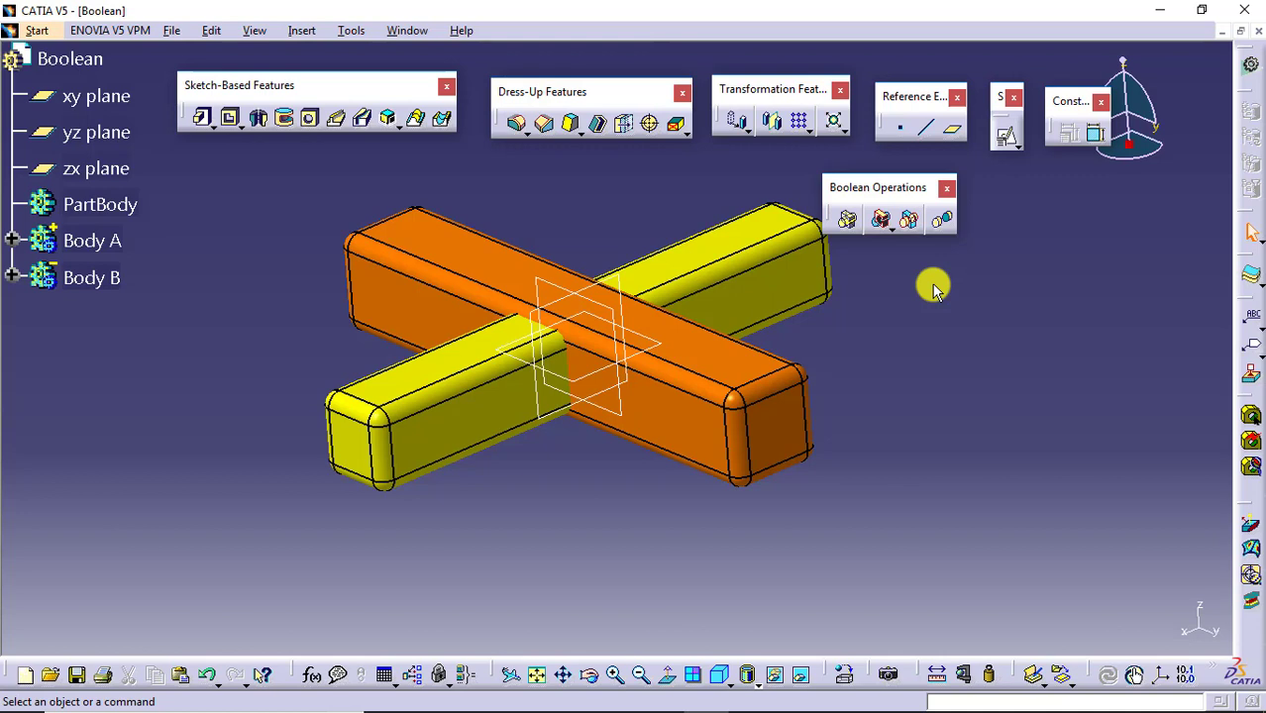
{"action": "left_click", "coordinate": [890, 232]}
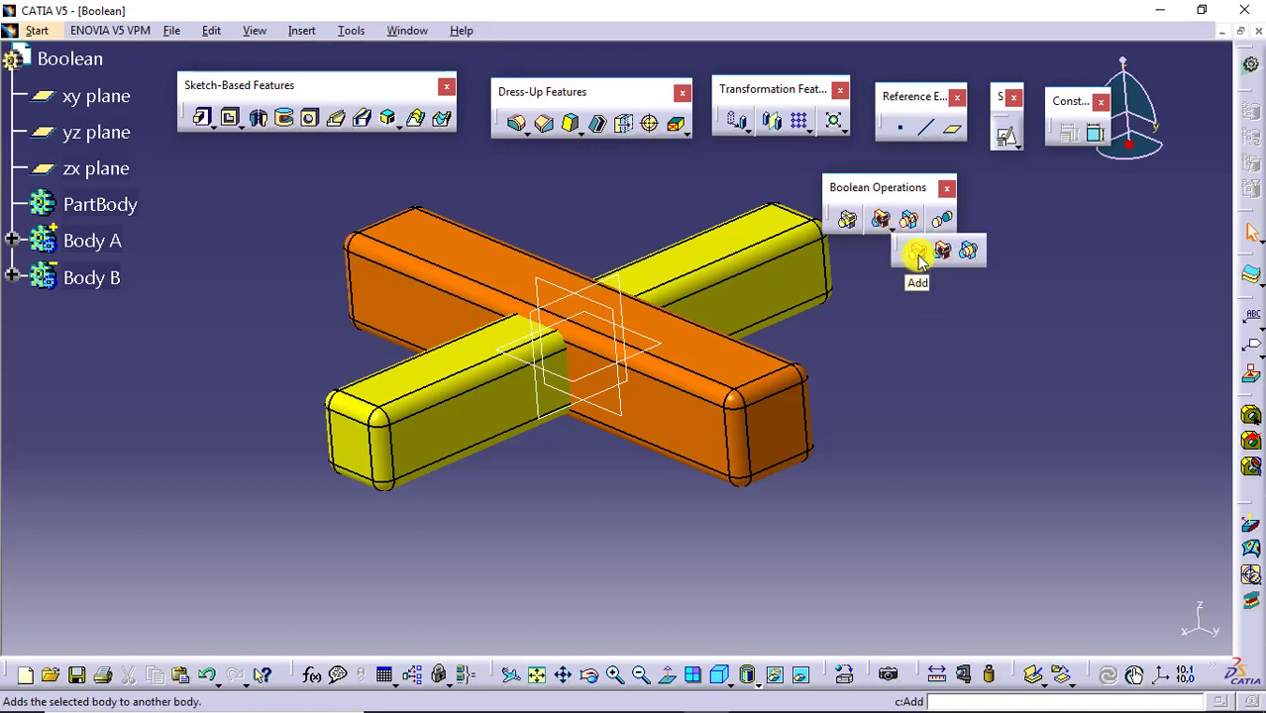
{"action": "left_click", "coordinate": [919, 255]}
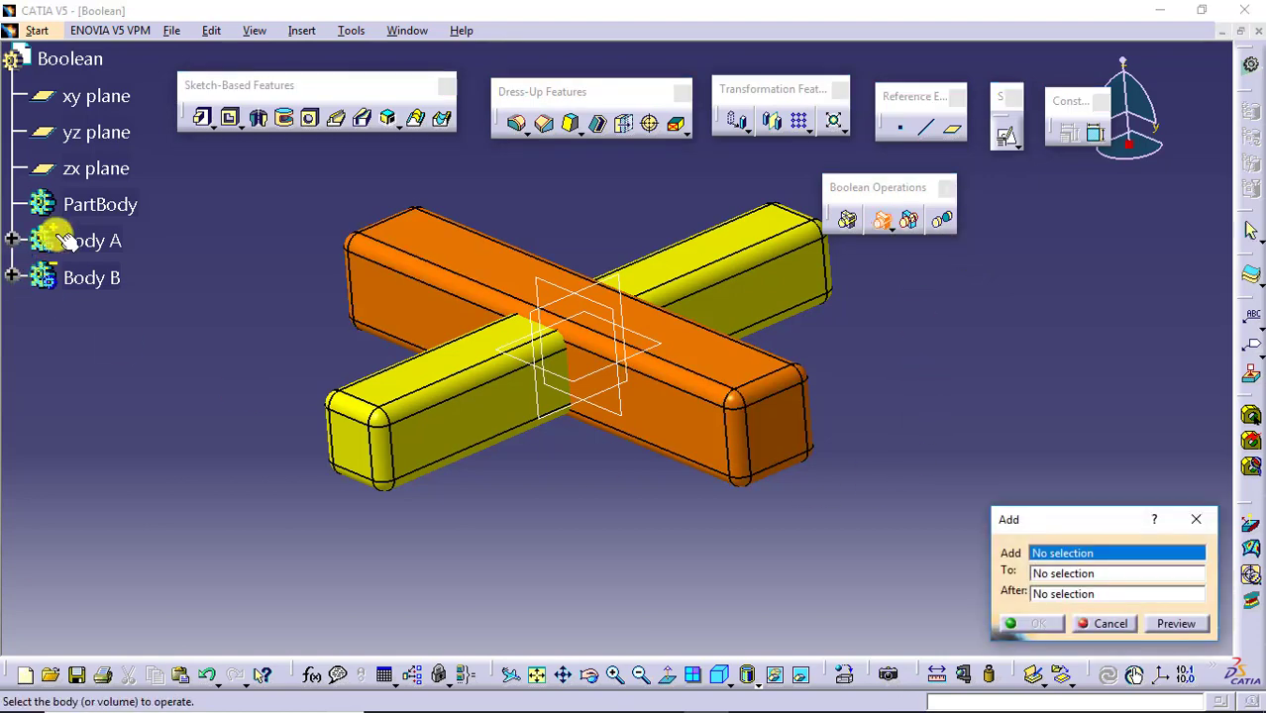
{"action": "left_click", "coordinate": [117, 280]}
{"action": "left_click", "coordinate": [117, 246]}
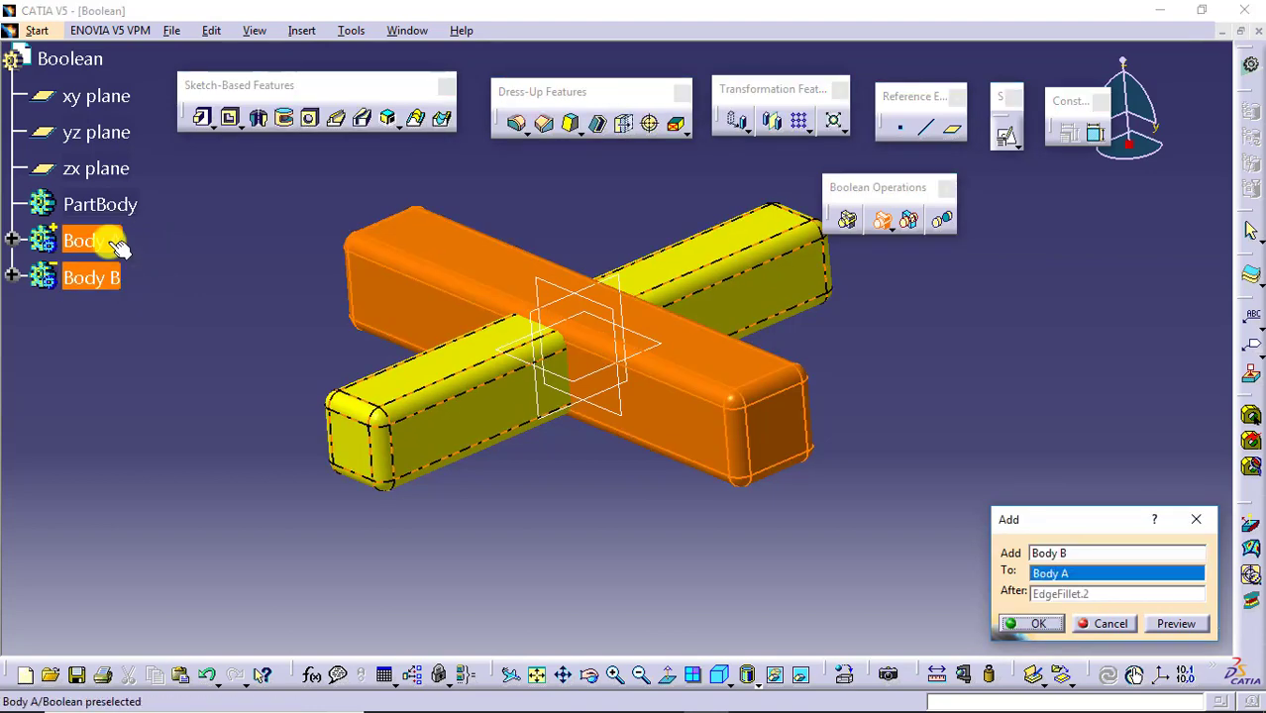
{"action": "left_click", "coordinate": [1030, 622]}
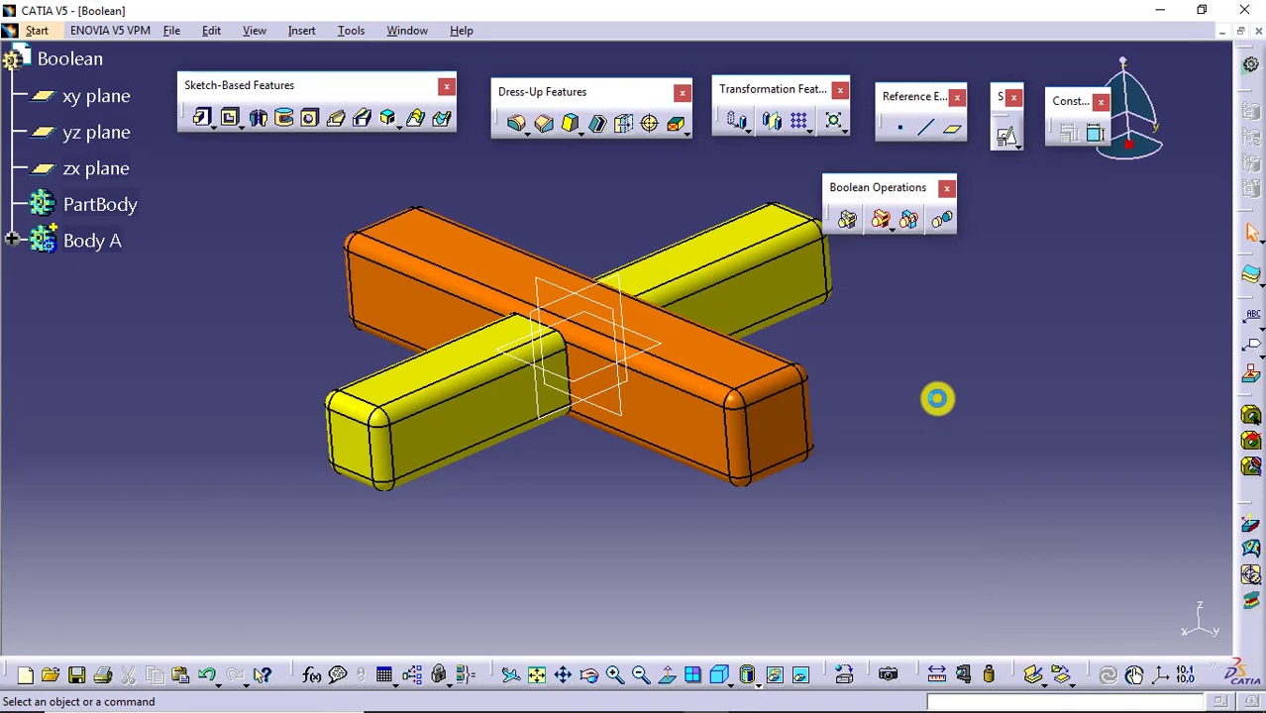
{"action": "key", "text": "ctrl+z"}
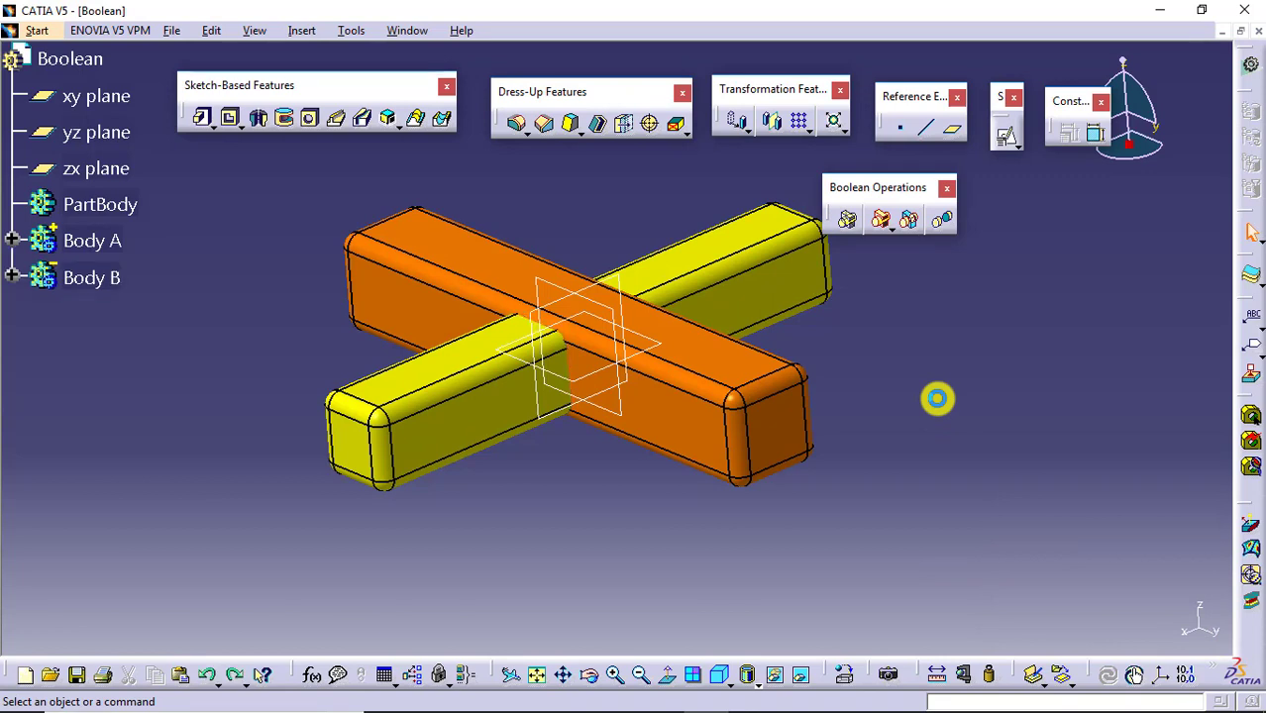
- Remove Body B from Body A with the Boolean Remove operation, and undo it
{"action": "left_click", "coordinate": [891, 228]}
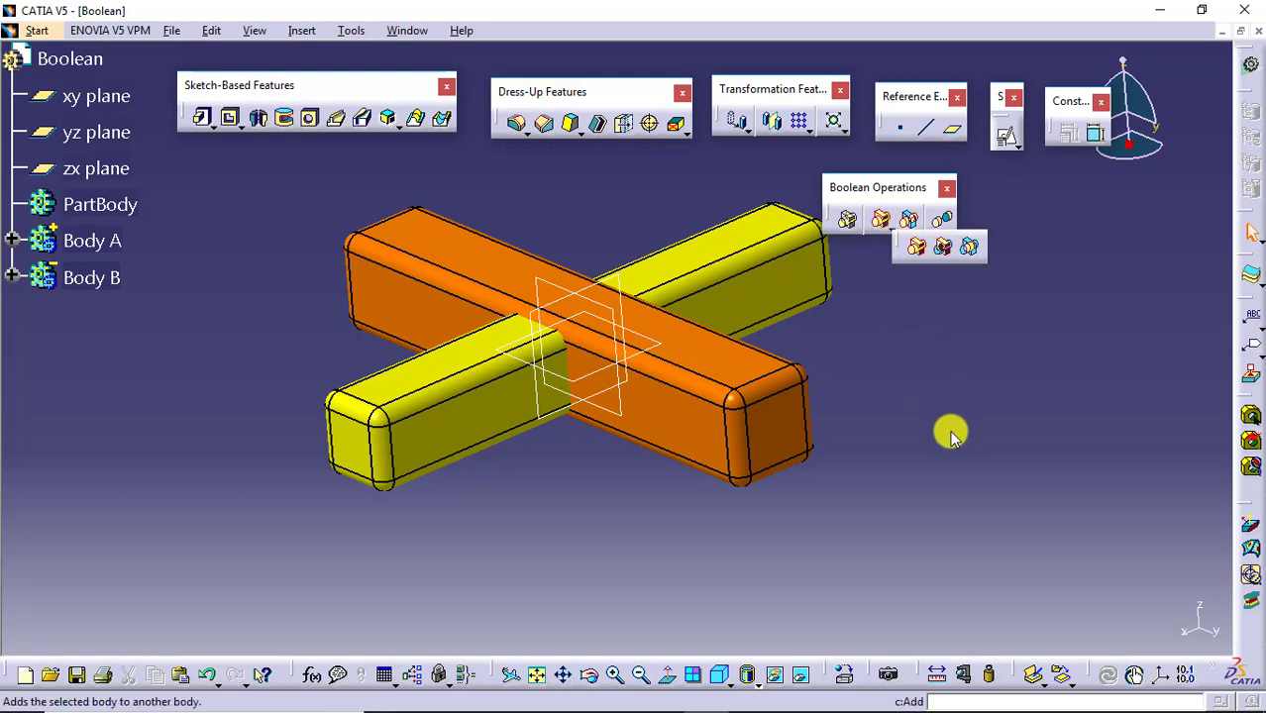
{"action": "left_click", "coordinate": [942, 246]}
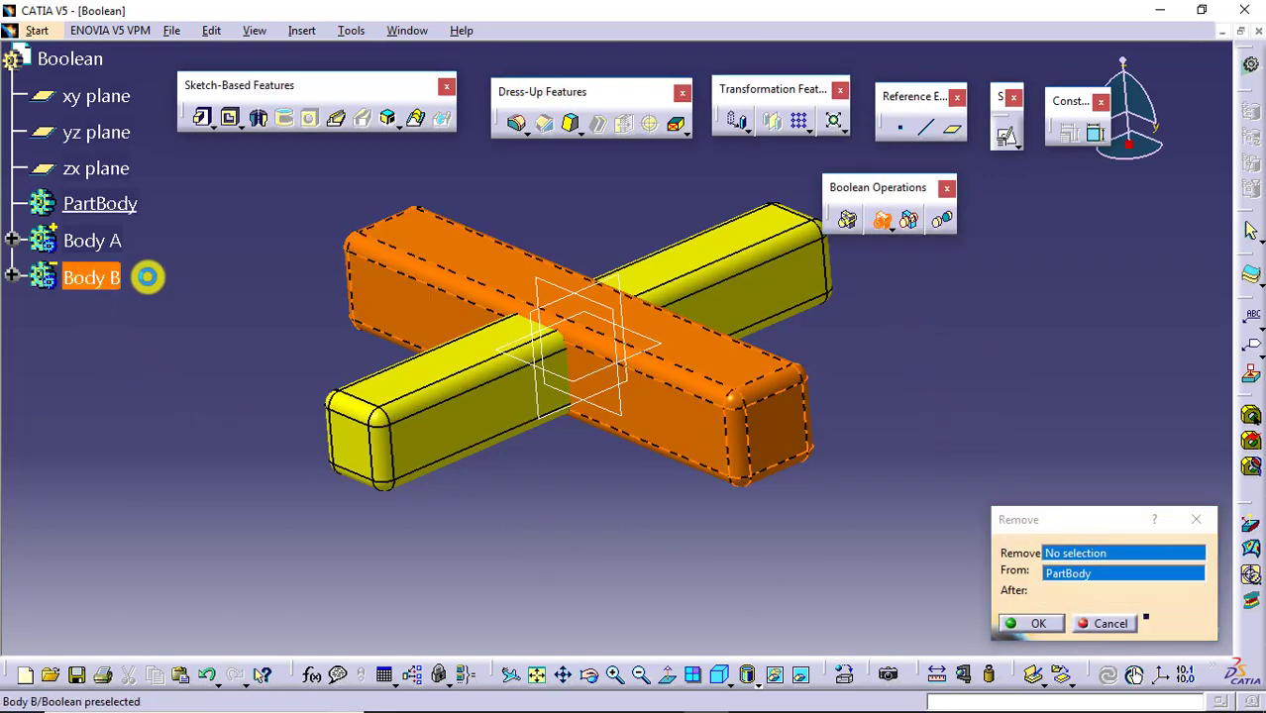
{"action": "left_click", "coordinate": [148, 277]}
{"action": "left_click", "coordinate": [119, 240]}
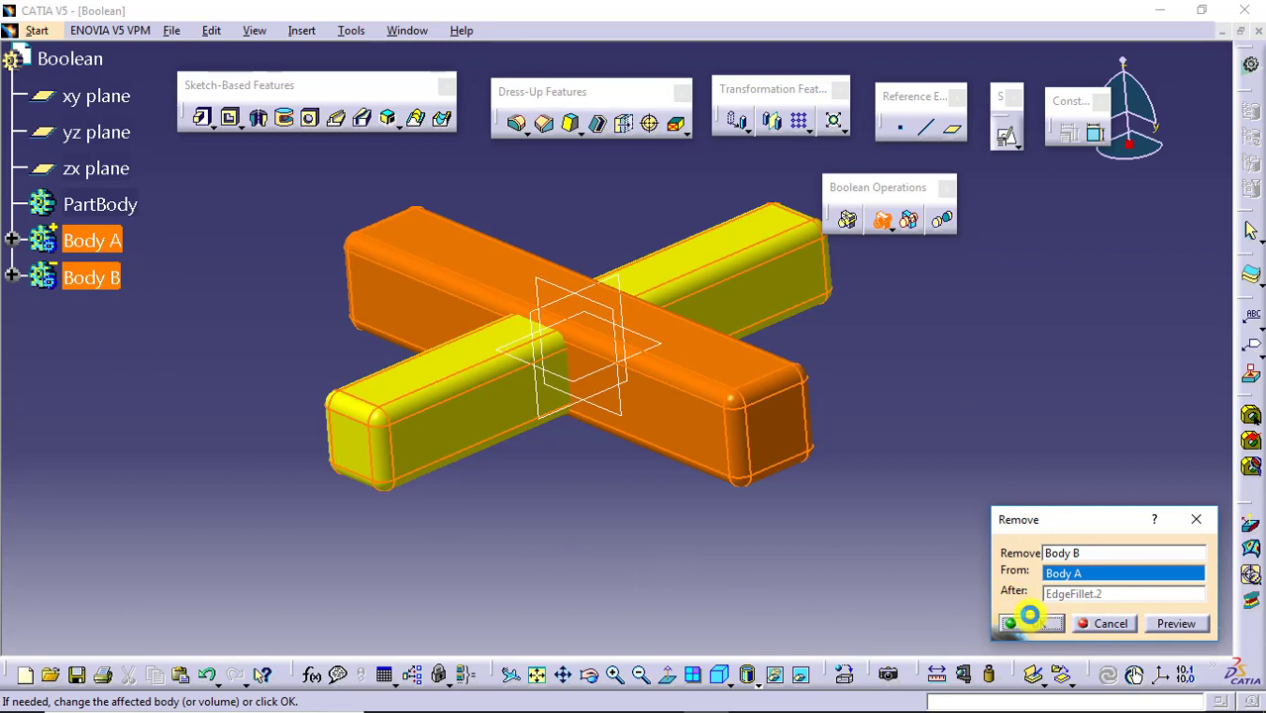
{"action": "left_click", "coordinate": [1030, 618]}
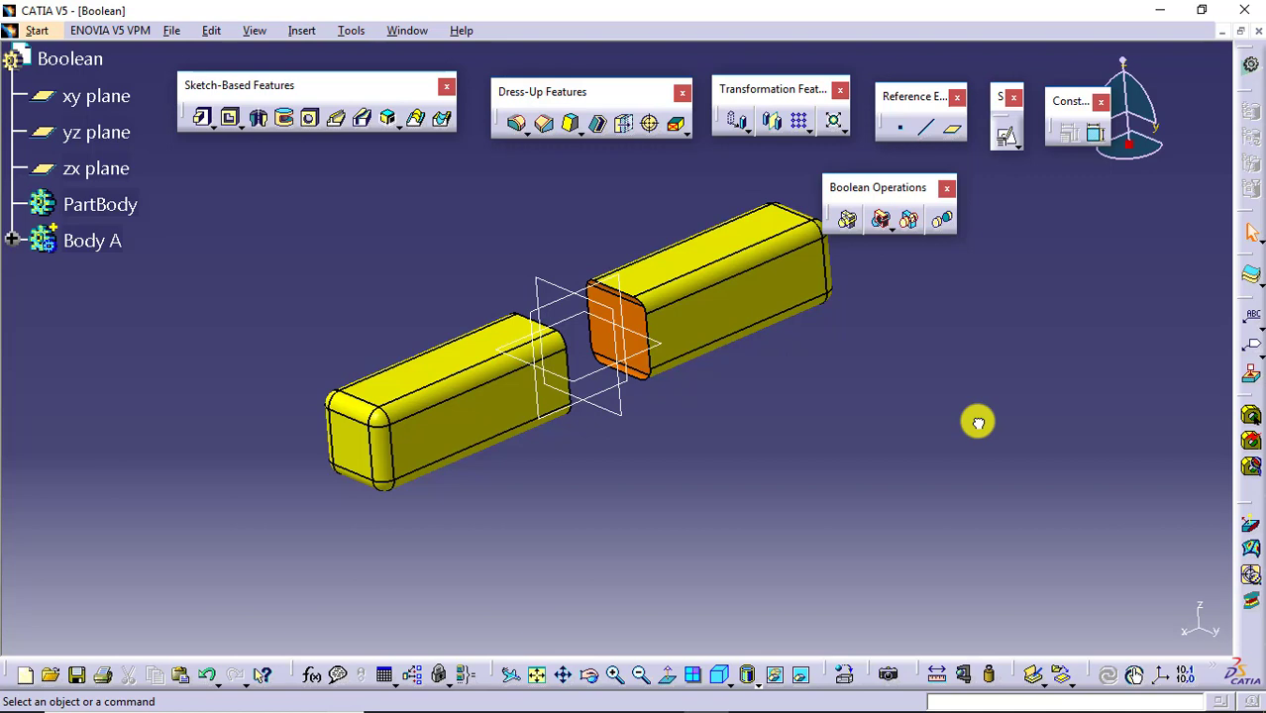
{"action": "key", "text": "ctrl+z"}
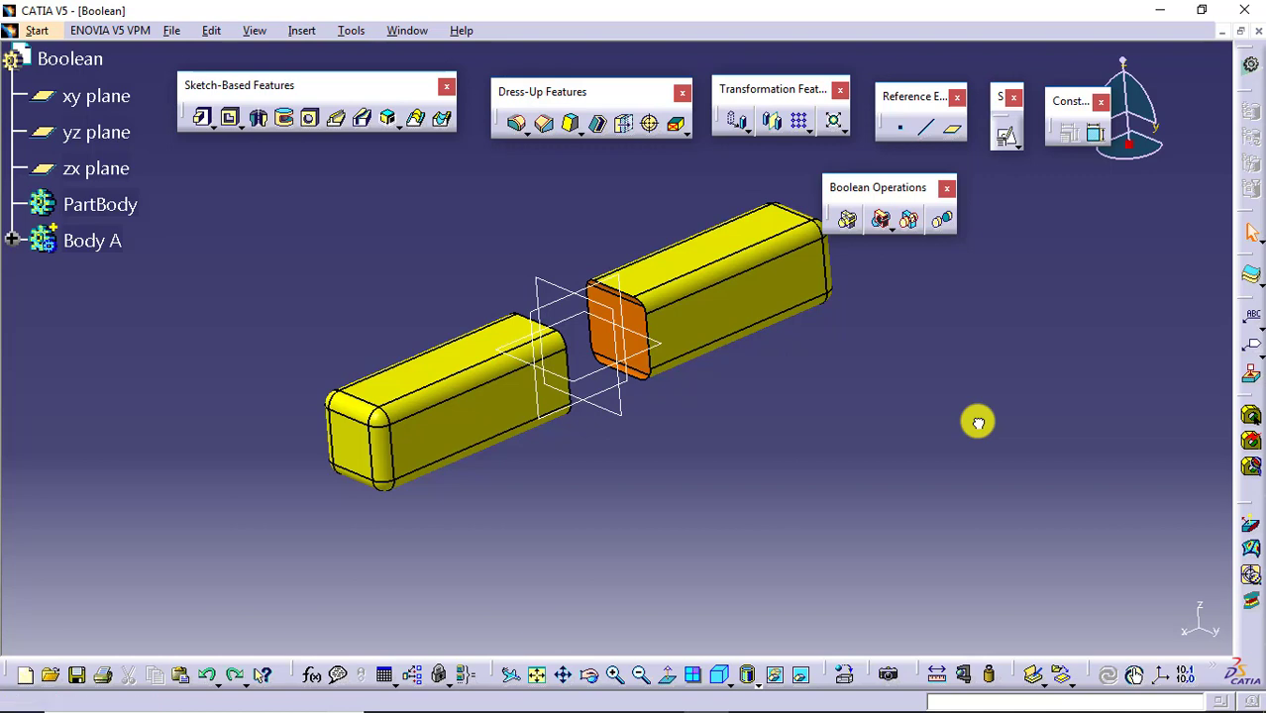
{"action": "key", "text": "ctrl+y"}
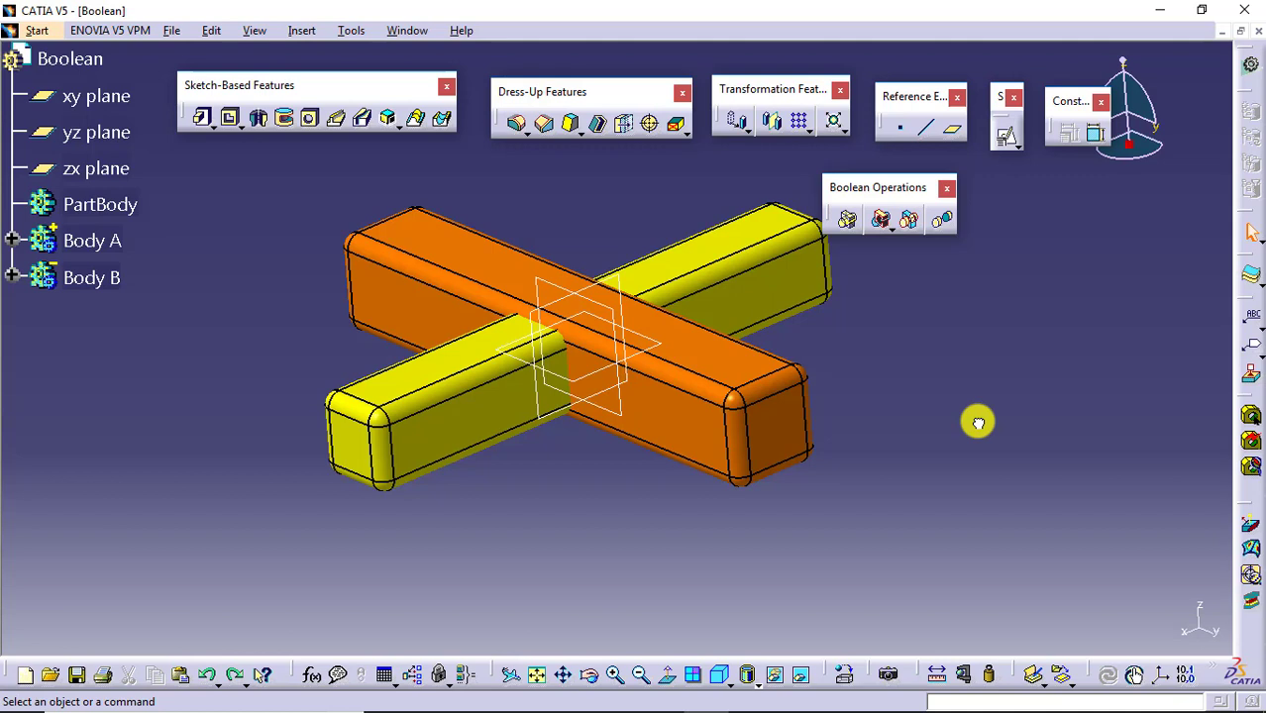
- Define PartBody as the in-work object and open a positioned sketch on the xy plane
{"action": "right_click", "coordinate": [111, 204]}
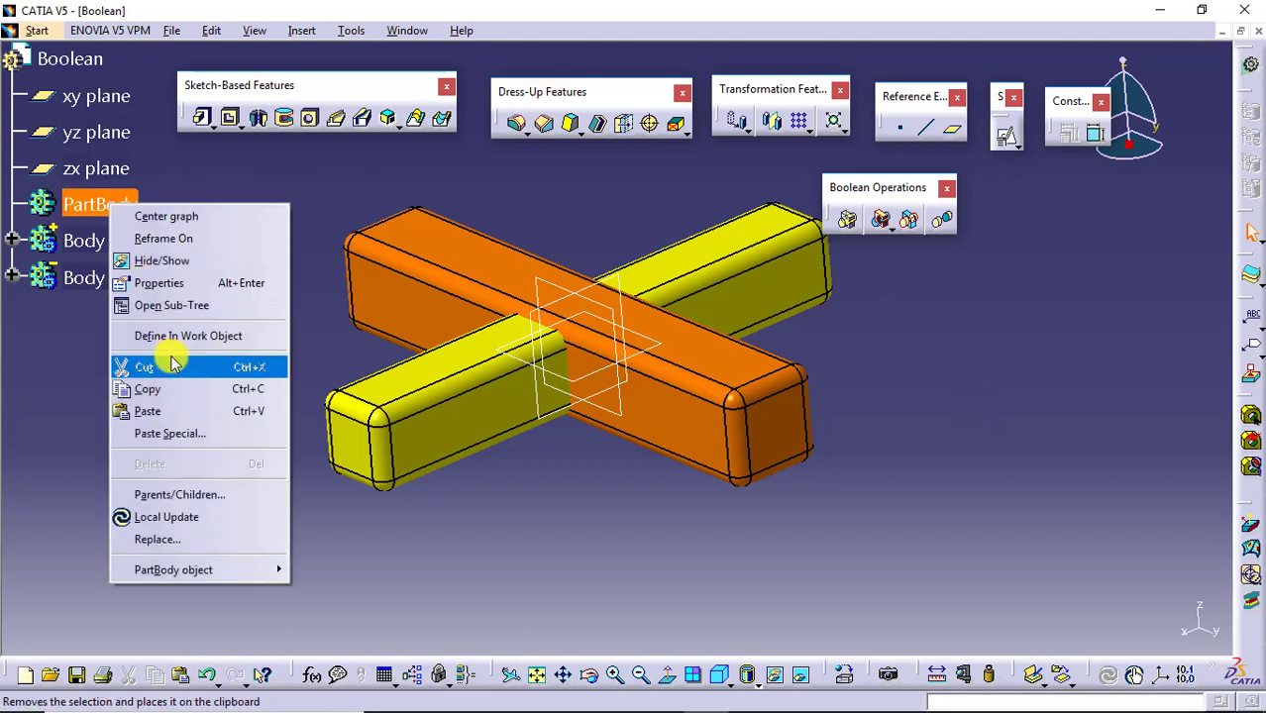
{"action": "left_click", "coordinate": [198, 336]}
{"action": "left_click", "coordinate": [1006, 137]}
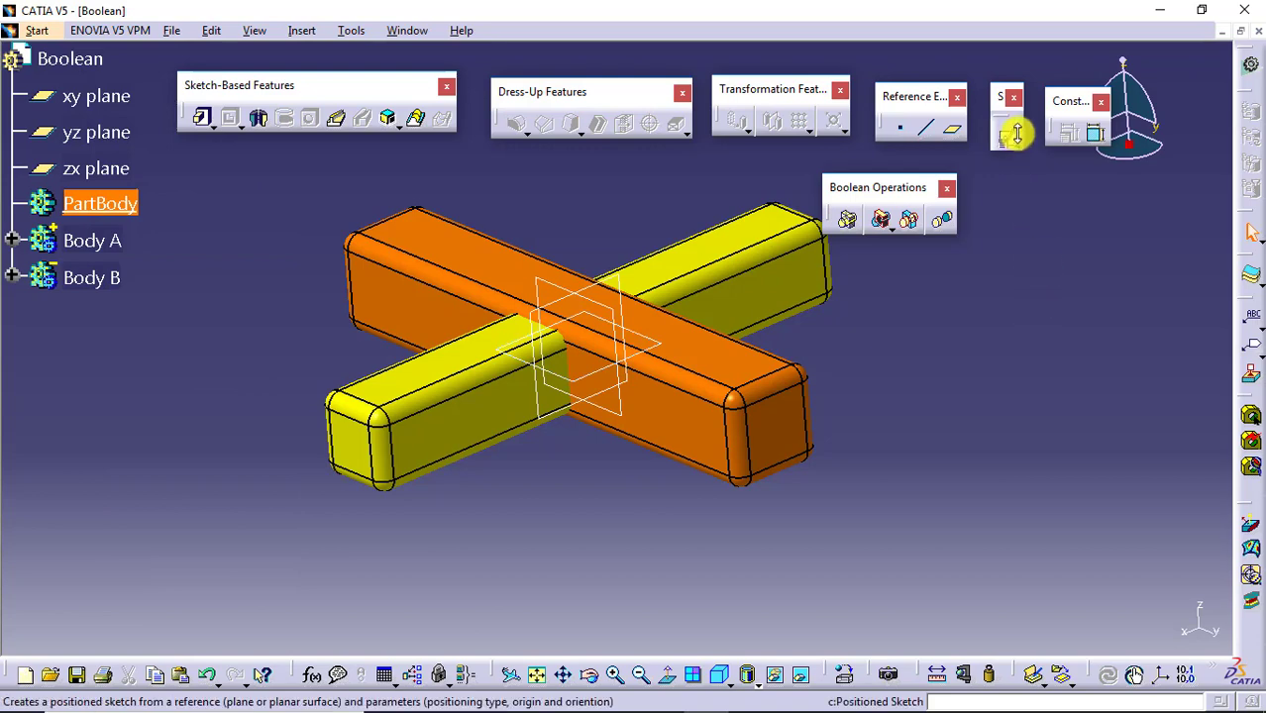
{"action": "left_click", "coordinate": [673, 349]}
{"action": "left_click", "coordinate": [907, 326]}
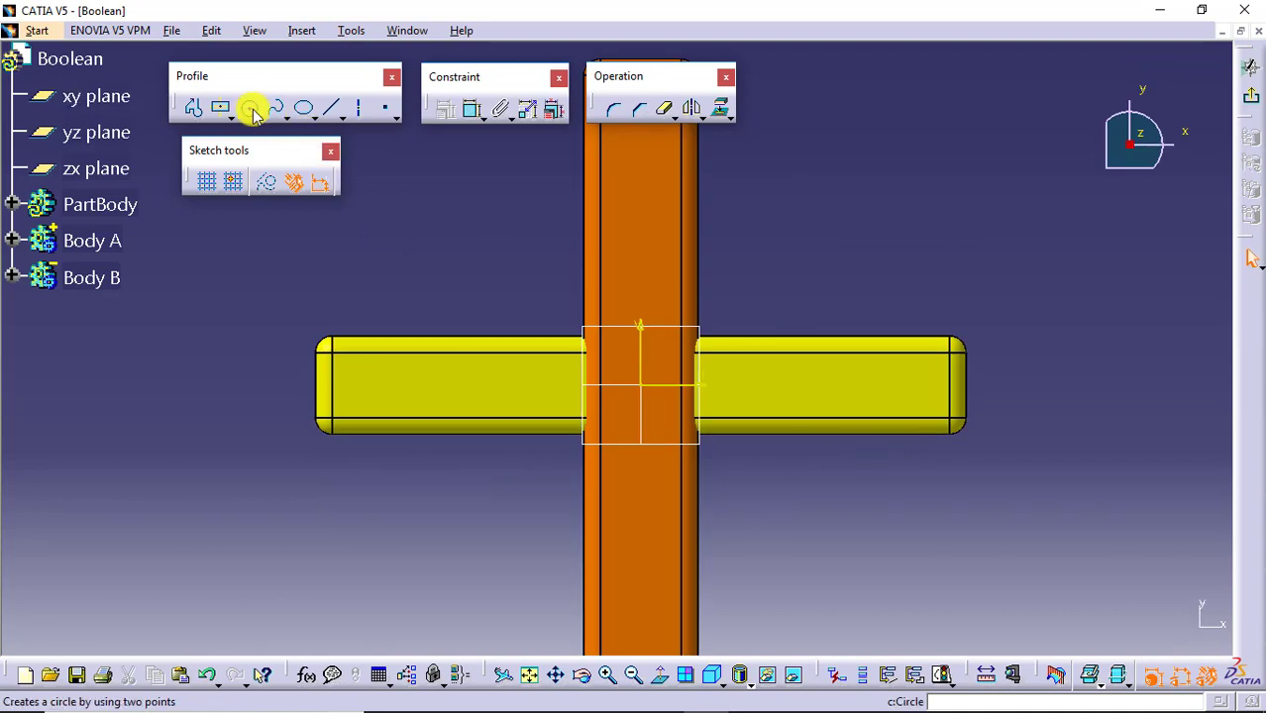
- Sketch a circle centred on the sketch origin, over the crossing of the two bars
{"action": "left_click", "coordinate": [248, 108]}
{"action": "left_click", "coordinate": [642, 386]}
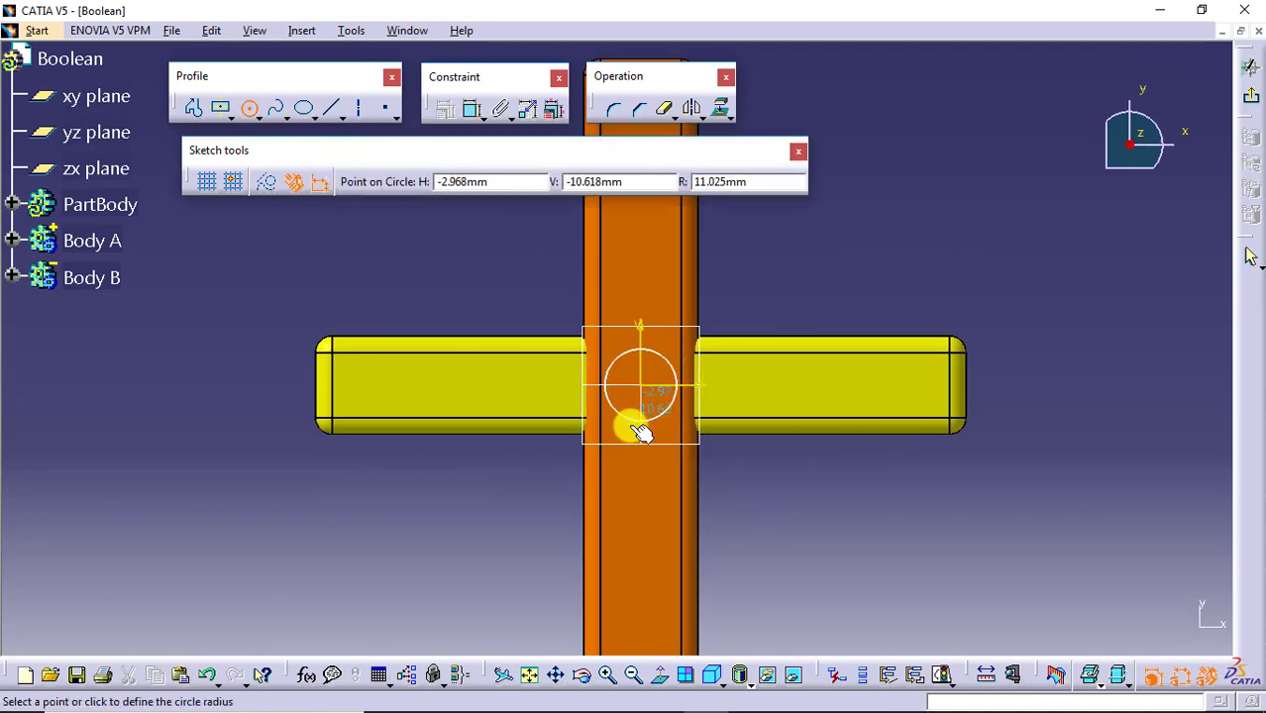
{"action": "left_click", "coordinate": [640, 433]}
- Dimension the circle's diameter at 25 mm and exit the sketch
{"action": "left_click", "coordinate": [472, 108]}
{"action": "left_click", "coordinate": [665, 349]}
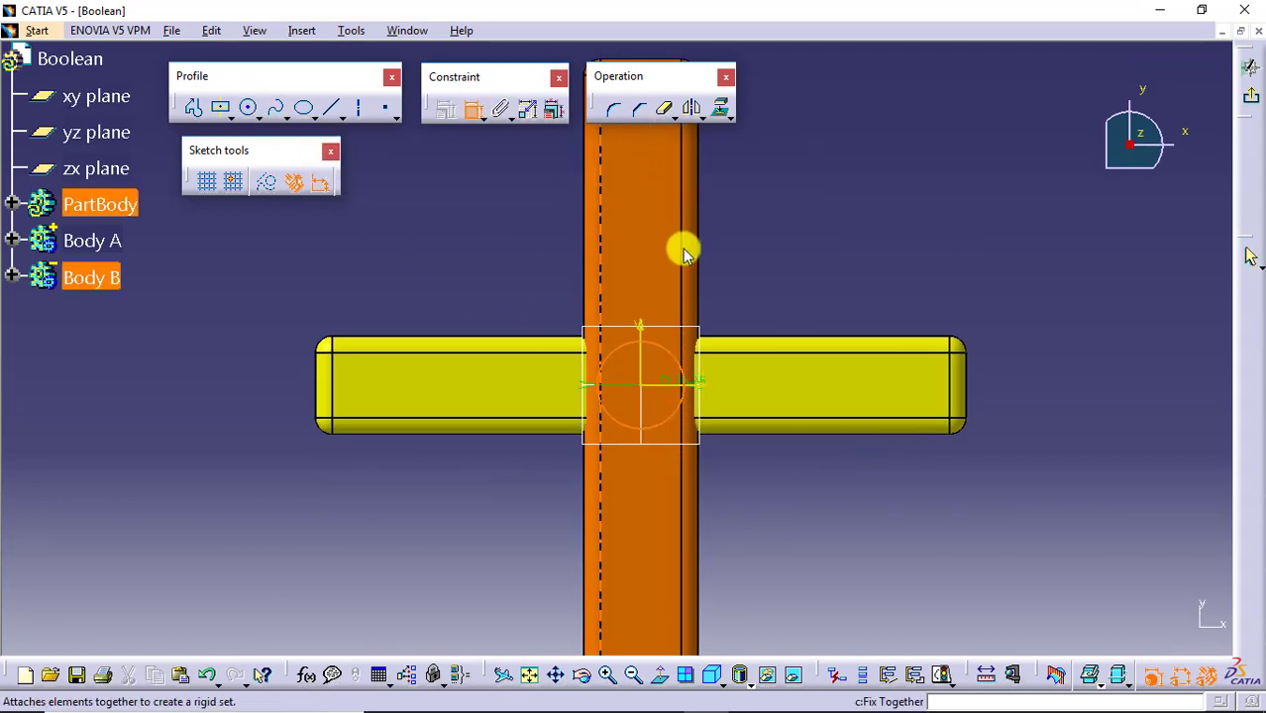
{"action": "left_click", "coordinate": [733, 280]}
{"action": "double_click", "coordinate": [735, 274]}
{"action": "type", "text": "25mm"}
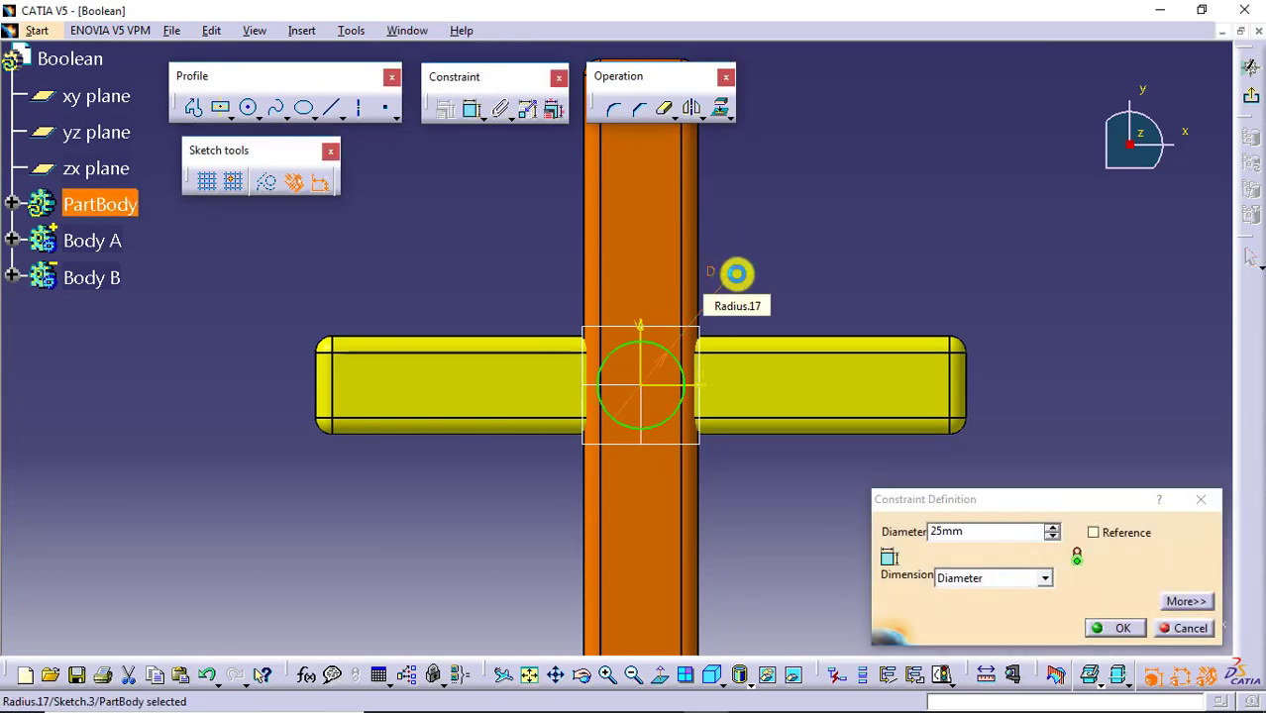
{"action": "key", "text": "Return"}
{"action": "left_click", "coordinate": [1251, 139]}
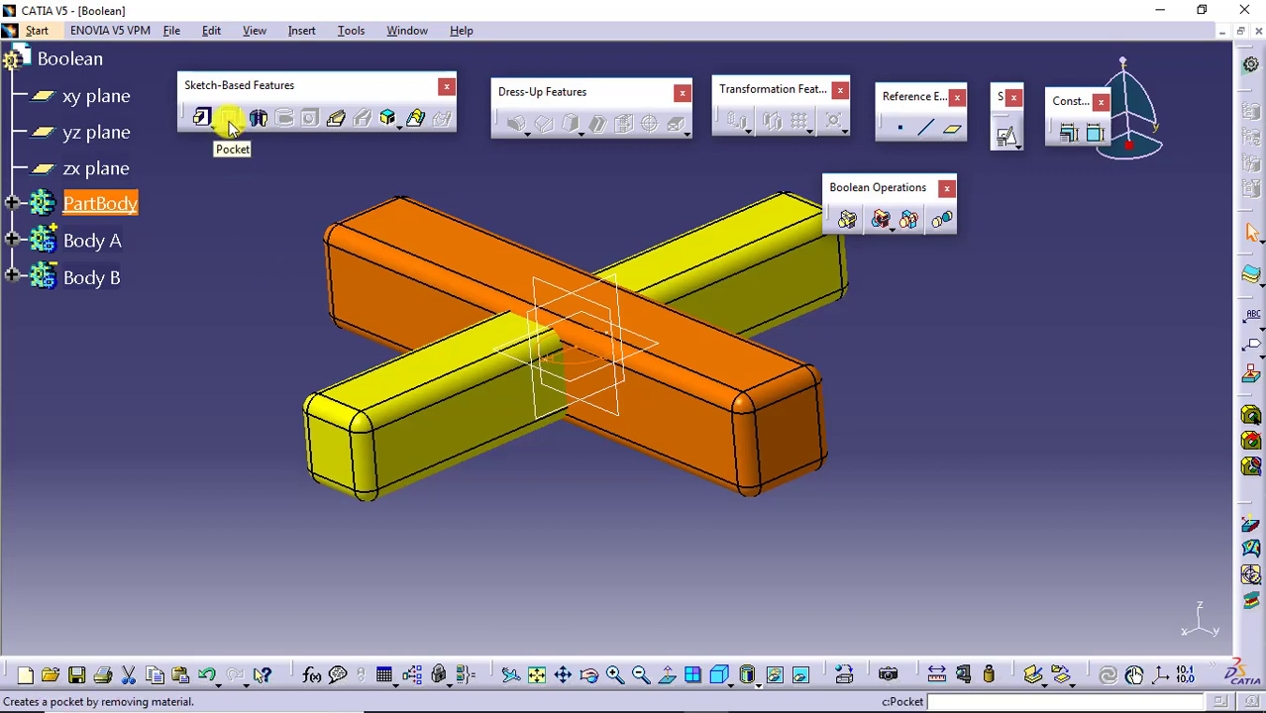
- Pad the circle sketch in PartBody upward to a length of 35 mm
{"action": "left_click", "coordinate": [11, 203]}
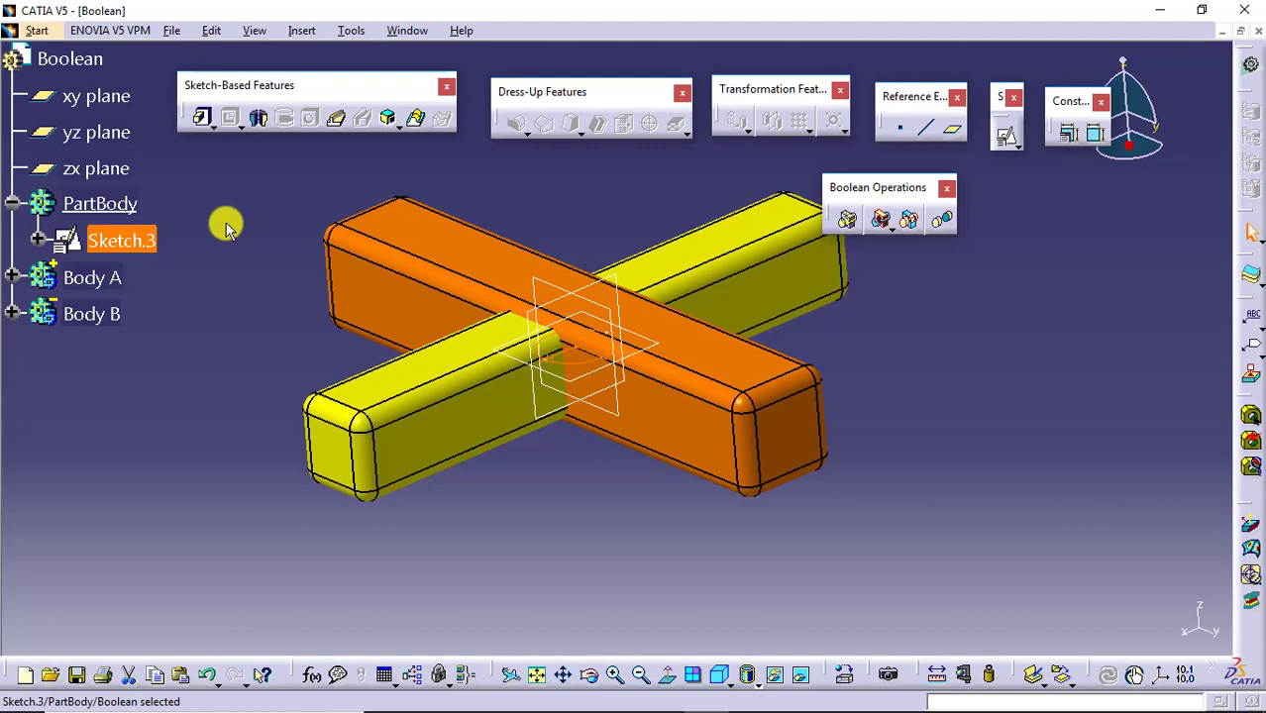
{"action": "left_click", "coordinate": [203, 119]}
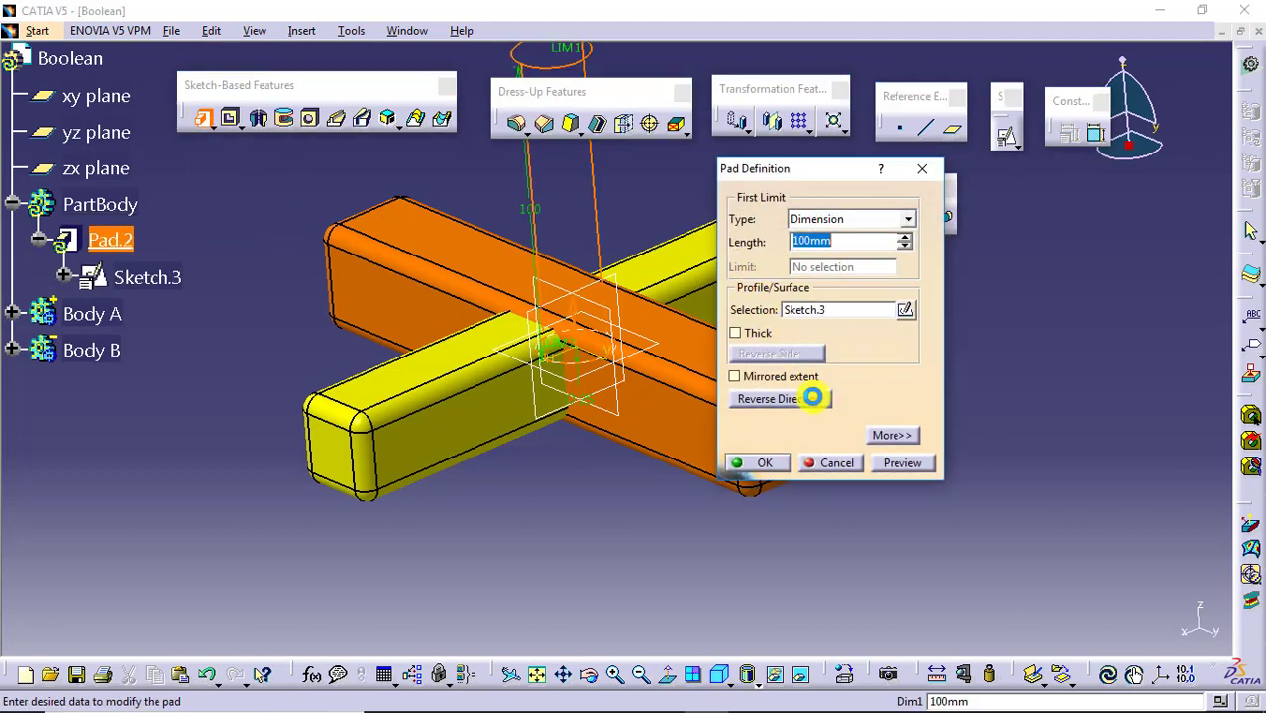
{"action": "middle_click_drag", "start_coordinate": [990, 349], "coordinate": [958, 491]}
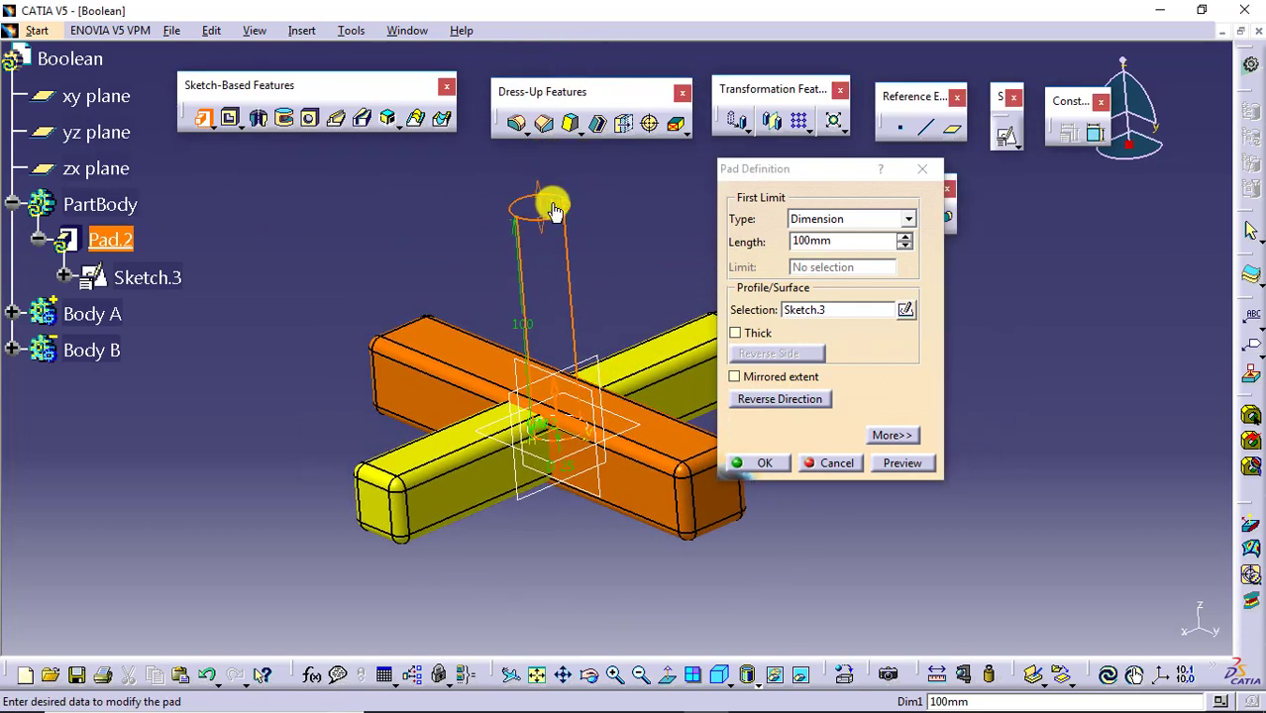
{"action": "left_click_drag", "start_coordinate": [551, 206], "coordinate": [554, 350]}
{"action": "left_click", "coordinate": [768, 463]}
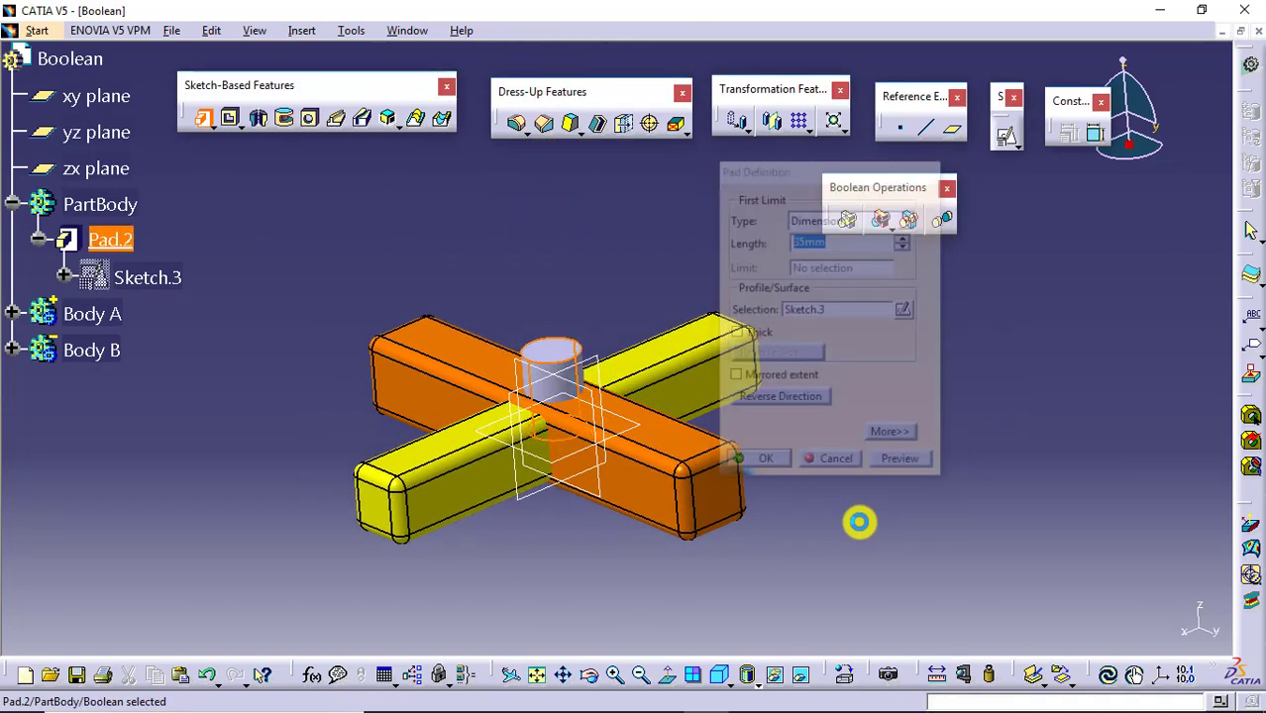
- Try to use PartBody as the body to remove in a Boolean Remove operation, and cancel the operation
{"action": "middle_click_drag", "start_coordinate": [885, 529], "coordinate": [913, 414]}
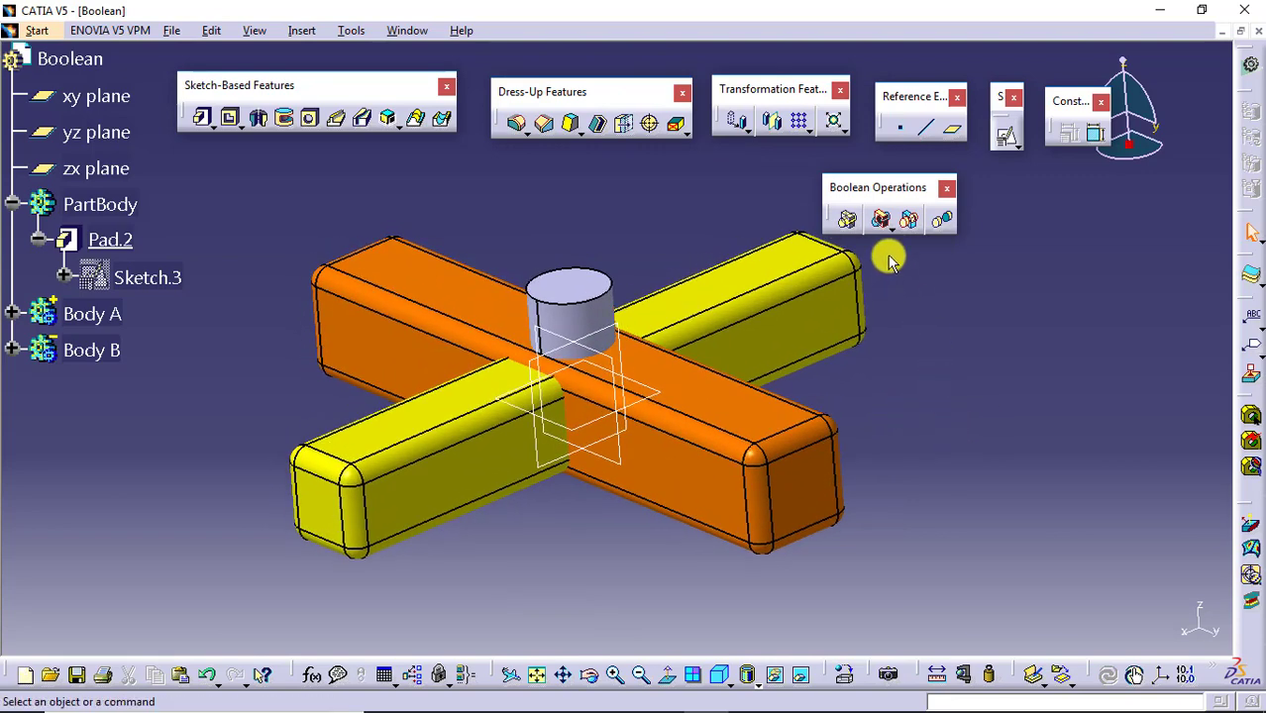
{"action": "left_click", "coordinate": [884, 226]}
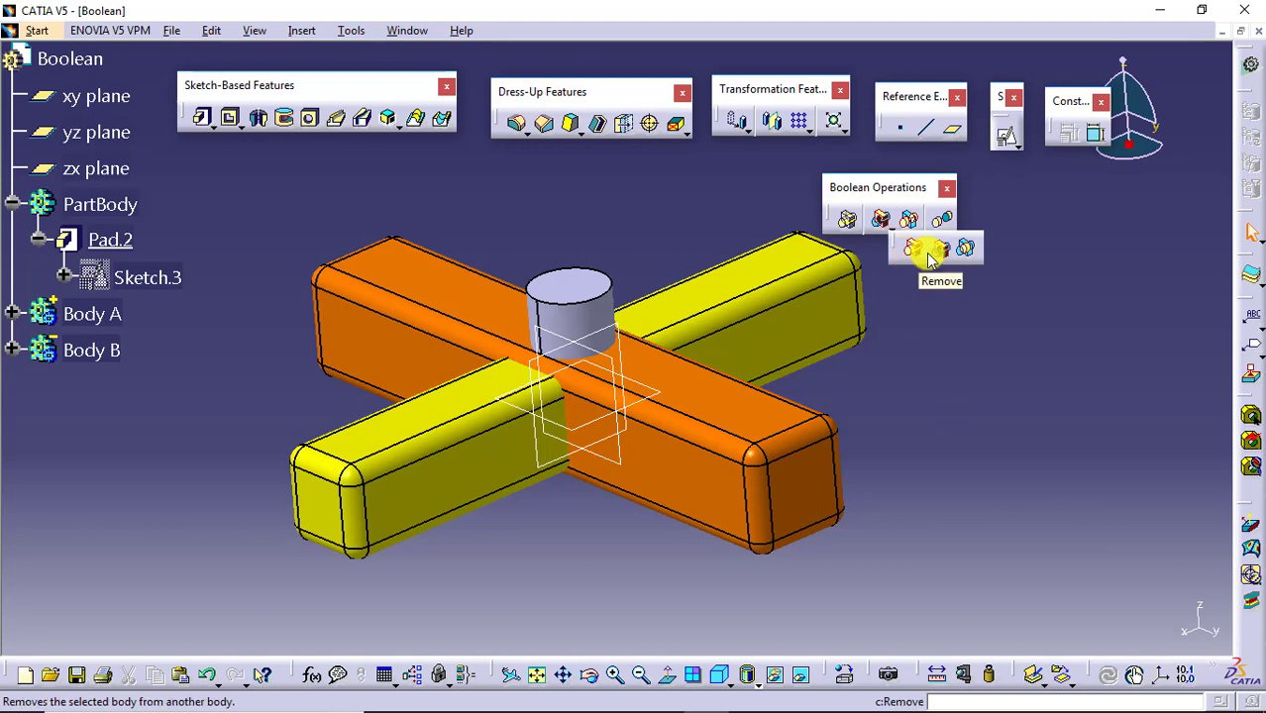
{"action": "left_click", "coordinate": [931, 251]}
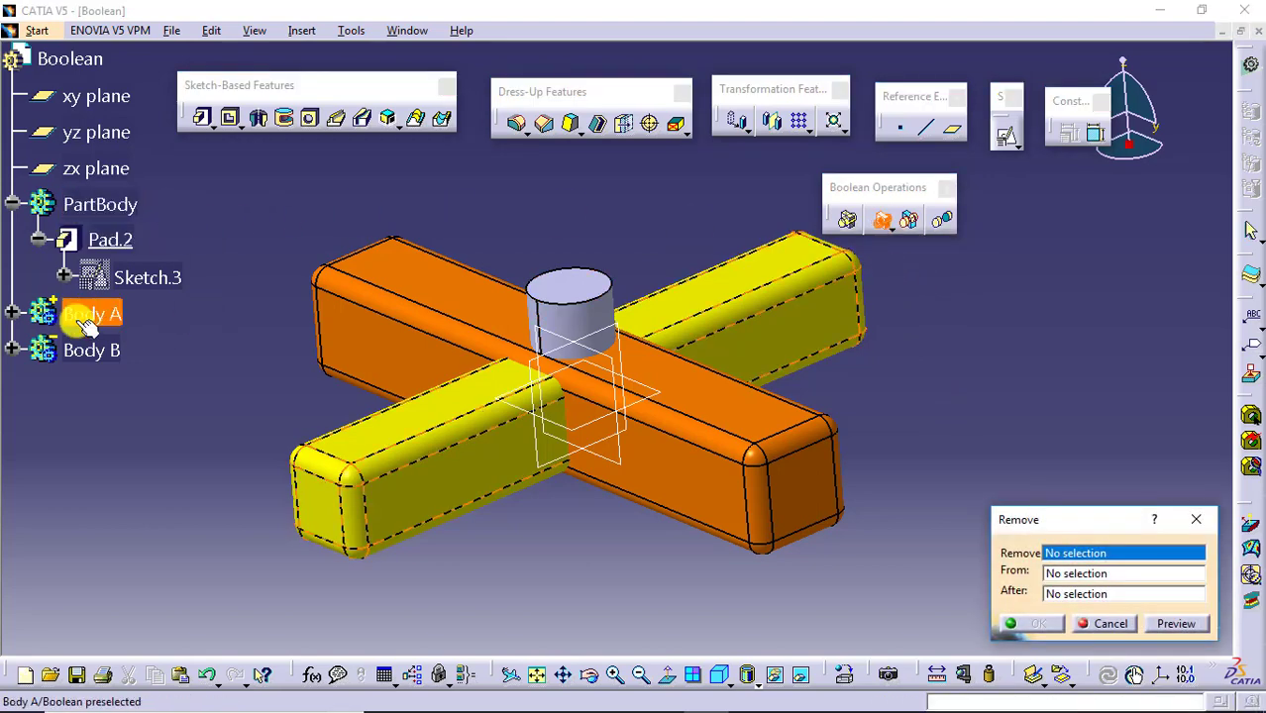
{"action": "left_click", "coordinate": [127, 204]}
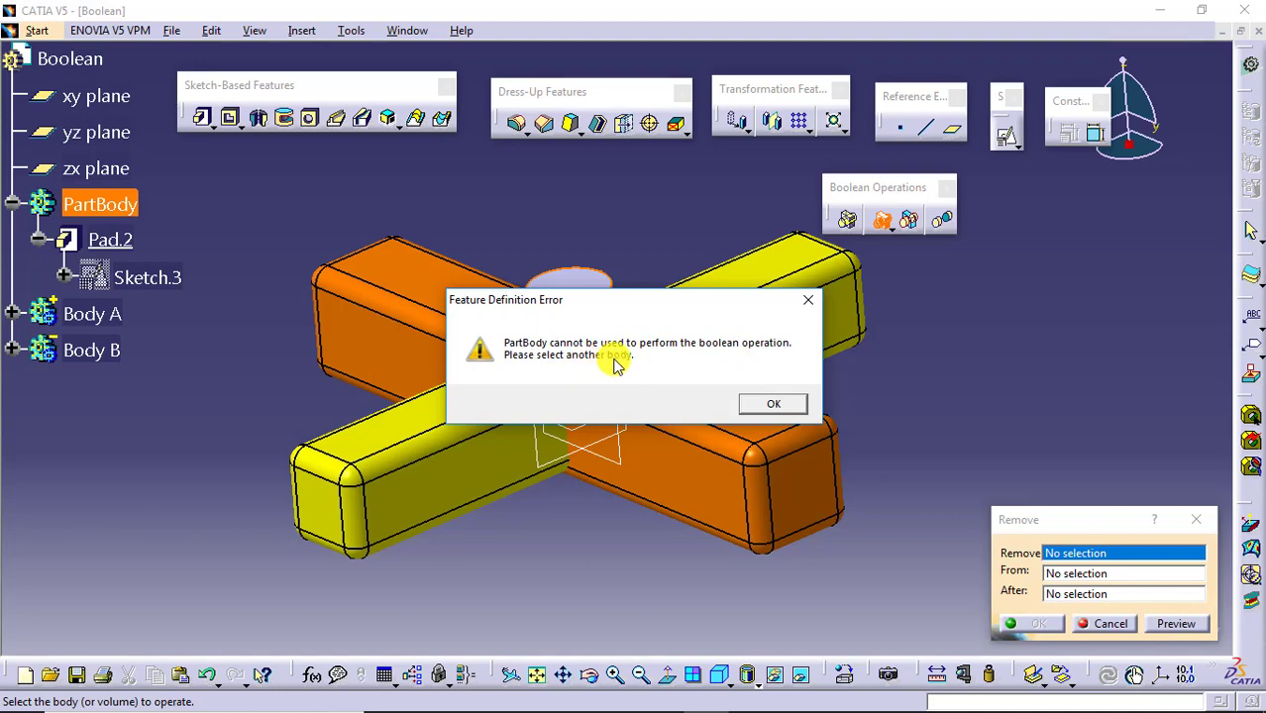
{"action": "left_click", "coordinate": [745, 404]}
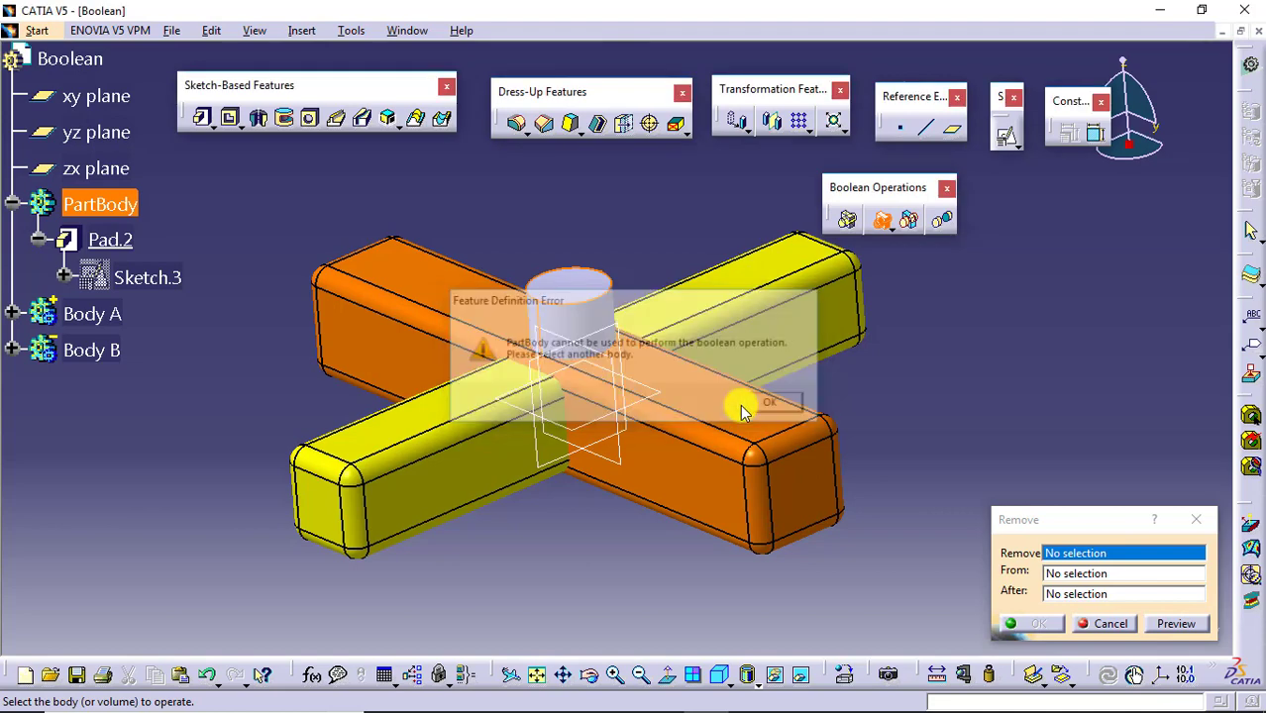
{"action": "left_click", "coordinate": [1103, 626]}
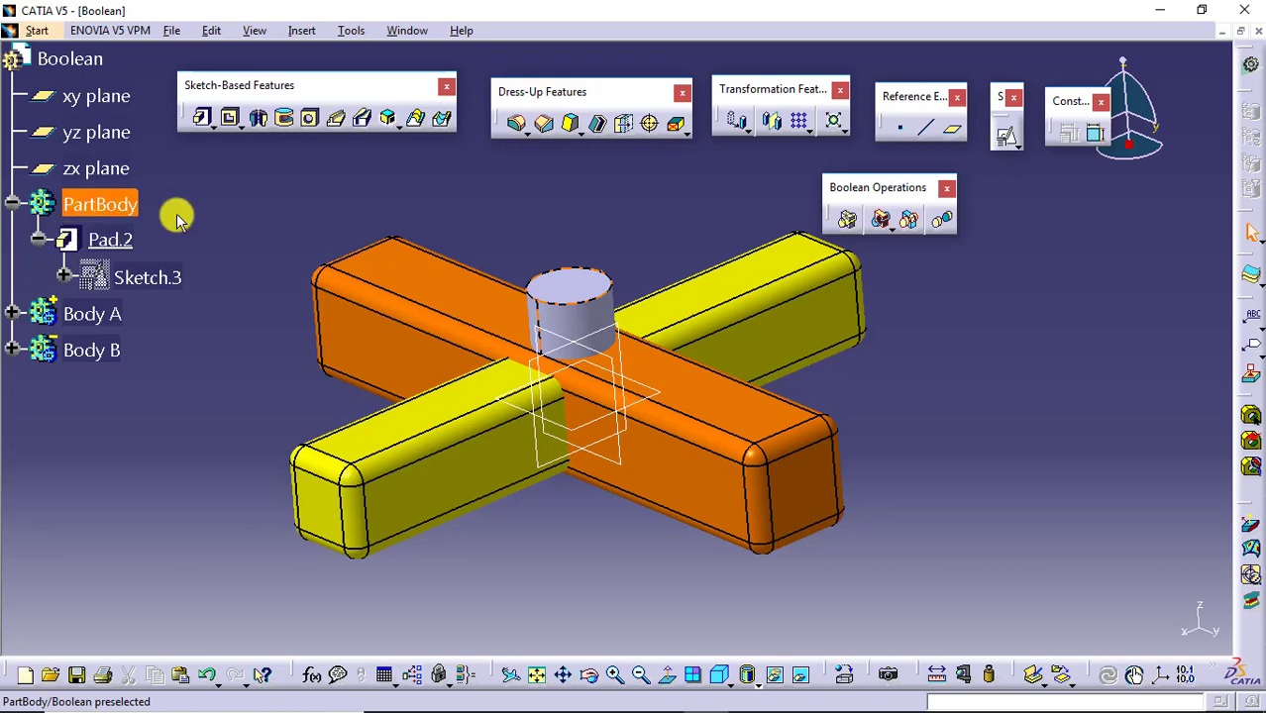
{"action": "left_click", "coordinate": [90, 314]}
{"action": "left_click", "coordinate": [92, 348]}
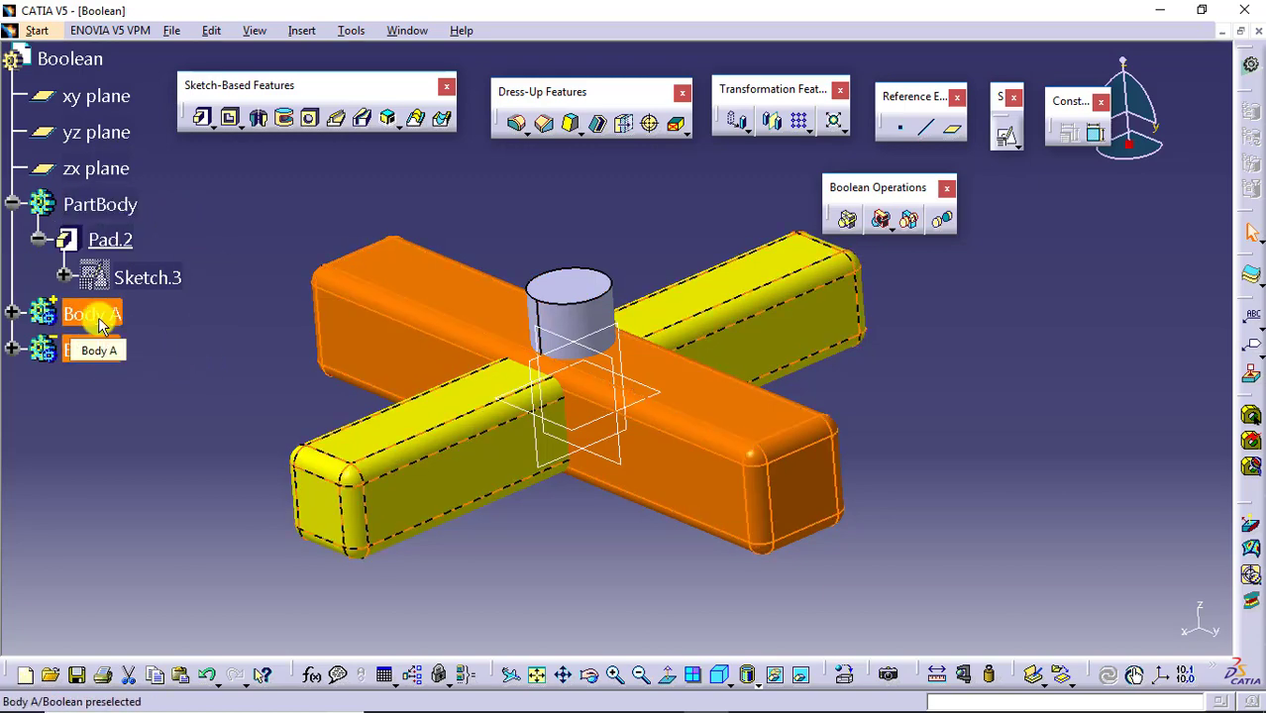
{"action": "left_click", "coordinate": [99, 323], "text": "ctrl"}
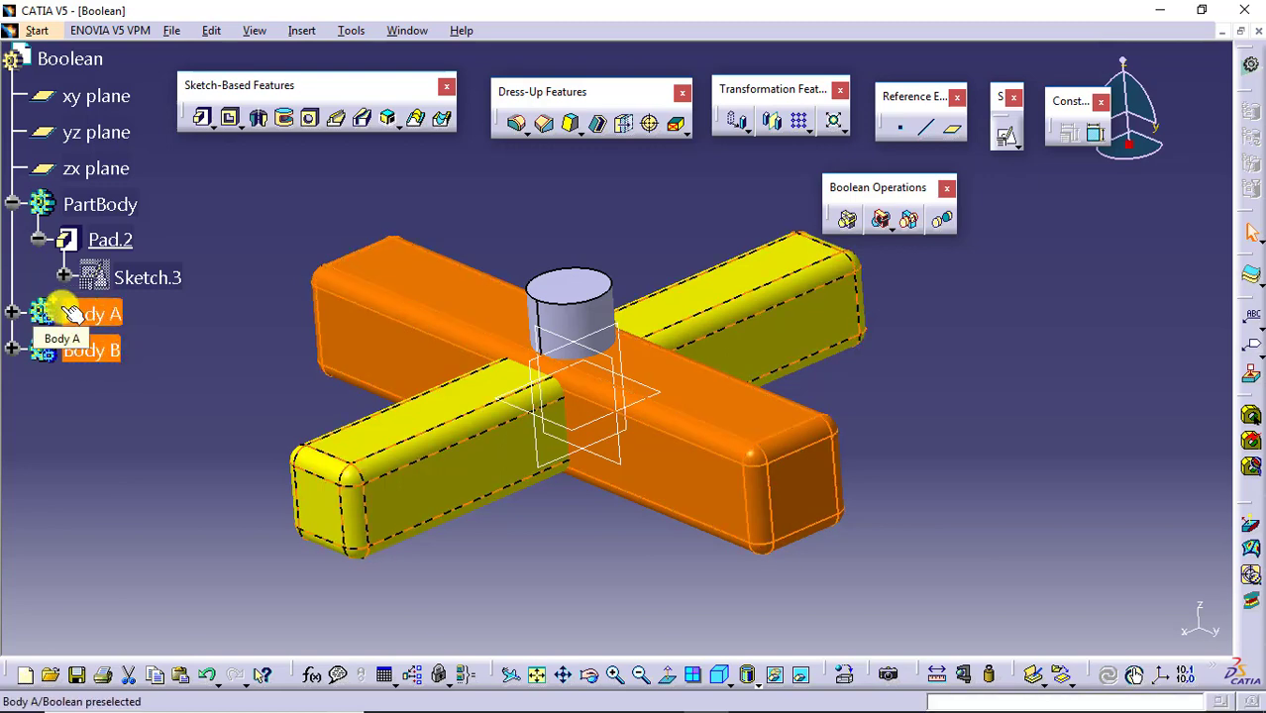
{"action": "left_click", "coordinate": [99, 314], "text": "ctrl"}
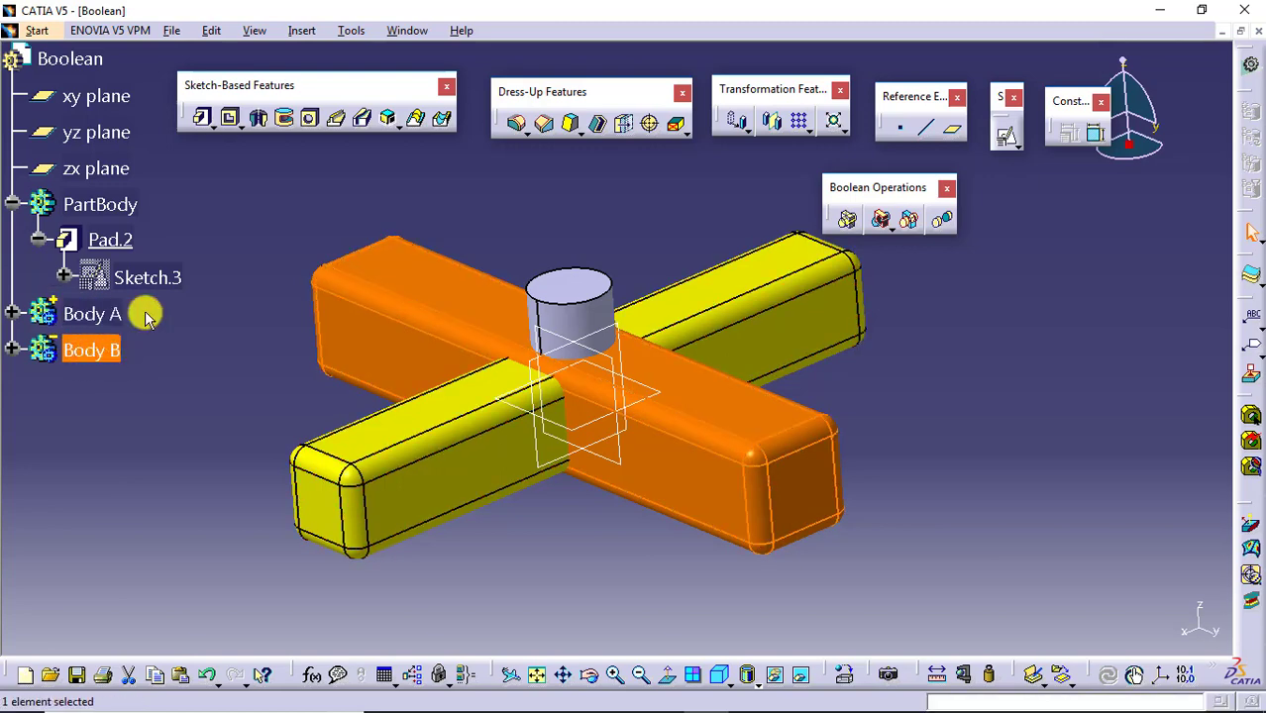
{"action": "left_click", "coordinate": [141, 365]}
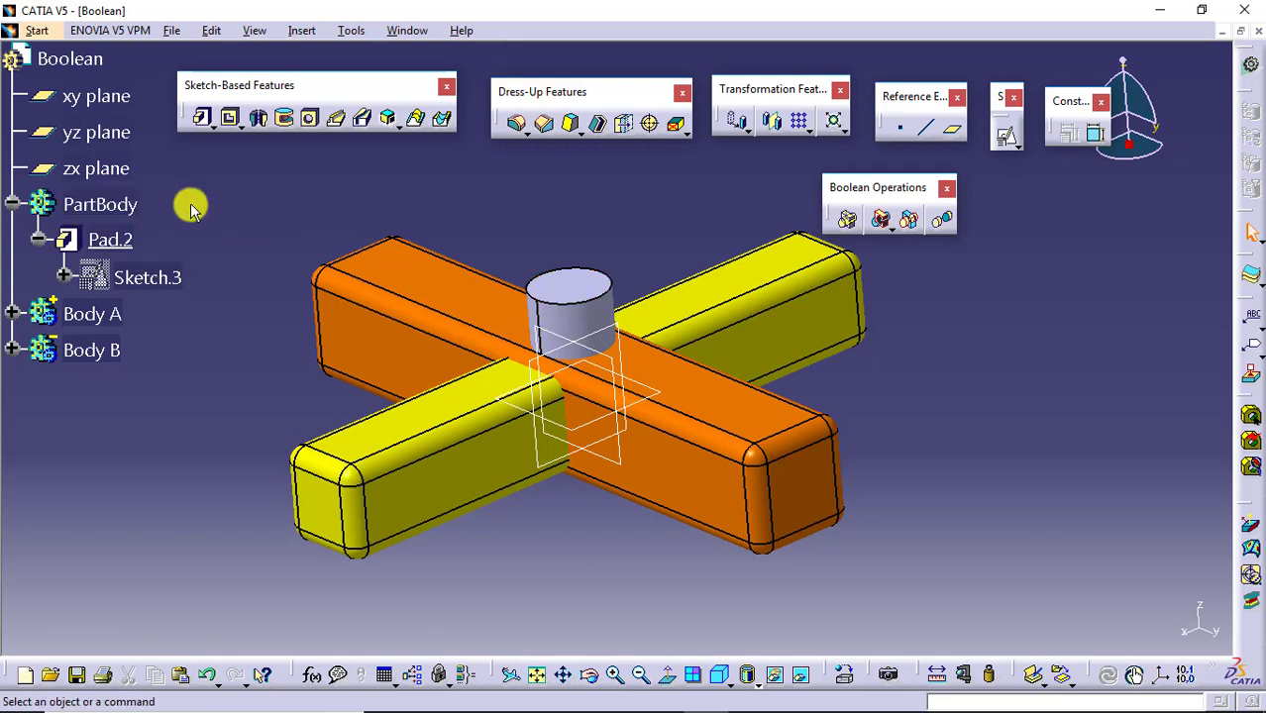
{"action": "left_click", "coordinate": [95, 203]}
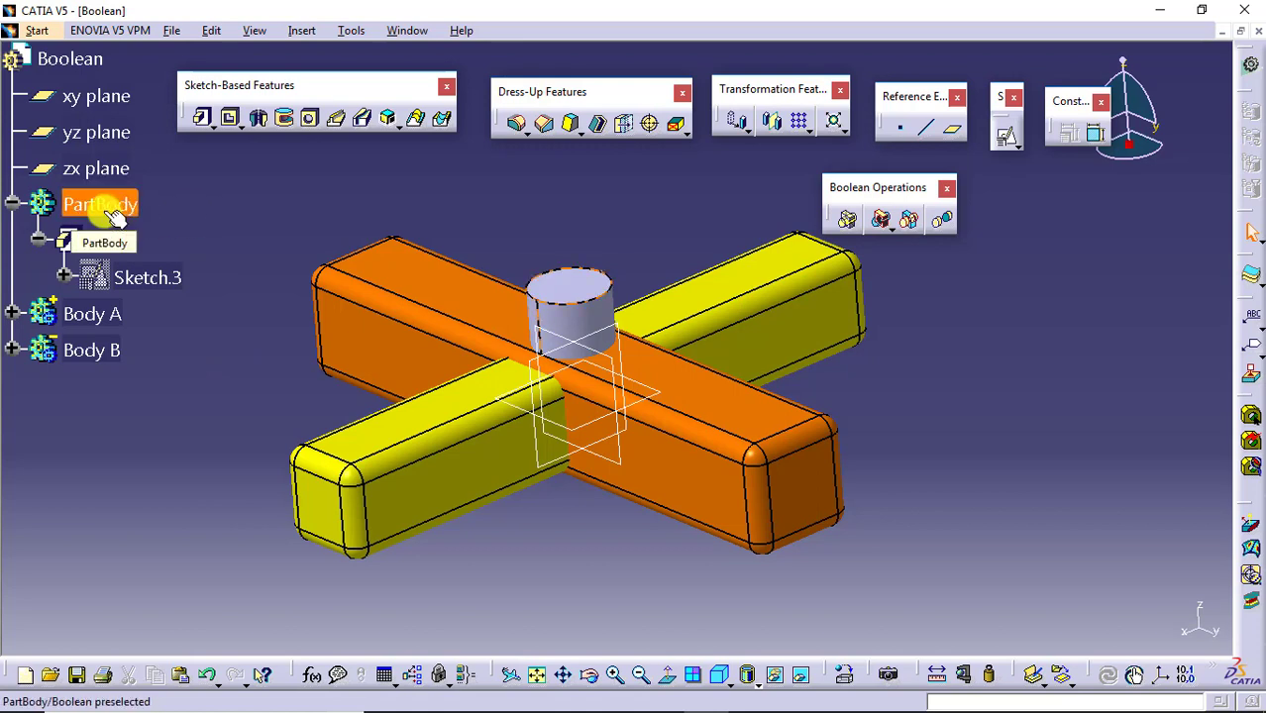
{"action": "left_click", "coordinate": [195, 215]}
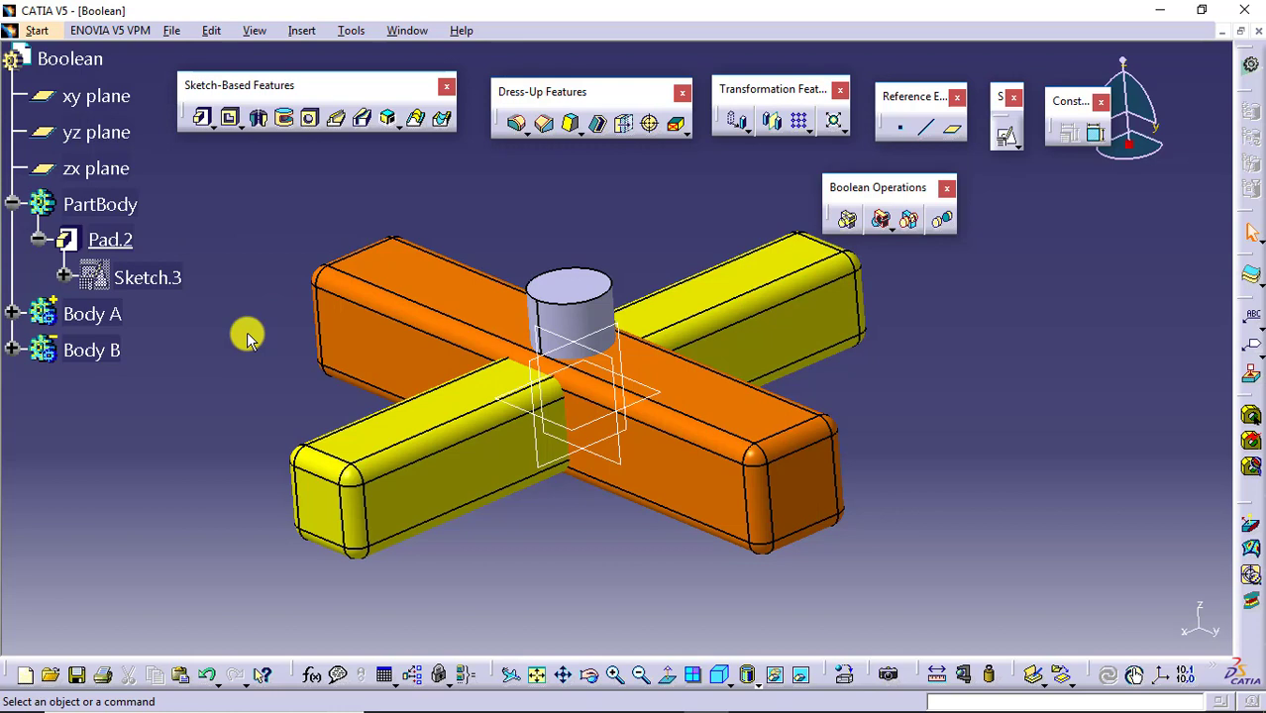